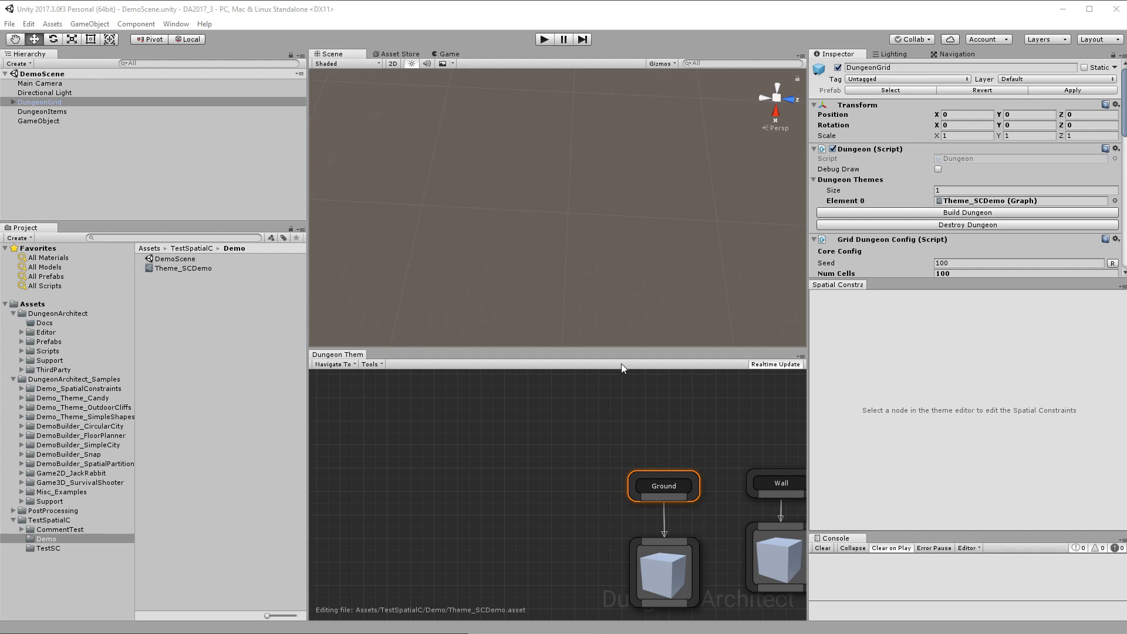
# Step: Build the dungeon using the Theme_SCDemo theme
pyautogui.click(998, 211)
pyautogui.keyDown('alt'); pyautogui.moveTo(786, 184); pyautogui.dragTo(755, 166); pyautogui.keyUp('alt')
pyautogui.moveTo(755, 167); pyautogui.dragTo(821, 142, button='right')
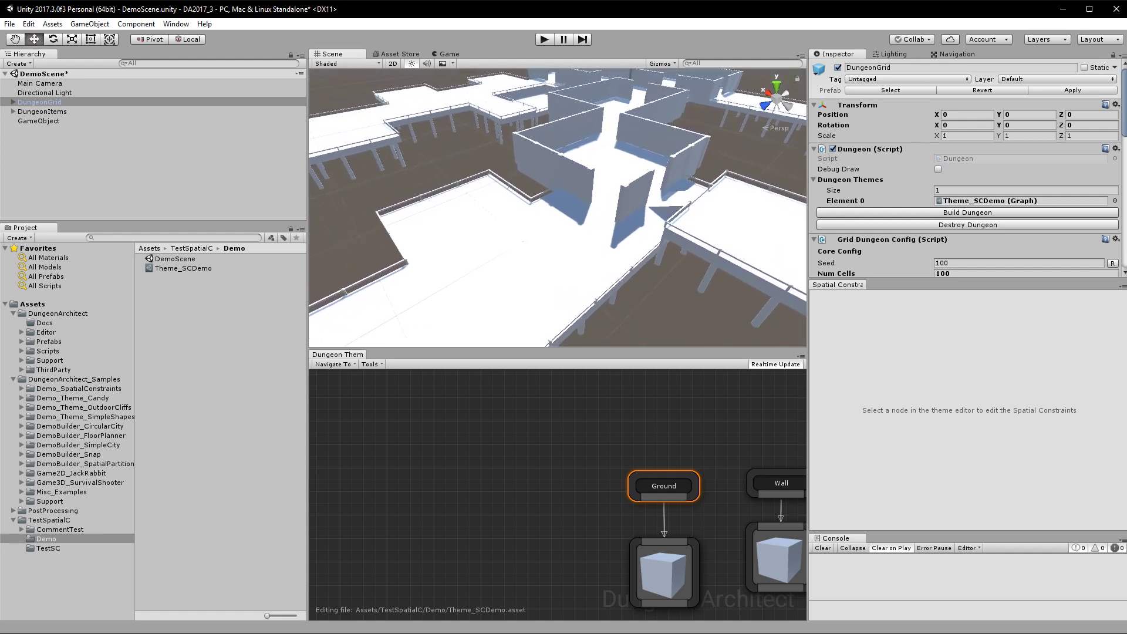
# Step: Examine the fenced floor corners and edges of the generated dungeon from several angles
pyautogui.scroll(8, 731, 250)
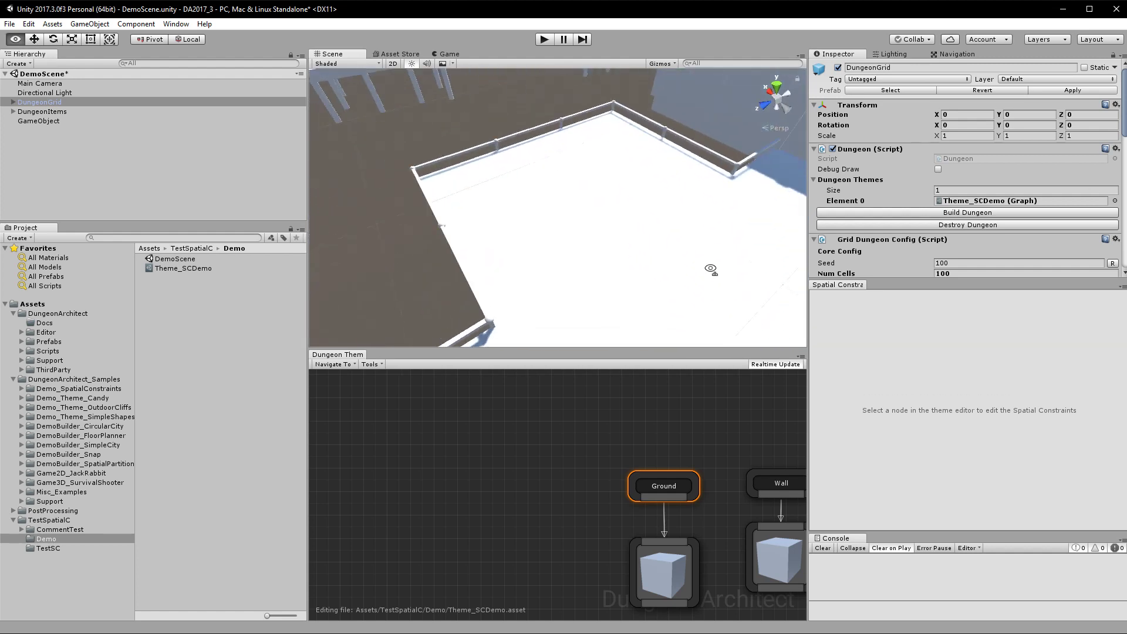
pyautogui.keyDown('alt'); pyautogui.moveTo(418, 211); pyautogui.dragTo(460, 227); pyautogui.keyUp('alt')
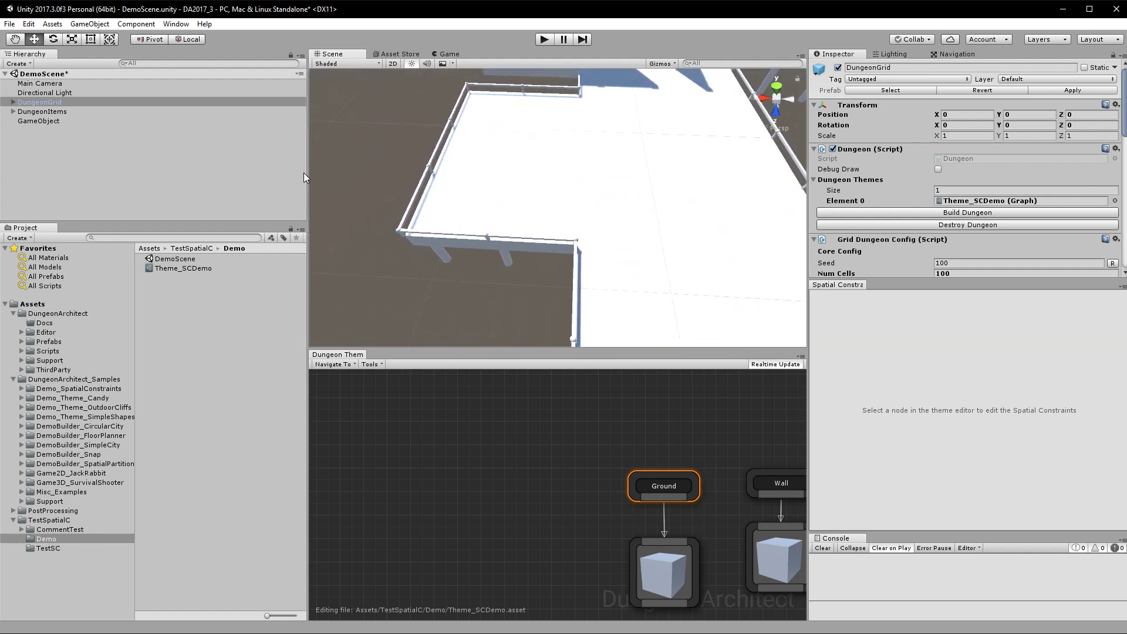
pyautogui.keyDown('alt'); pyautogui.moveTo(590, 218); pyautogui.dragTo(387, 243); pyautogui.keyUp('alt')
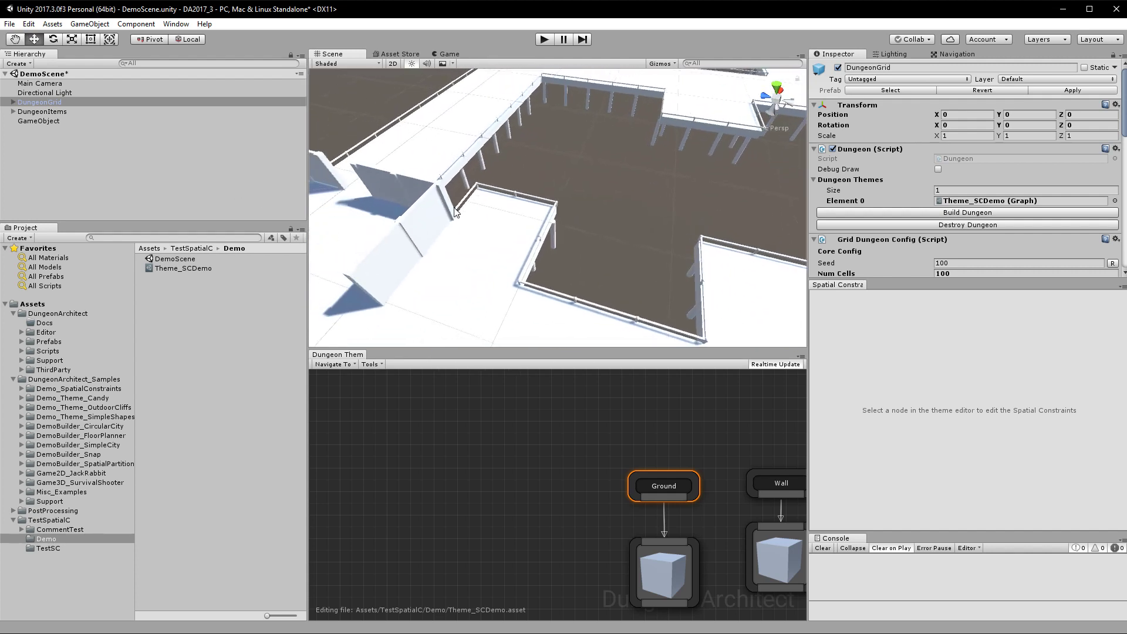
pyautogui.keyDown('alt'); pyautogui.moveTo(568, 238); pyautogui.dragTo(681, 206); pyautogui.keyUp('alt')
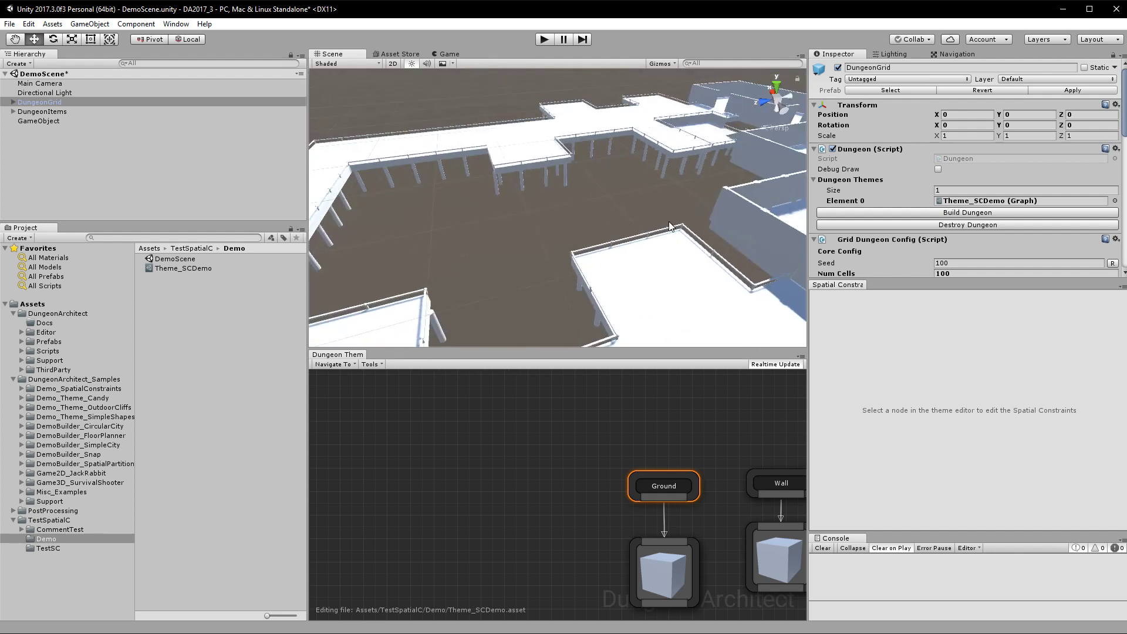
pyautogui.keyDown('alt'); pyautogui.moveTo(617, 317); pyautogui.dragTo(672, 199); pyautogui.keyUp('alt')
pyautogui.moveTo(672, 199); pyautogui.dragTo(522, 272, button='right')
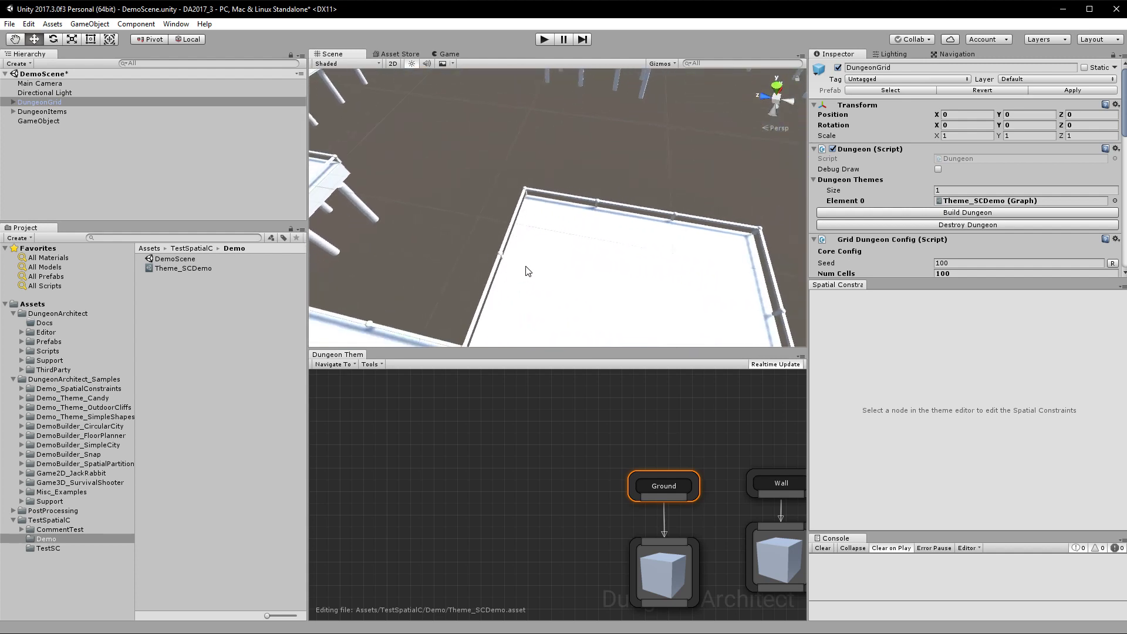
pyautogui.keyDown('alt'); pyautogui.moveTo(589, 226); pyautogui.dragTo(642, 240); pyautogui.keyUp('alt')
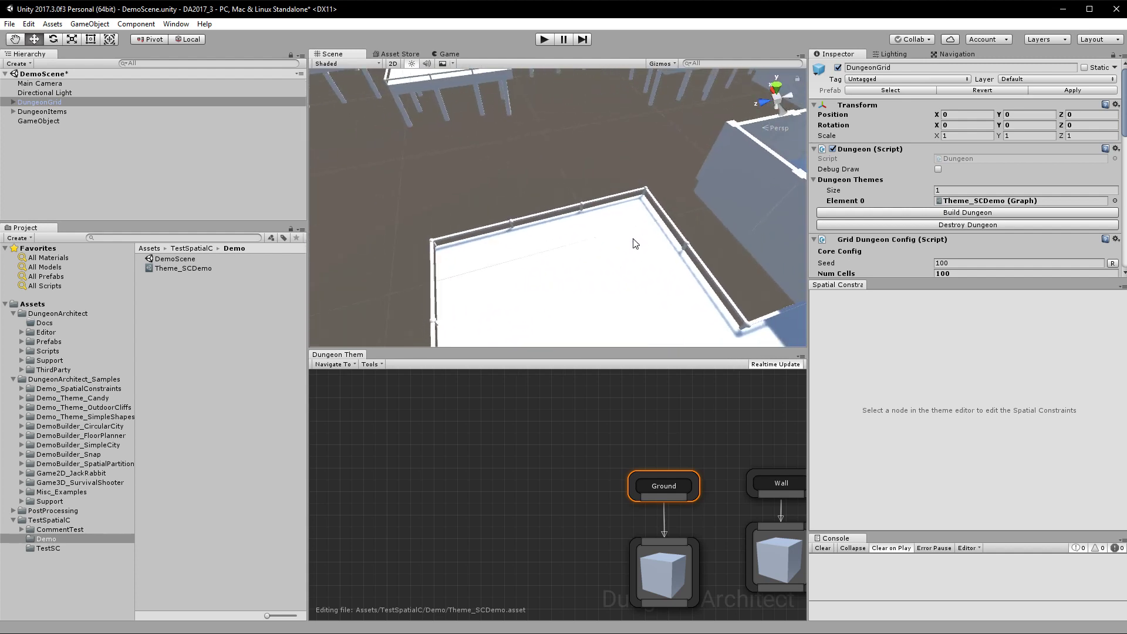
pyautogui.moveTo(605, 215); pyautogui.dragTo(319, 202, button='right')
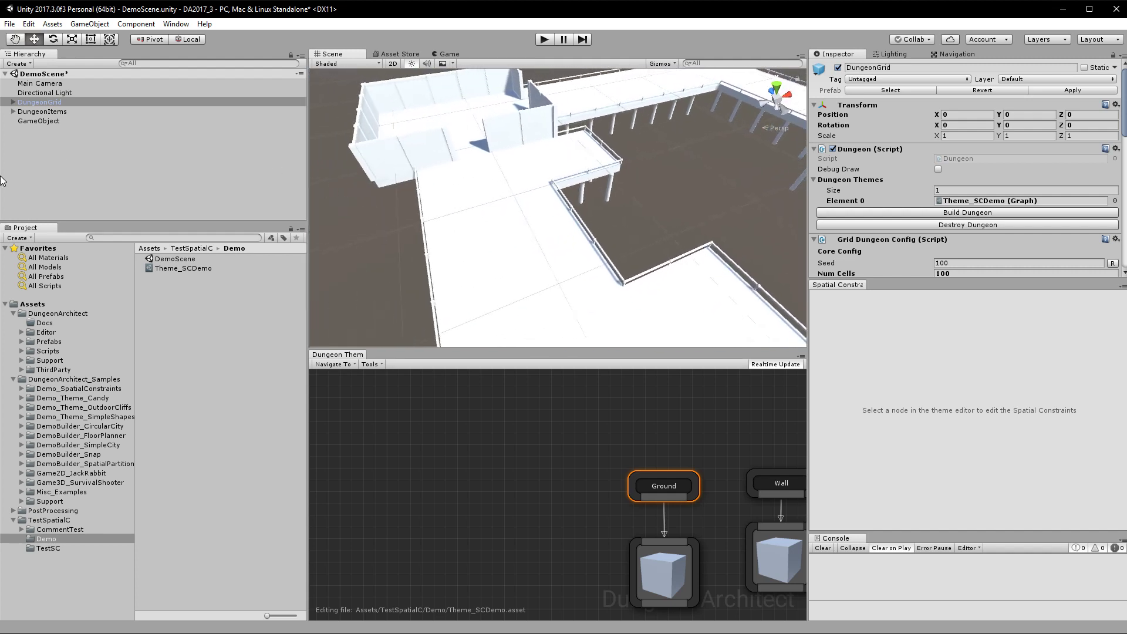
# Step: Add the Cube_Red prefab to the theme graph as a mesh node attached to the Ground marker
pyautogui.click(653, 572)
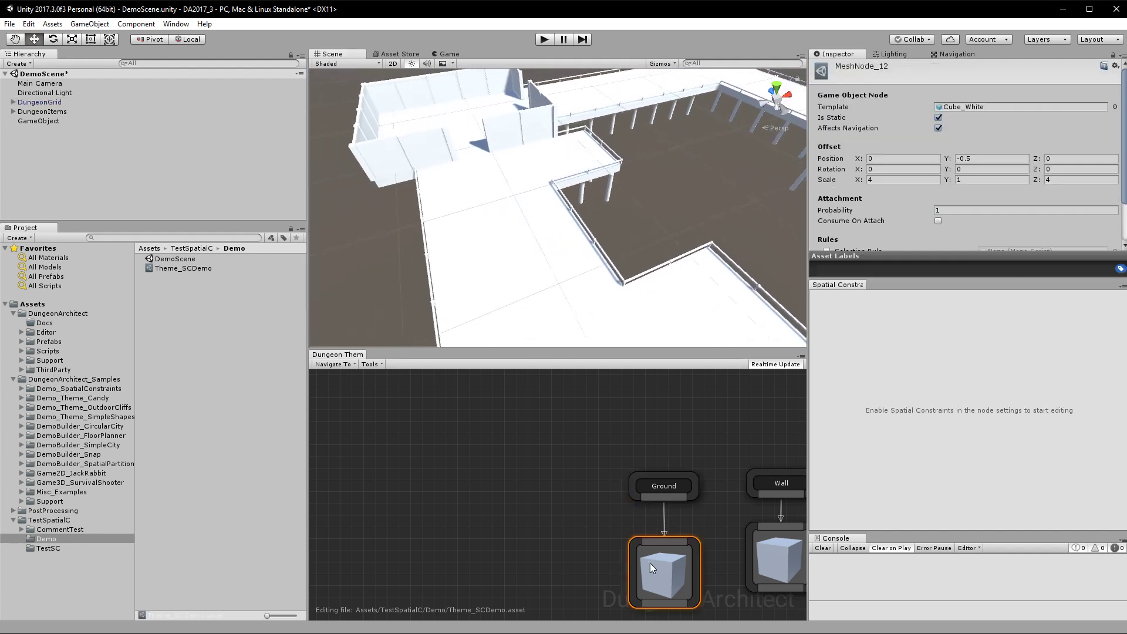
pyautogui.click(981, 103)
pyautogui.click(175, 326)
pyautogui.moveTo(175, 332); pyautogui.dragTo(566, 564)
pyautogui.moveTo(664, 497); pyautogui.dragTo(589, 546)
pyautogui.moveTo(590, 564); pyautogui.dragTo(582, 565)
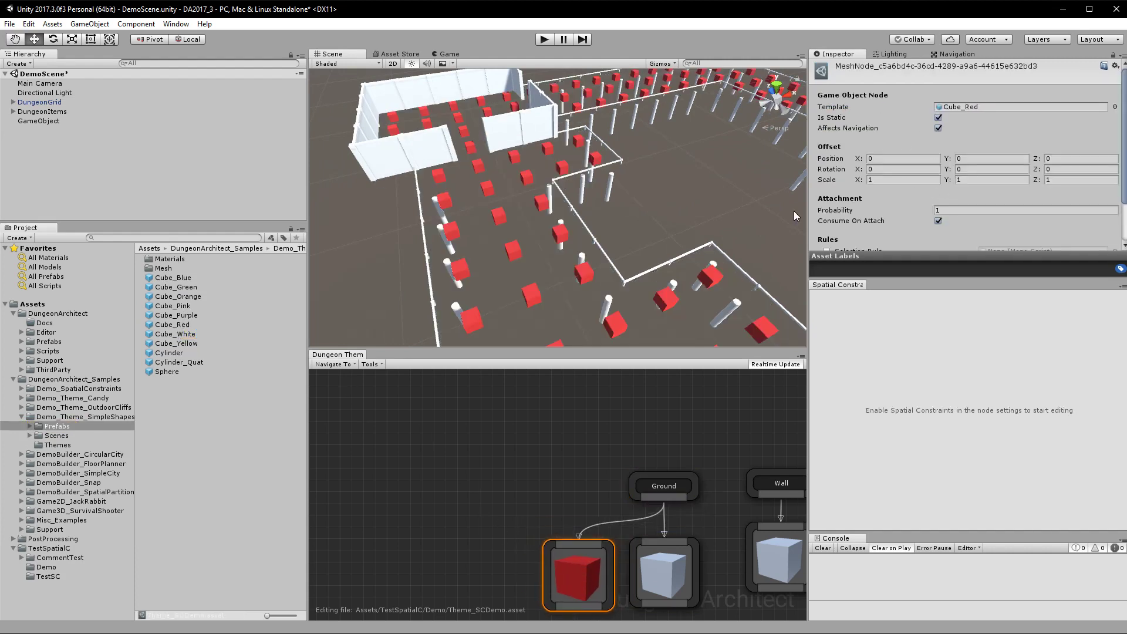
# Step: Set the red cube node's scale offset to X 4, Y 0.25 and Z 4
pyautogui.scroll(-2, 998, 200)
pyautogui.scroll(2, 939, 186)
pyautogui.click(899, 179)
pyautogui.write('4')
pyautogui.click(1110, 181)
pyautogui.write('4')
pyautogui.click(983, 180)
pyautogui.write('.25')
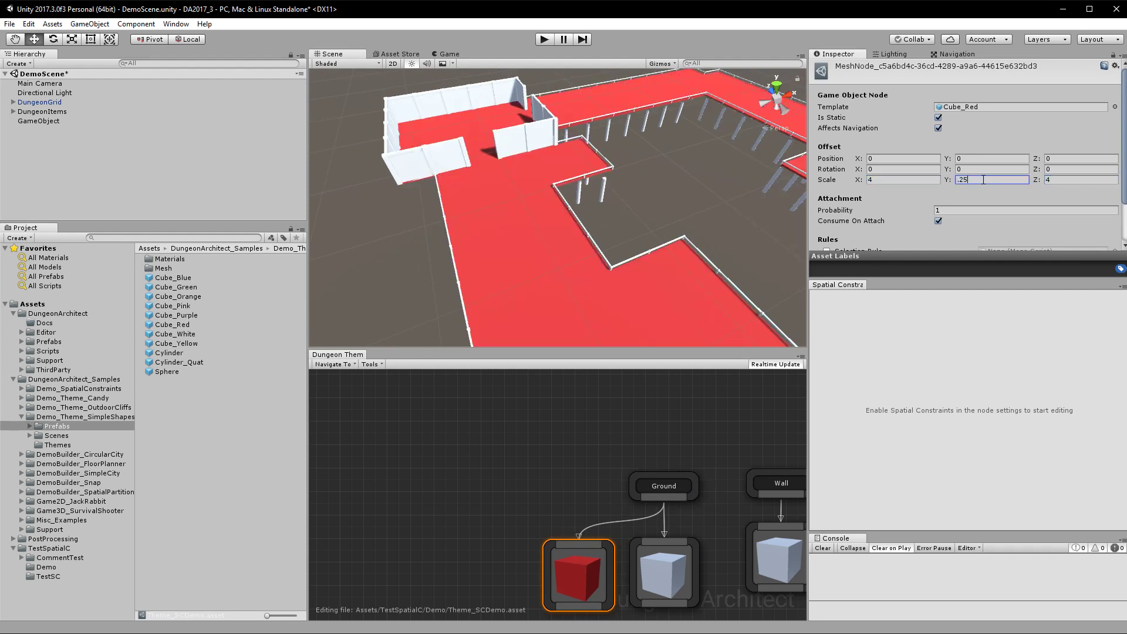
# Step: Reposition the Ground and red cube nodes in the theme graph, and enable Use Spatial Constraint on the red cube node
pyautogui.moveTo(353, 198); pyautogui.dragTo(621, 247, button='right')
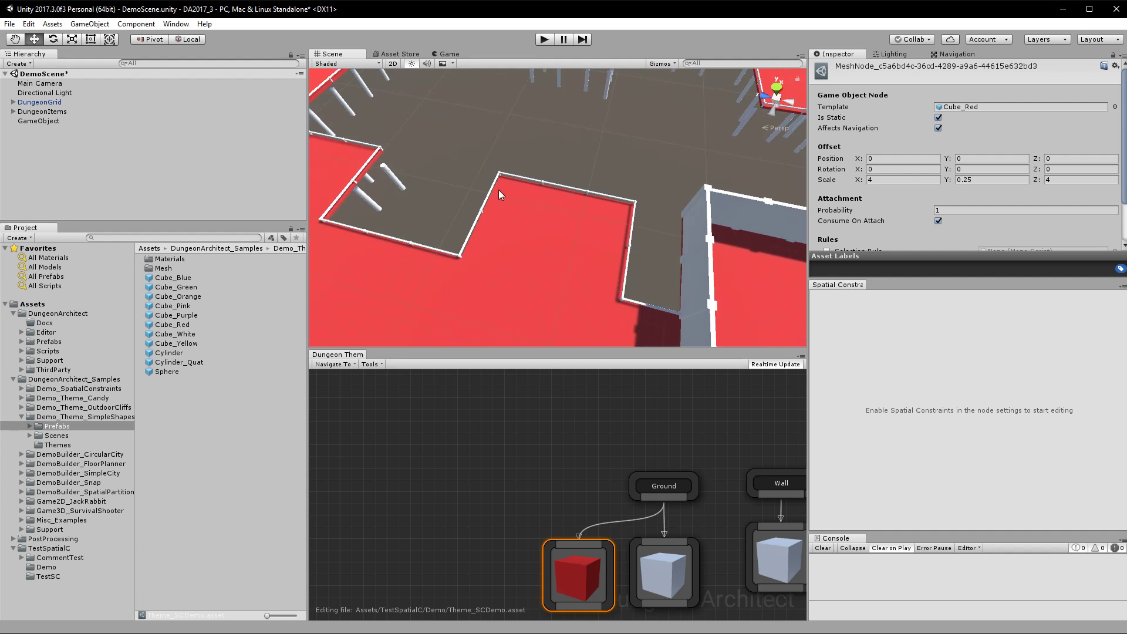
pyautogui.moveTo(663, 490); pyautogui.dragTo(636, 488)
pyautogui.moveTo(585, 599); pyautogui.dragTo(584, 588)
pyautogui.scroll(-3, 961, 131)
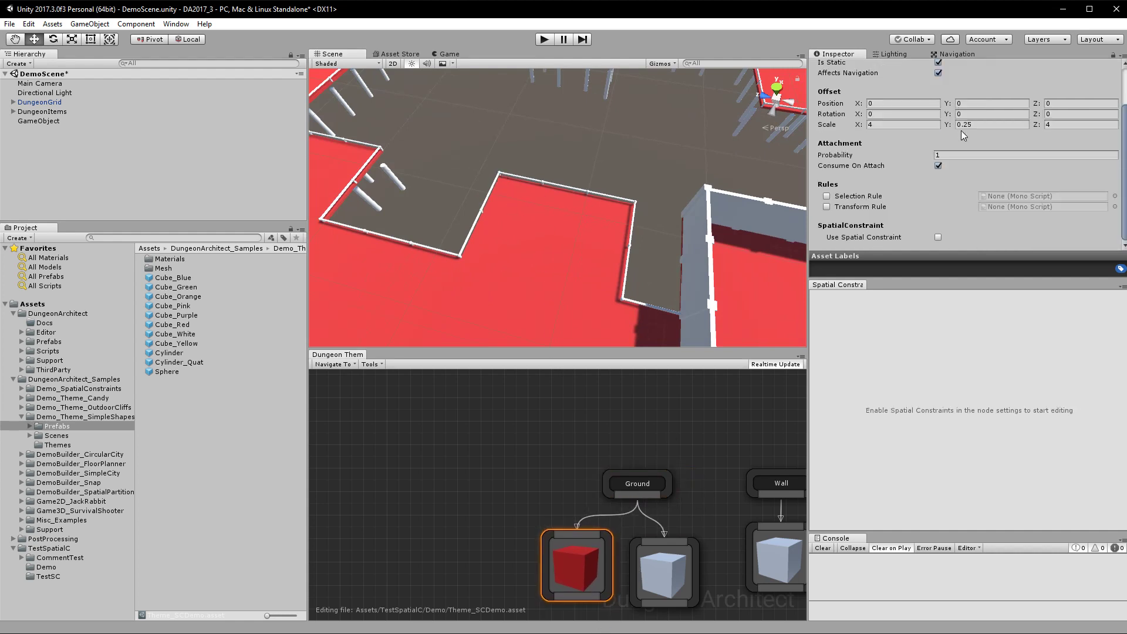
pyautogui.click(938, 238)
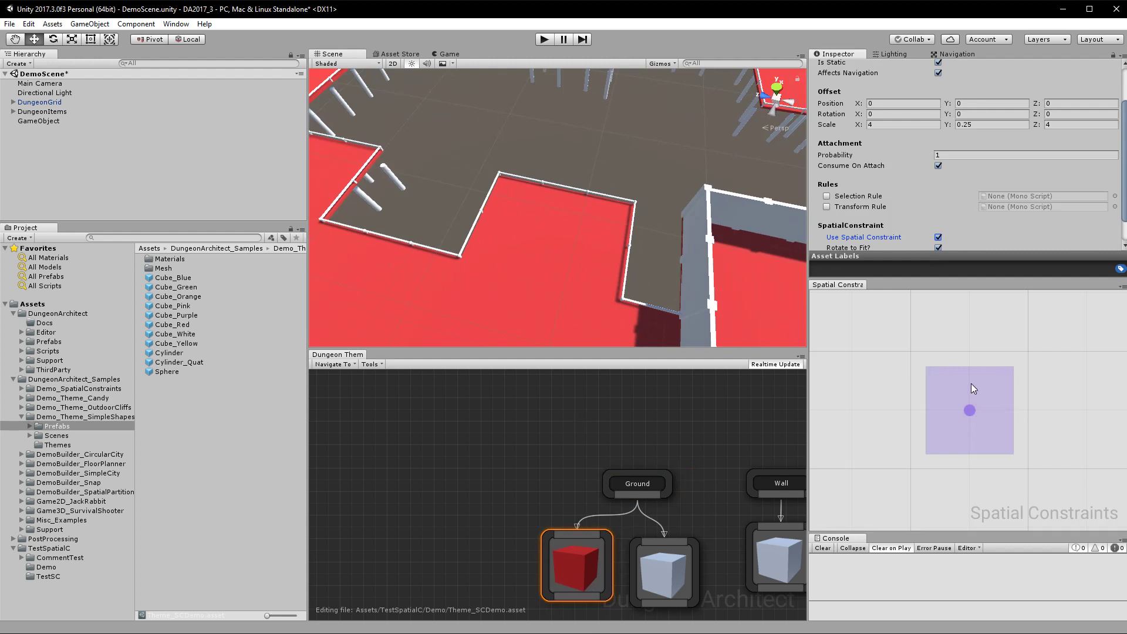
# Step: Float the Spatial Constraints window to reveal the node's constraint options, and dock it back between the Inspector and the Console
pyautogui.middleClick(847, 289)
pyautogui.doubleClick(943, 293)
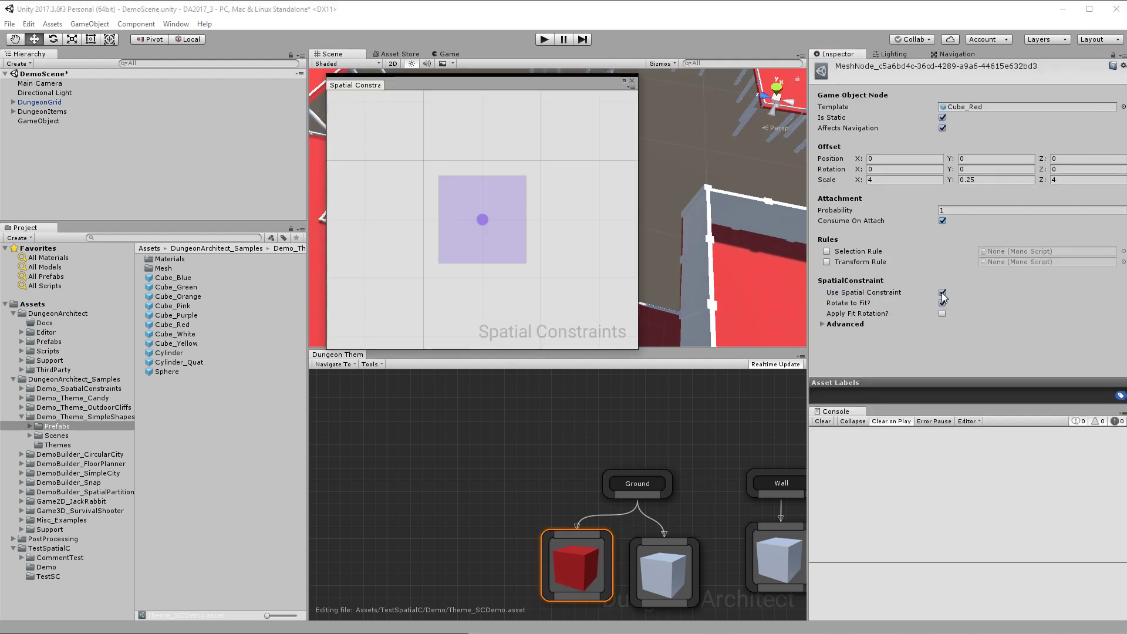
pyautogui.moveTo(435, 80); pyautogui.dragTo(966, 352)
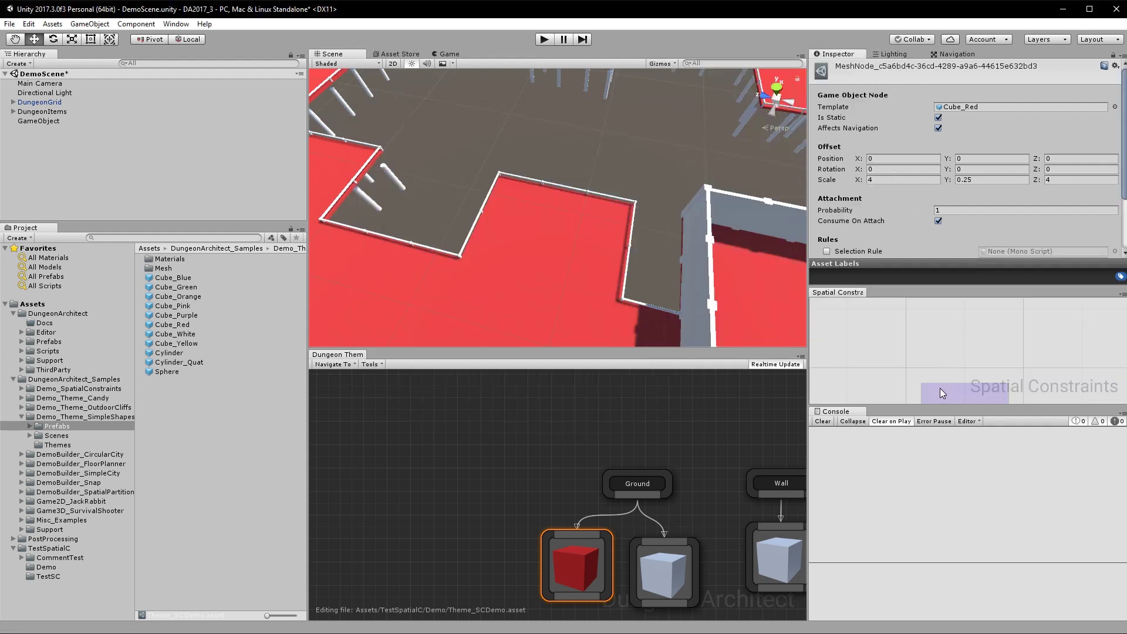
pyautogui.moveTo(936, 407); pyautogui.dragTo(929, 557)
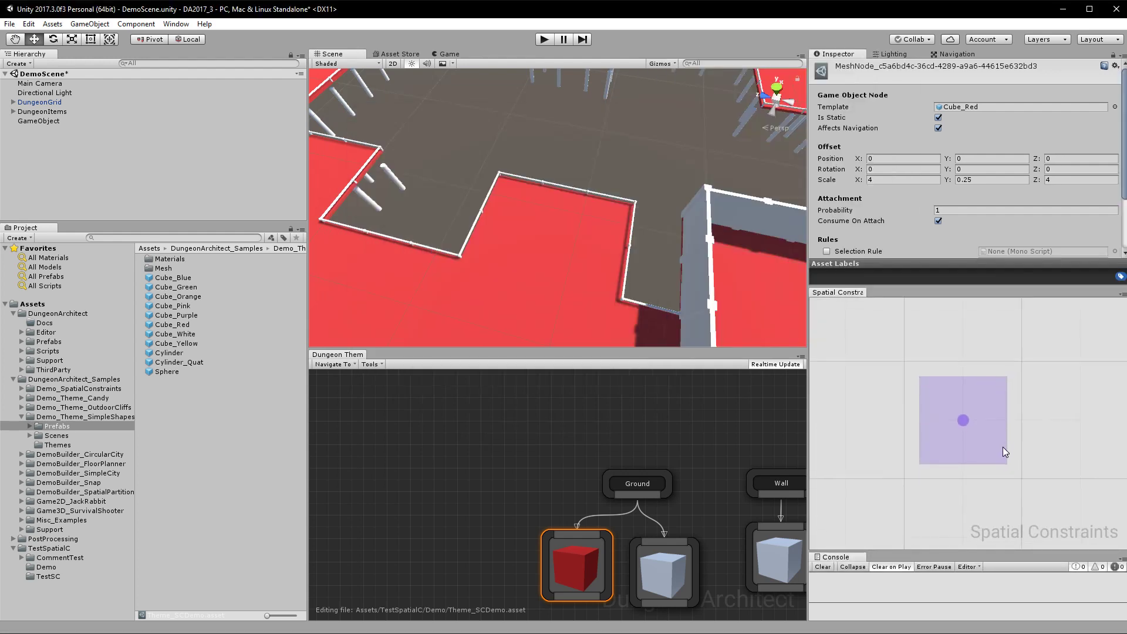
# Step: Check the centre tile's rule settings in the constraint grid and return to the red cube mesh node
pyautogui.click(965, 442)
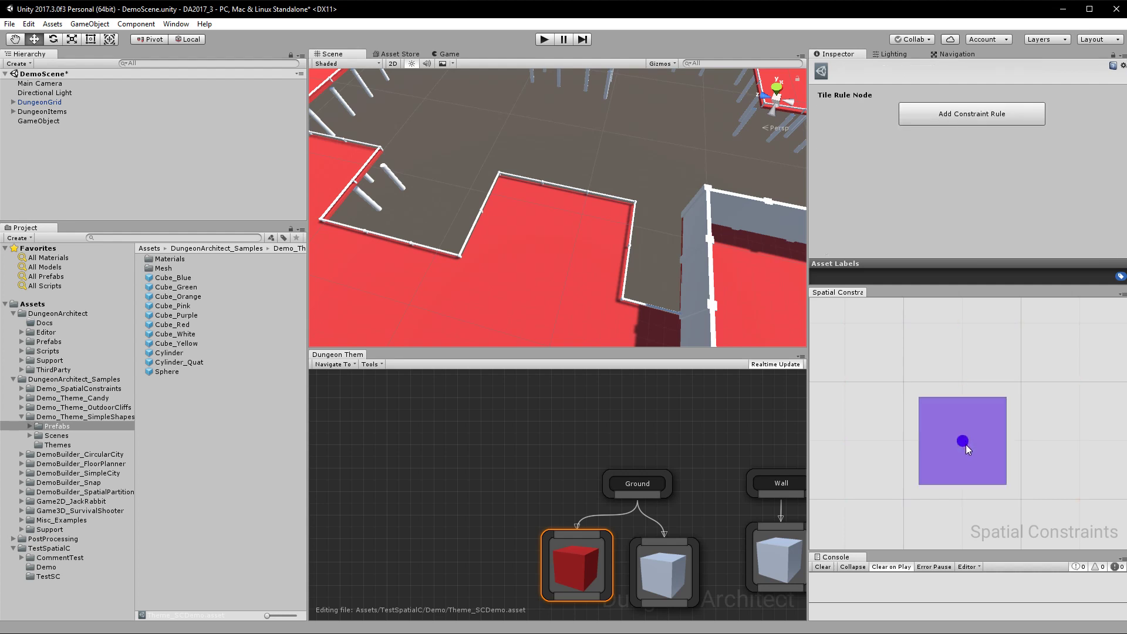
pyautogui.click(592, 561)
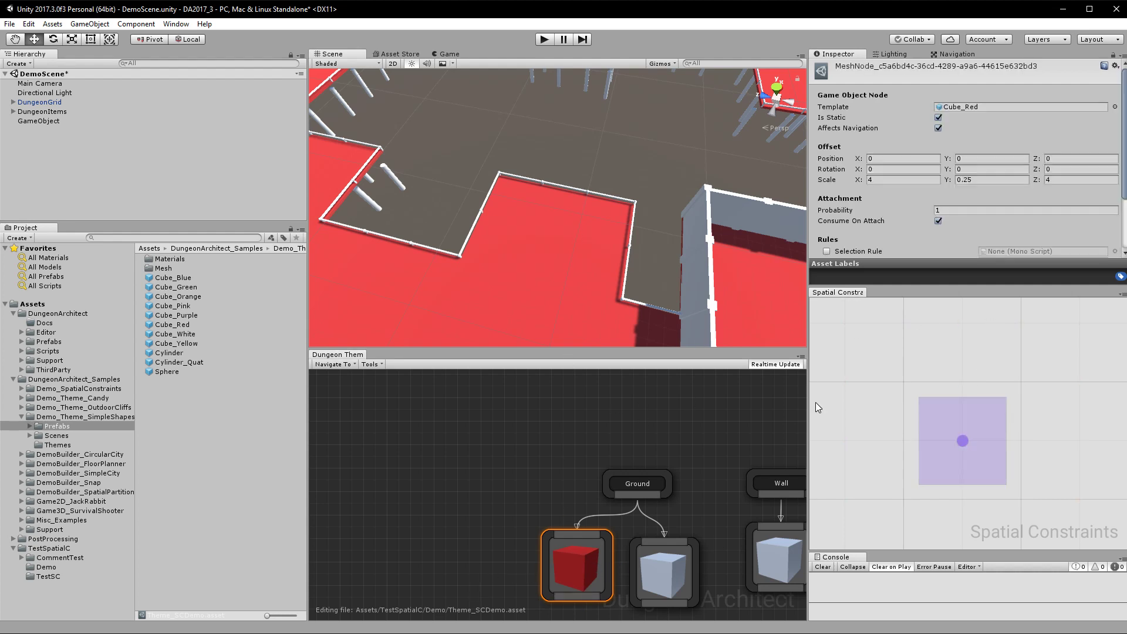
pyautogui.scroll(-3, 998, 394)
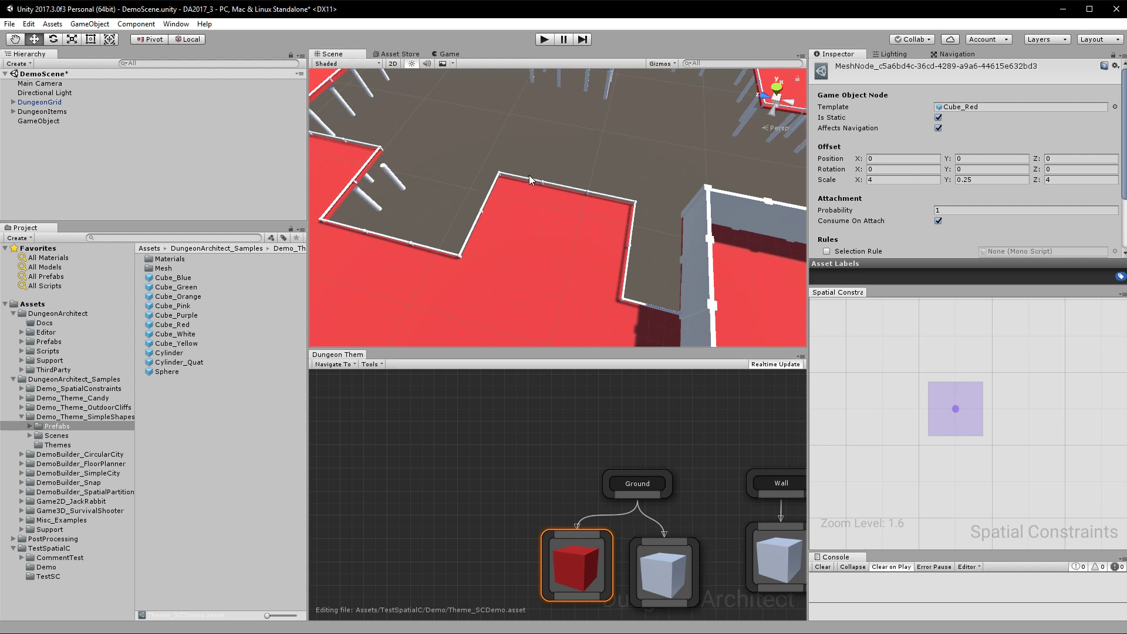
# Step: Place two edge rule nodes in the constraint grid, one along the centre tile's left side and one along its upper side
pyautogui.rightClick(923, 410)
pyautogui.click(924, 413)
pyautogui.click(916, 409)
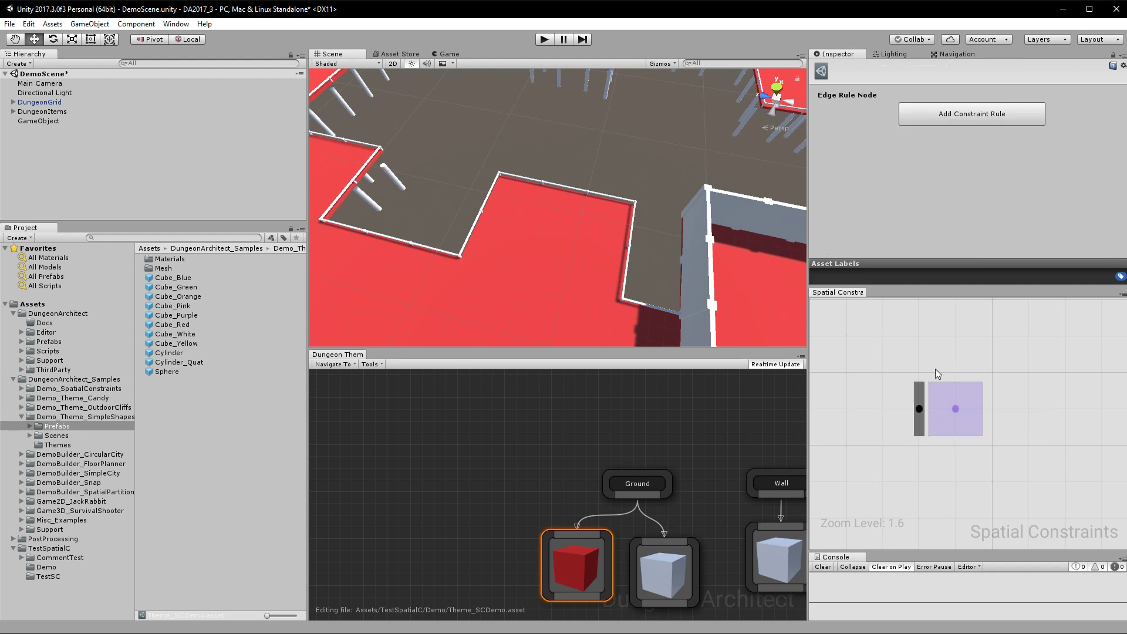
pyautogui.rightClick(939, 312)
pyautogui.click(966, 326)
pyautogui.moveTo(953, 304); pyautogui.dragTo(955, 375)
pyautogui.click(960, 371)
# Step: Add a Grid Builder Marker Exists rule to the upper edge node with the marker name Fence
pyautogui.click(968, 115)
pyautogui.click(899, 166)
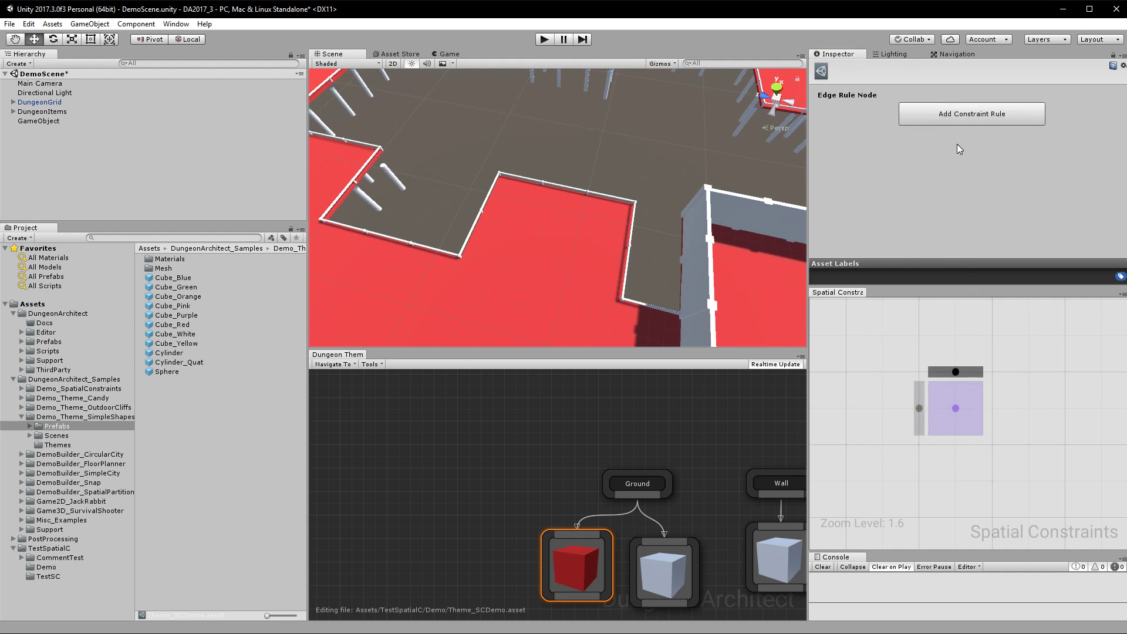
pyautogui.click(956, 113)
pyautogui.moveTo(971, 116)
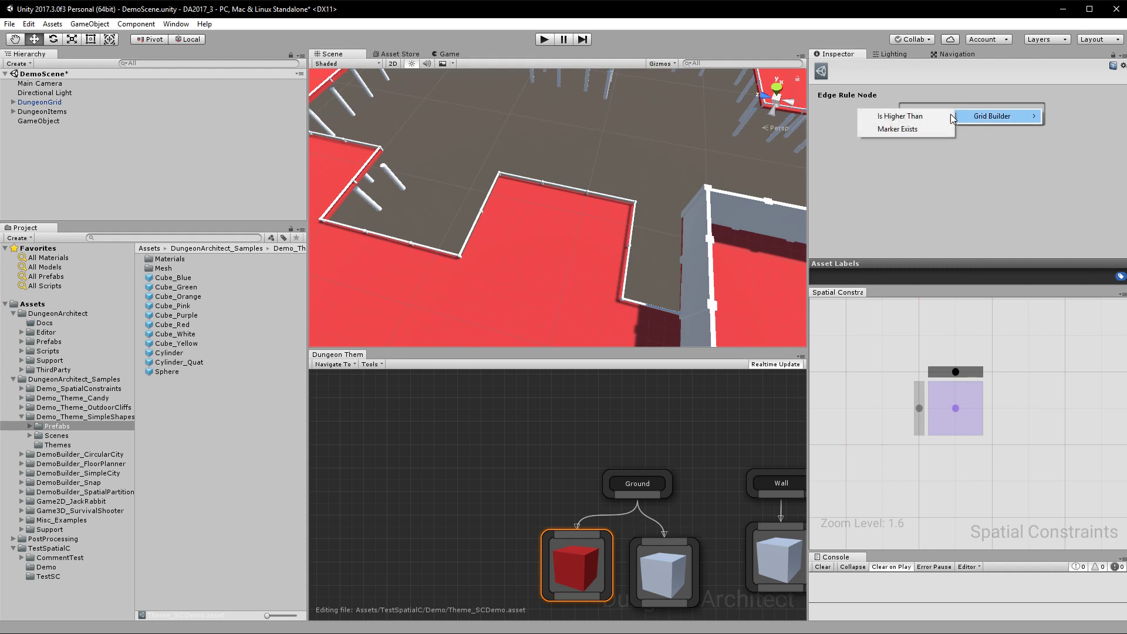
pyautogui.click(922, 131)
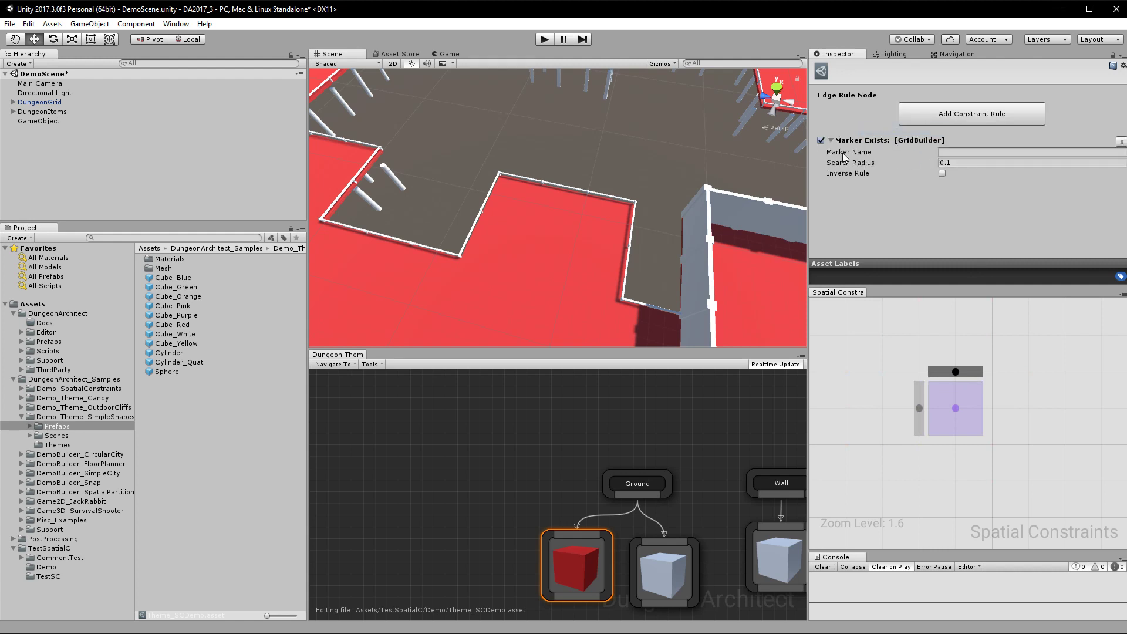
pyautogui.click(973, 141)
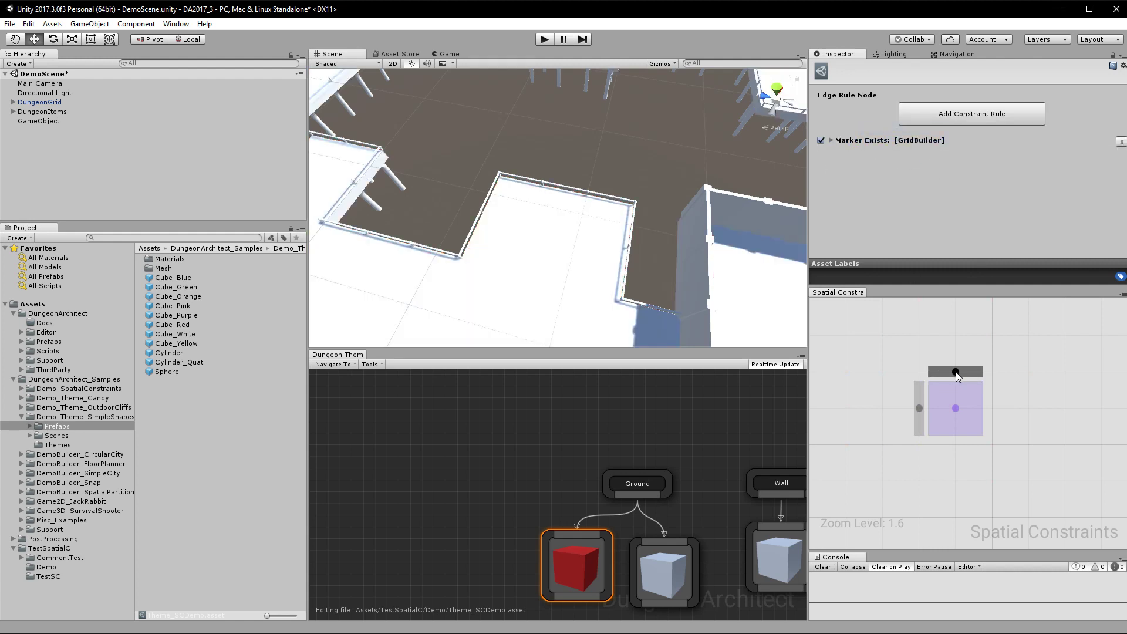
pyautogui.click(836, 143)
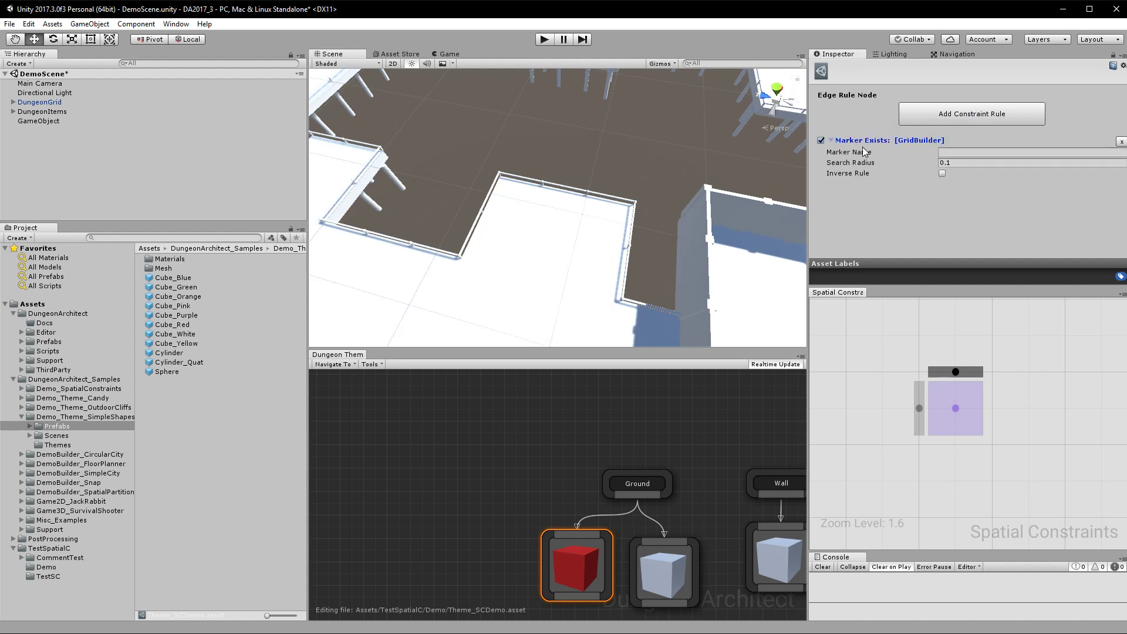
pyautogui.click(949, 151)
pyautogui.write('Fence')
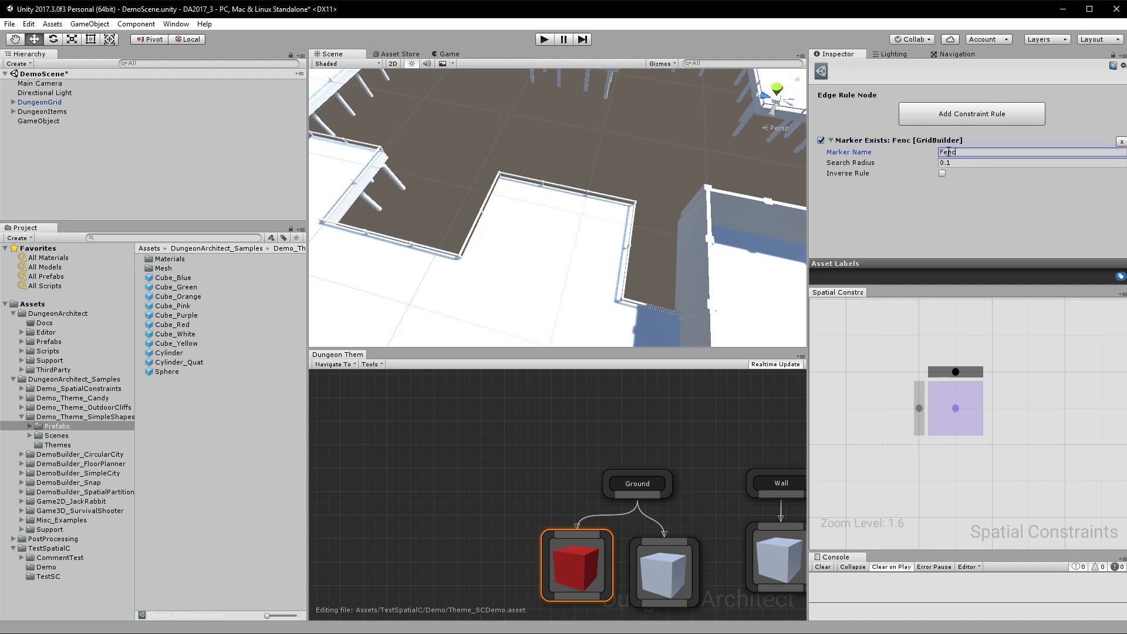
# Step: Add a Grid Builder Marker Exists rule to the left edge node with the marker name Fence
pyautogui.click(920, 408)
pyautogui.click(948, 120)
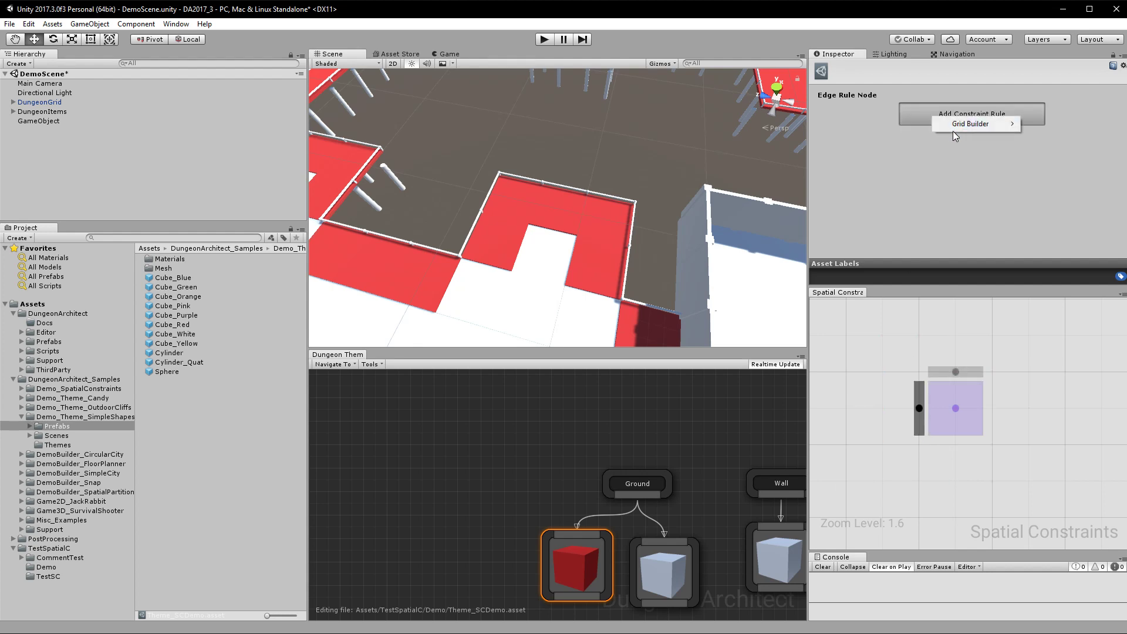
pyautogui.click(903, 141)
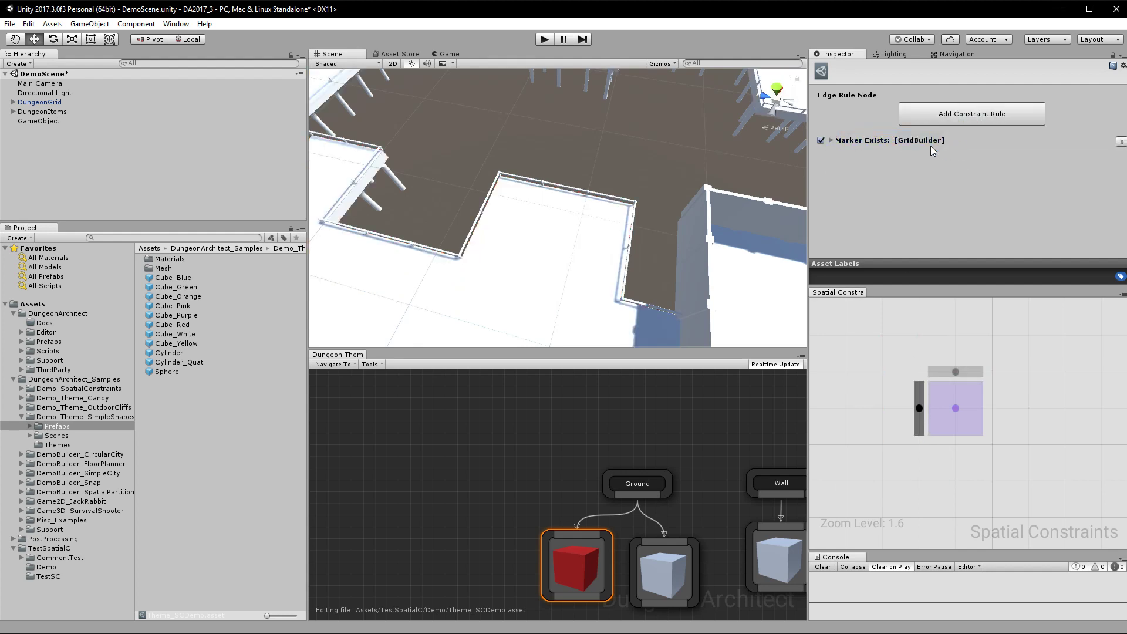
pyautogui.click(954, 152)
pyautogui.write('Fence')
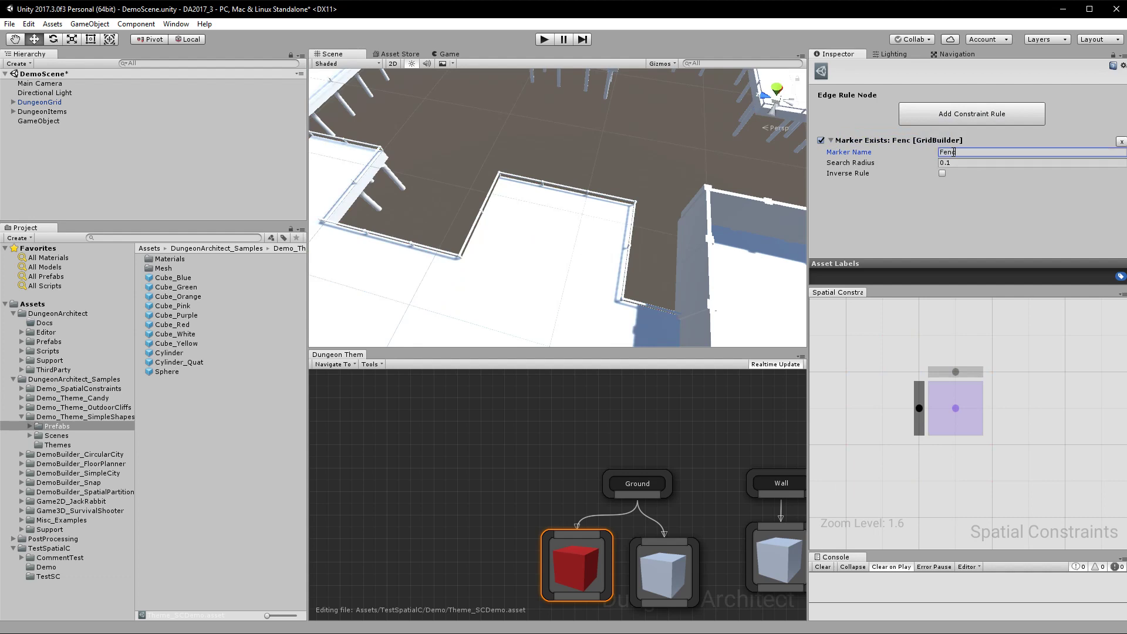
# Step: Try both Fence edge nodes farther away from the centre tile, and return them to its adjacent left and upper sides
pyautogui.moveTo(622, 176)
pyautogui.keyDown('alt'); pyautogui.mouseDown()
pyautogui.moveTo(715, 173)
pyautogui.moveTo(740, 234)
pyautogui.mouseUp(); pyautogui.keyUp('alt')
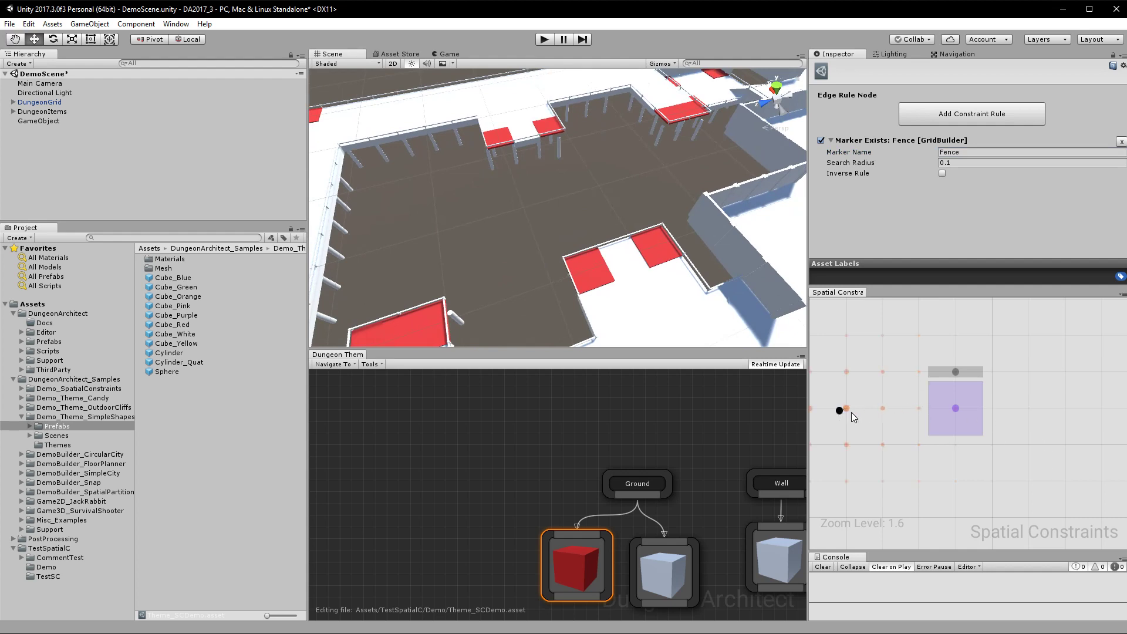
pyautogui.click(844, 409)
pyautogui.click(955, 372)
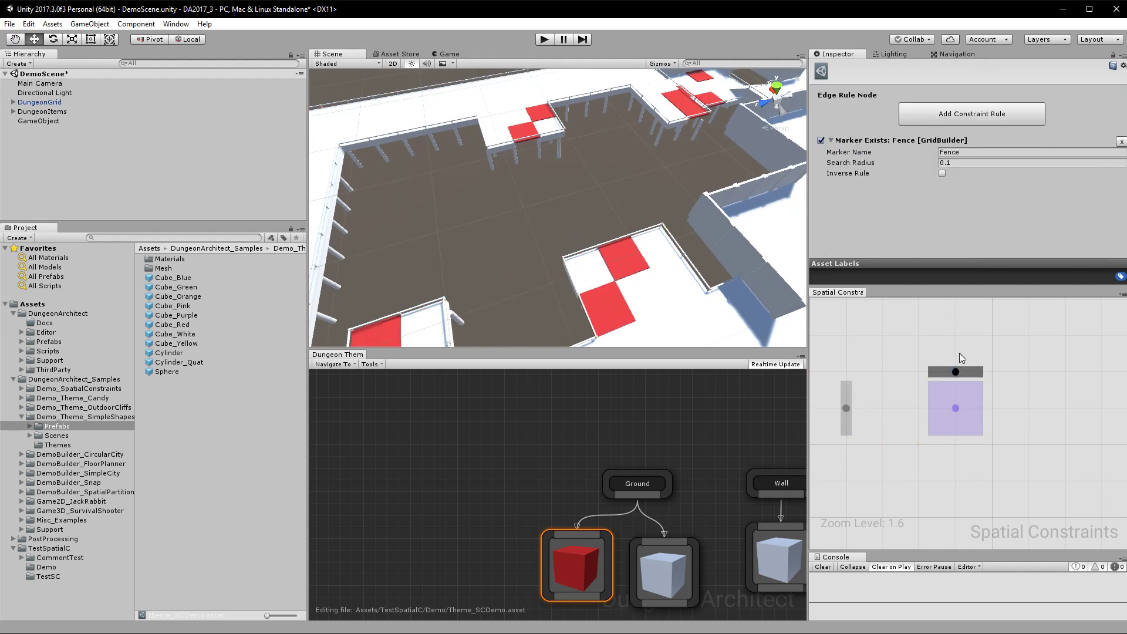
pyautogui.click(957, 371)
pyautogui.moveTo(955, 376); pyautogui.dragTo(953, 309)
pyautogui.moveTo(845, 407); pyautogui.dragTo(919, 408)
pyautogui.moveTo(959, 300); pyautogui.dragTo(955, 371)
# Step: Add a second Grid Builder Marker Exists rule to the left edge node with the marker name Wall
pyautogui.keyDown('alt'); pyautogui.moveTo(655, 296); pyautogui.dragTo(684, 254); pyautogui.keyUp('alt')
pyautogui.moveTo(683, 254); pyautogui.dragTo(492, 285, button='right')
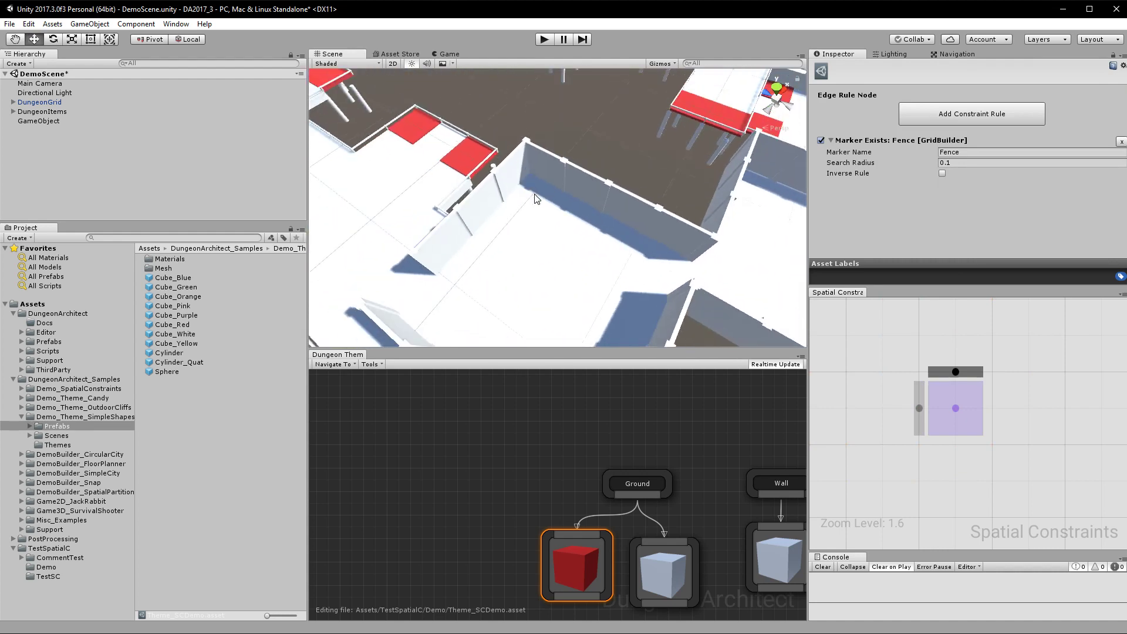
pyautogui.click(918, 409)
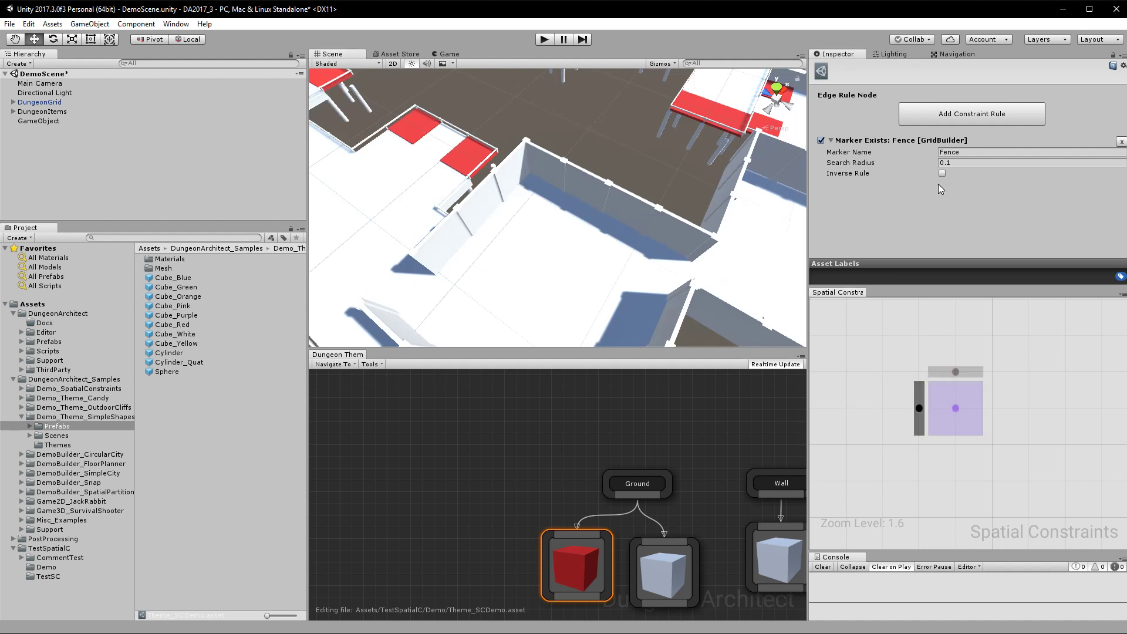
pyautogui.click(952, 116)
pyautogui.moveTo(973, 122)
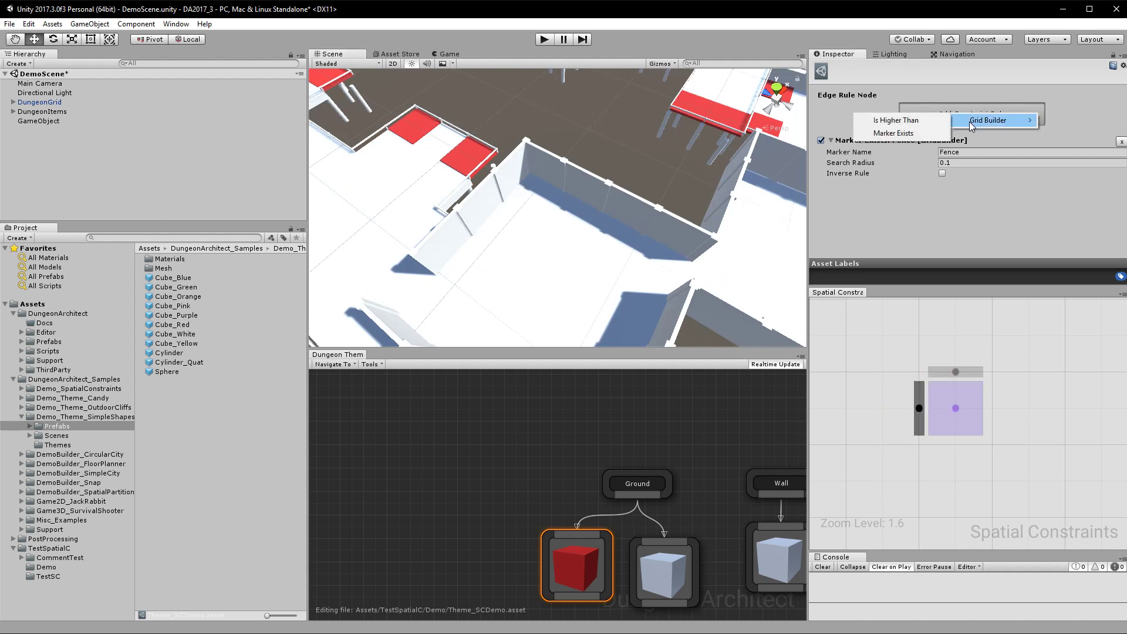
pyautogui.click(910, 135)
pyautogui.click(966, 210)
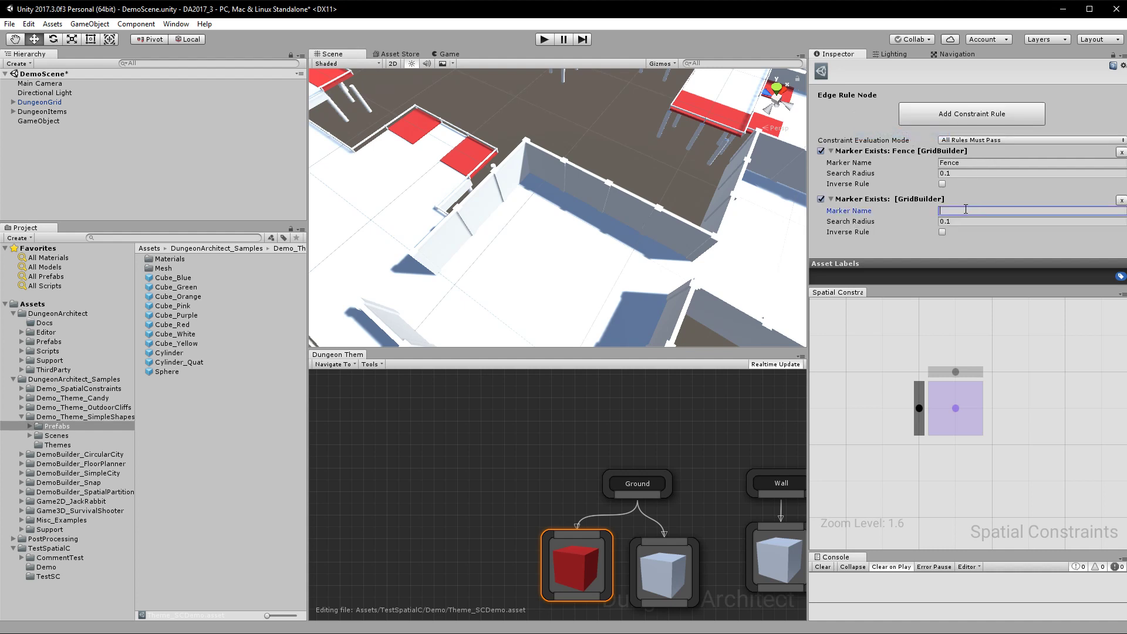
pyautogui.write('Wall')
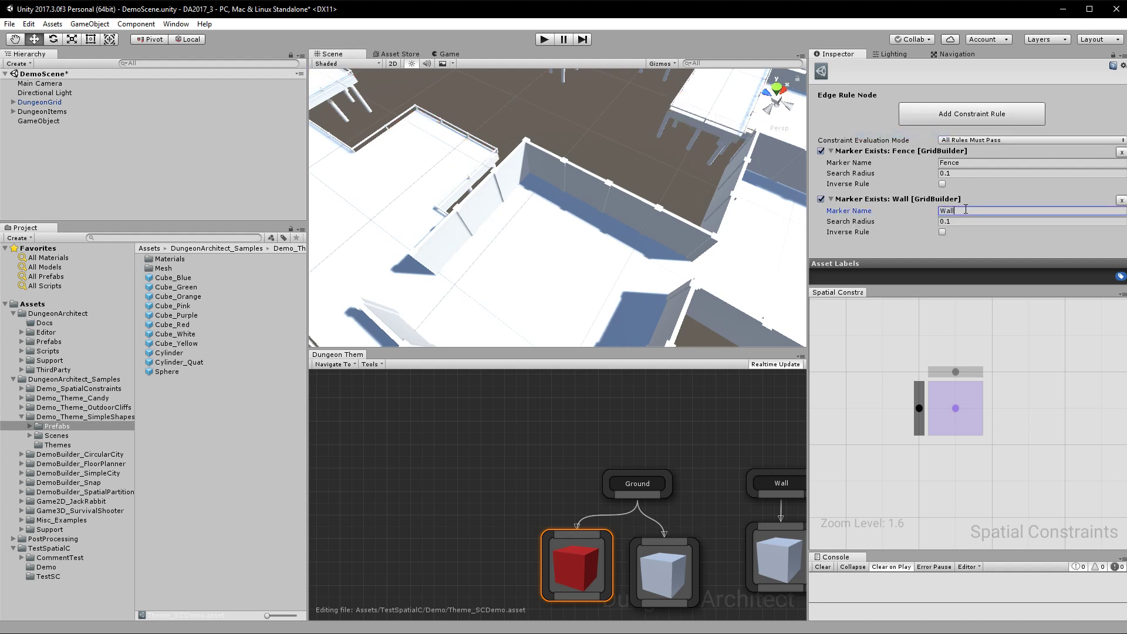
# Step: Add a second Grid Builder Marker Exists rule to the upper edge node with the marker name Wall
pyautogui.click(956, 373)
pyautogui.click(974, 111)
pyautogui.moveTo(1001, 117)
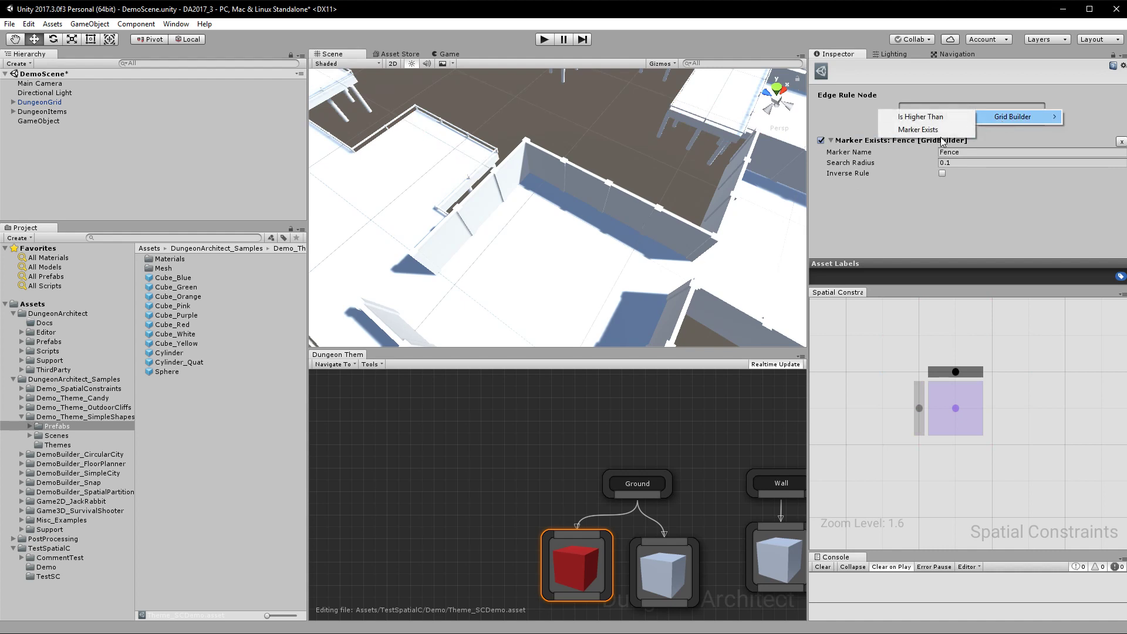
pyautogui.click(939, 130)
pyautogui.click(953, 211)
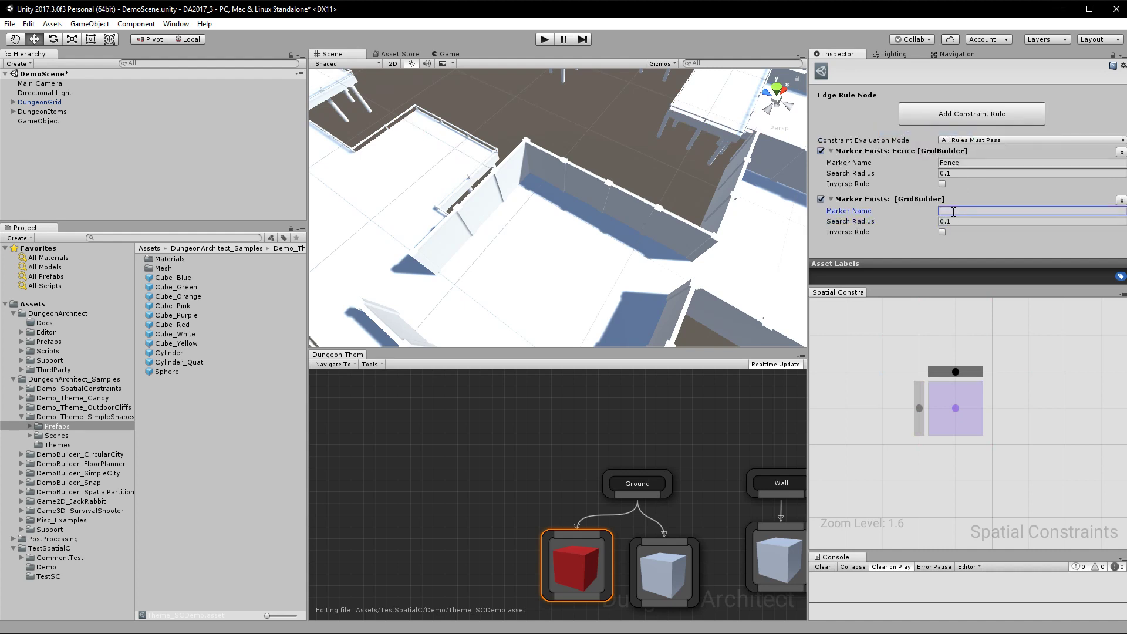
pyautogui.write('Wall')
pyautogui.click(868, 342)
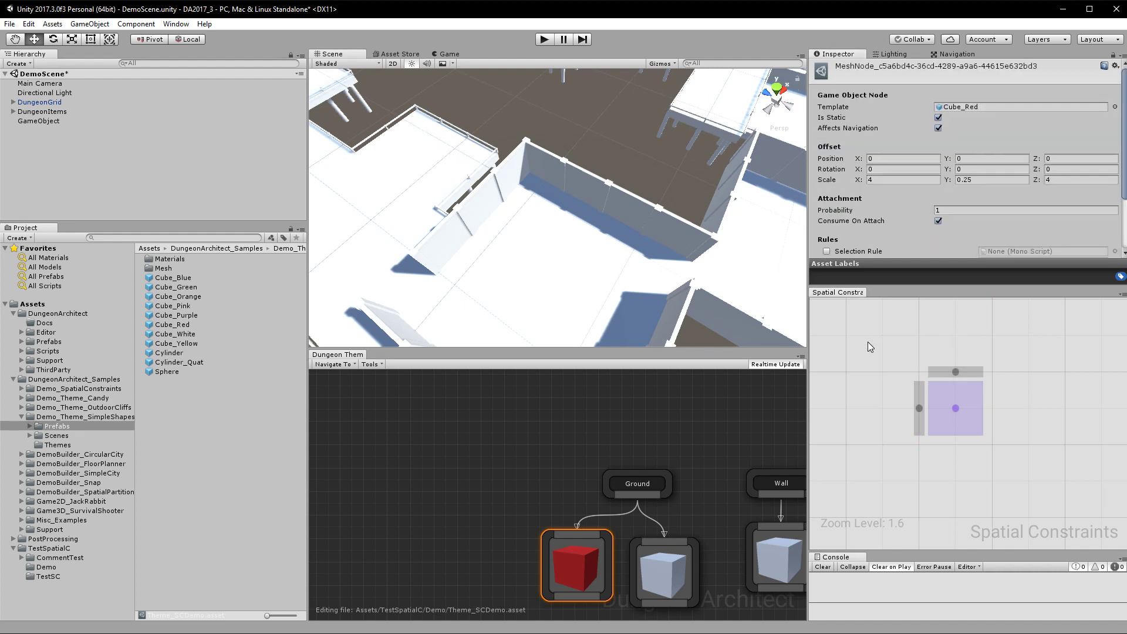
# Step: Set the upper edge node's Constraint Evaluation Mode to Atleast One Rule Should Pass
pyautogui.click(956, 372)
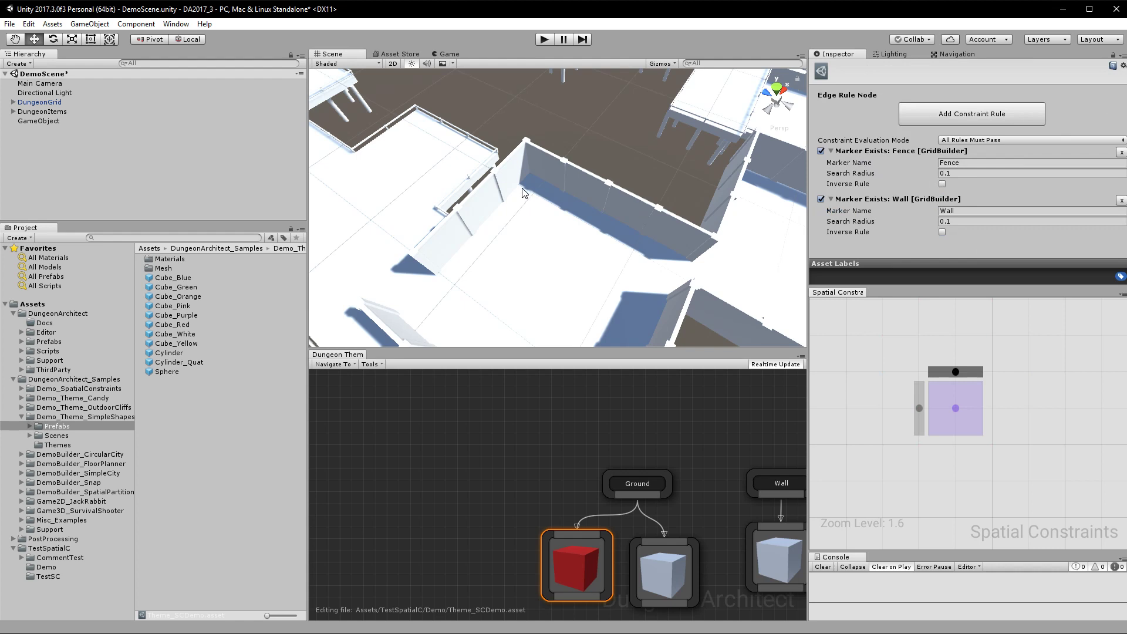
pyautogui.moveTo(520, 198); pyautogui.dragTo(509, 189, button='middle')
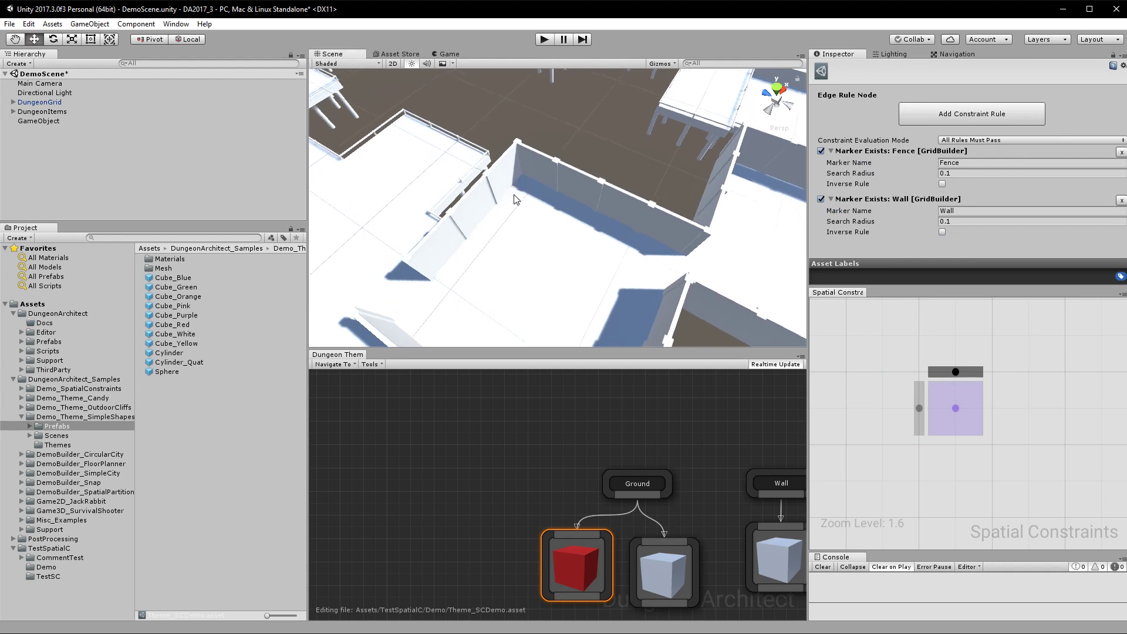
pyautogui.click(941, 148)
pyautogui.click(967, 141)
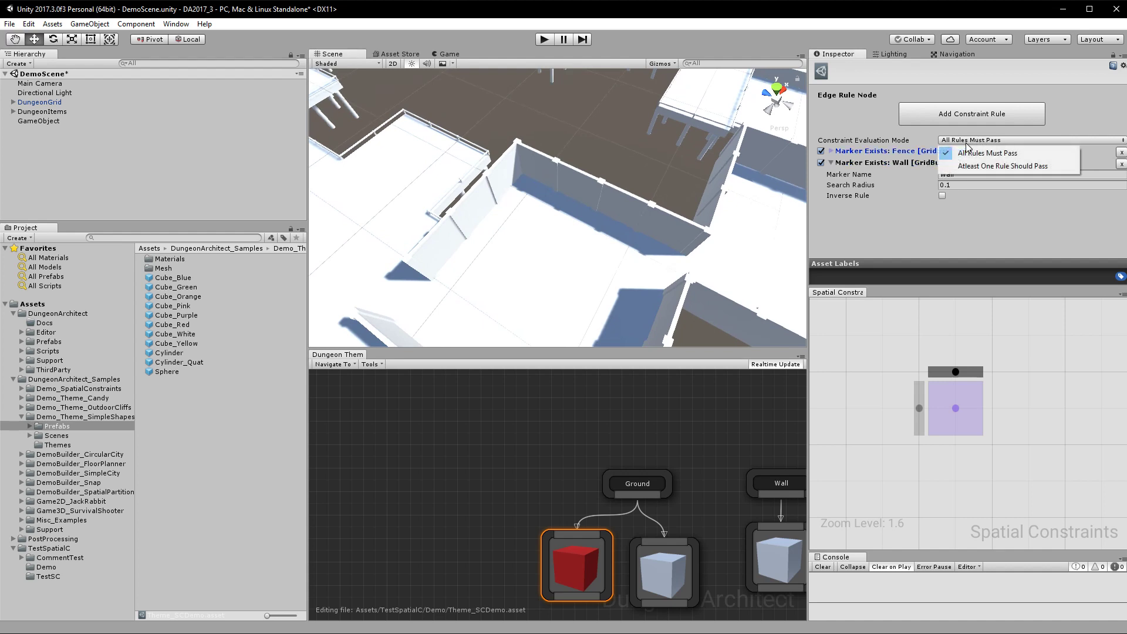
pyautogui.click(979, 166)
pyautogui.click(831, 153)
pyautogui.click(820, 151)
pyautogui.click(830, 151)
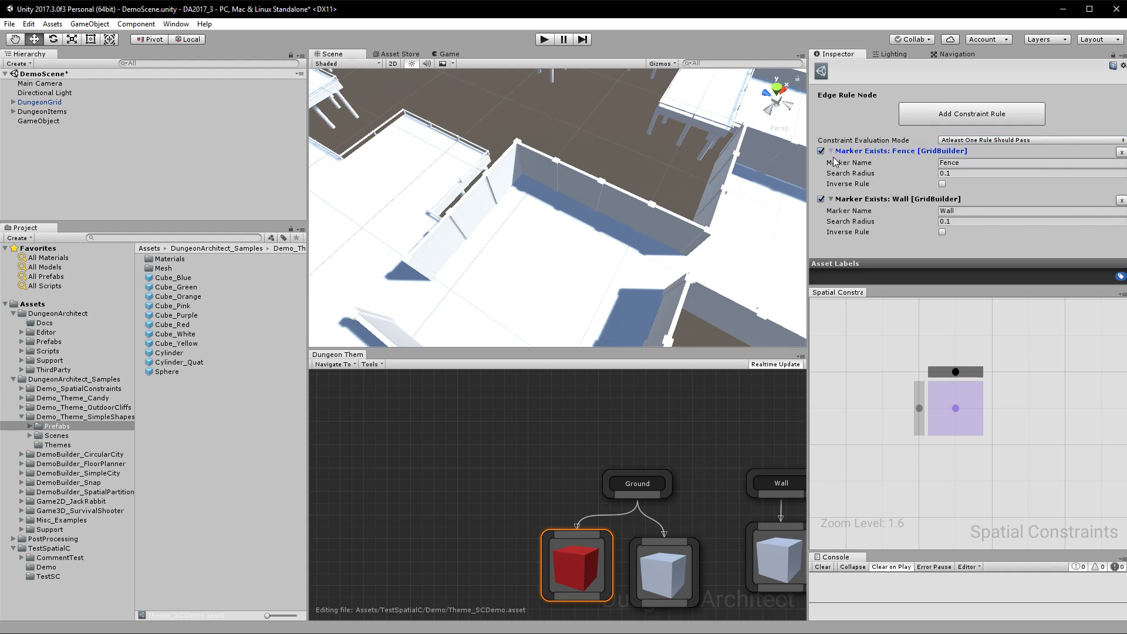
# Step: Set the left edge node's Constraint Evaluation Mode to Atleast One Rule Should Pass and inspect the room corners in the scene
pyautogui.click(917, 423)
pyautogui.click(974, 141)
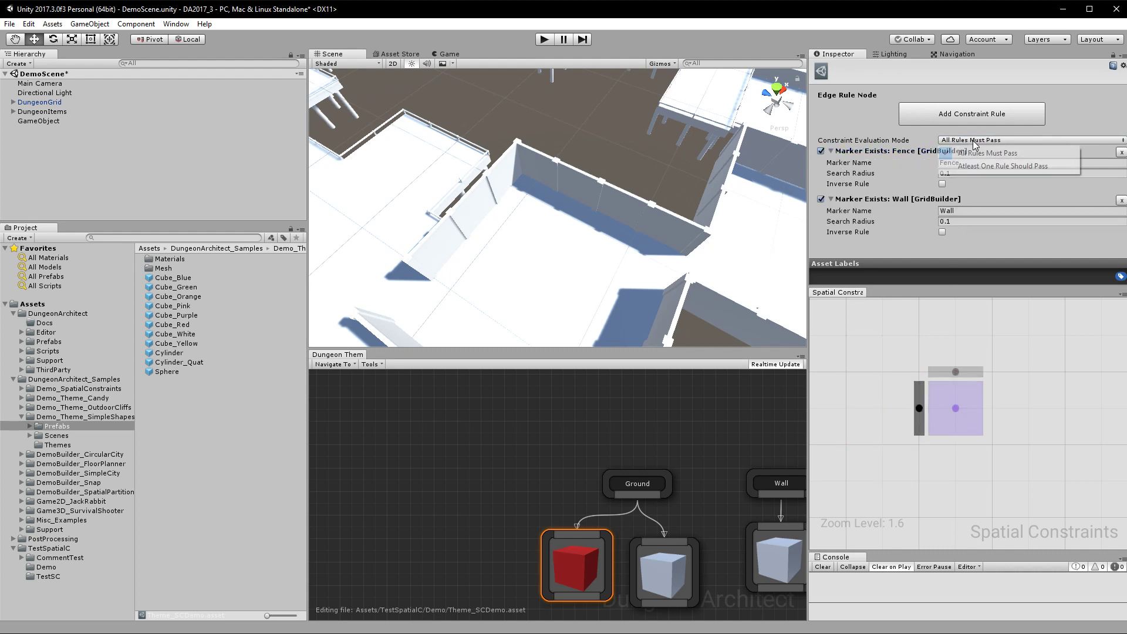
pyautogui.click(985, 169)
pyautogui.moveTo(667, 234); pyautogui.dragTo(727, 249, button='right')
pyautogui.moveTo(605, 248); pyautogui.dragTo(496, 232, button='right')
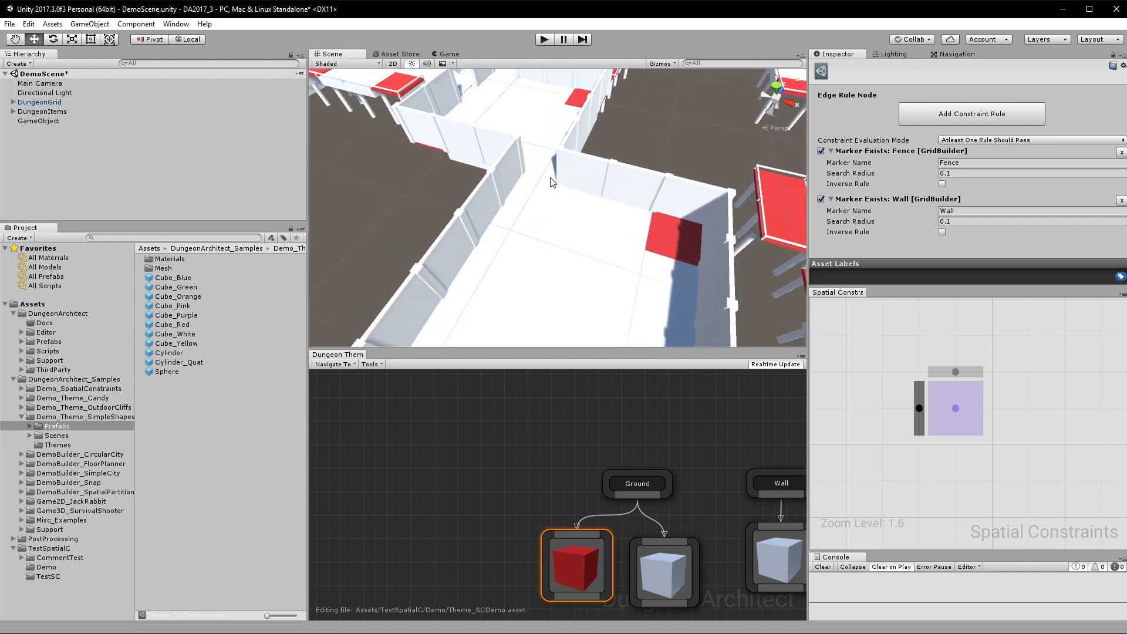
pyautogui.moveTo(540, 193); pyautogui.dragTo(620, 172, button='right')
pyautogui.click(959, 369)
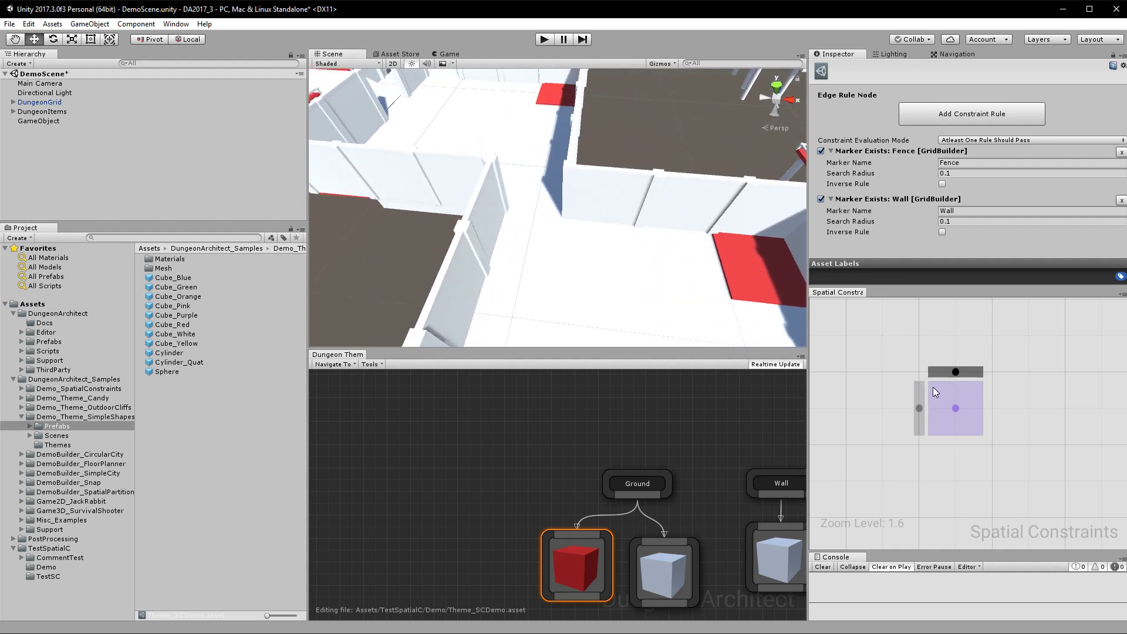
pyautogui.moveTo(518, 254); pyautogui.dragTo(729, 244, button='right')
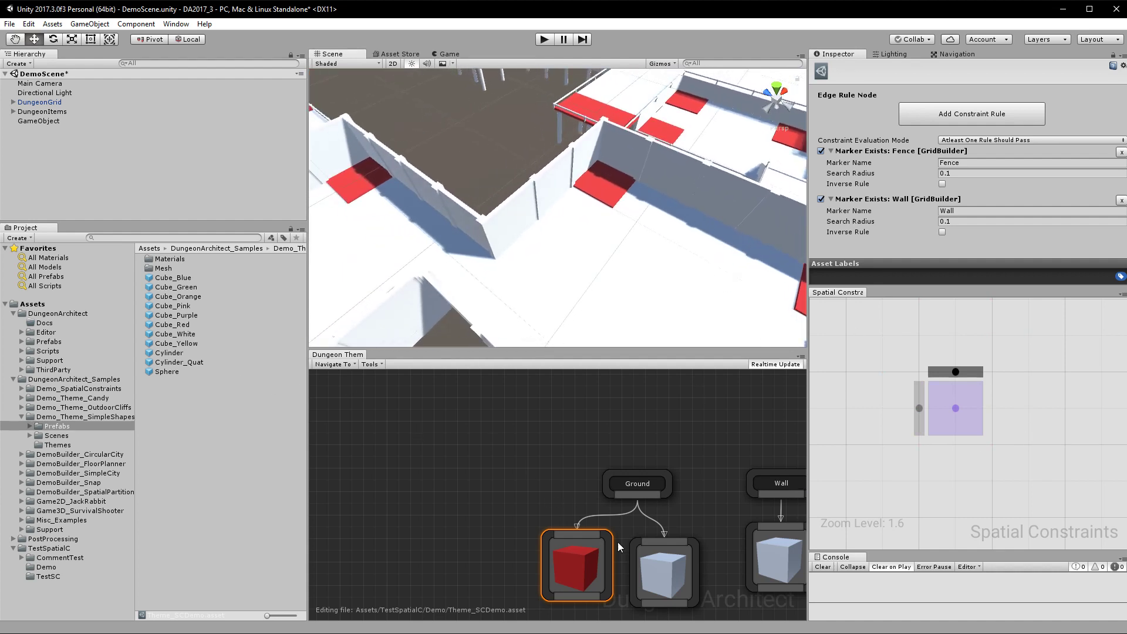
# Step: Shift the Ground marker node slightly left above its two mesh nodes and reselect the red mesh node
pyautogui.click(660, 561)
pyautogui.moveTo(654, 488); pyautogui.dragTo(630, 487)
pyautogui.click(591, 568)
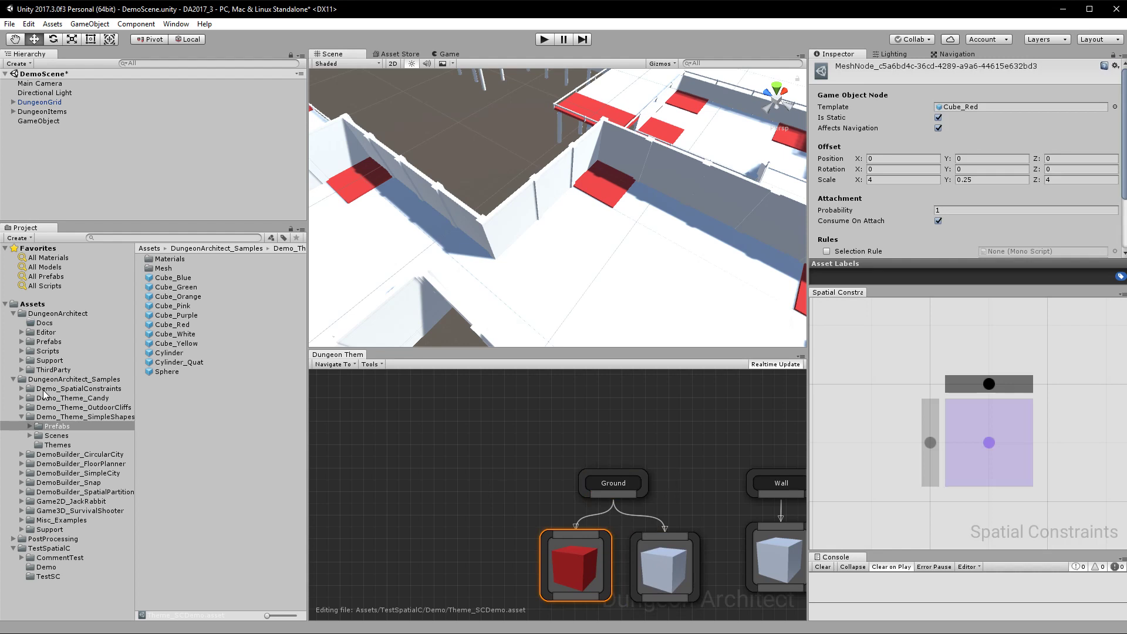
# Step: Open the sample scene 01_SCExample_NearDoor_Scene and its theme 01_SCExample_NearDoor from the Demo_SpatialConstraints folder
pyautogui.click(80, 390)
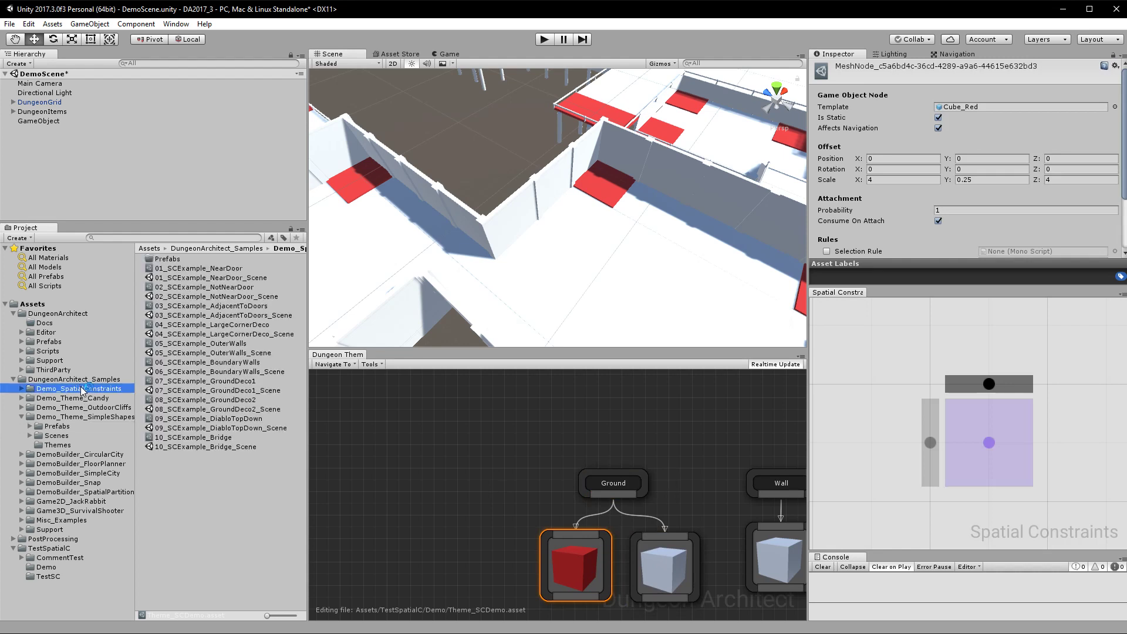
pyautogui.doubleClick(229, 279)
pyautogui.click(595, 348)
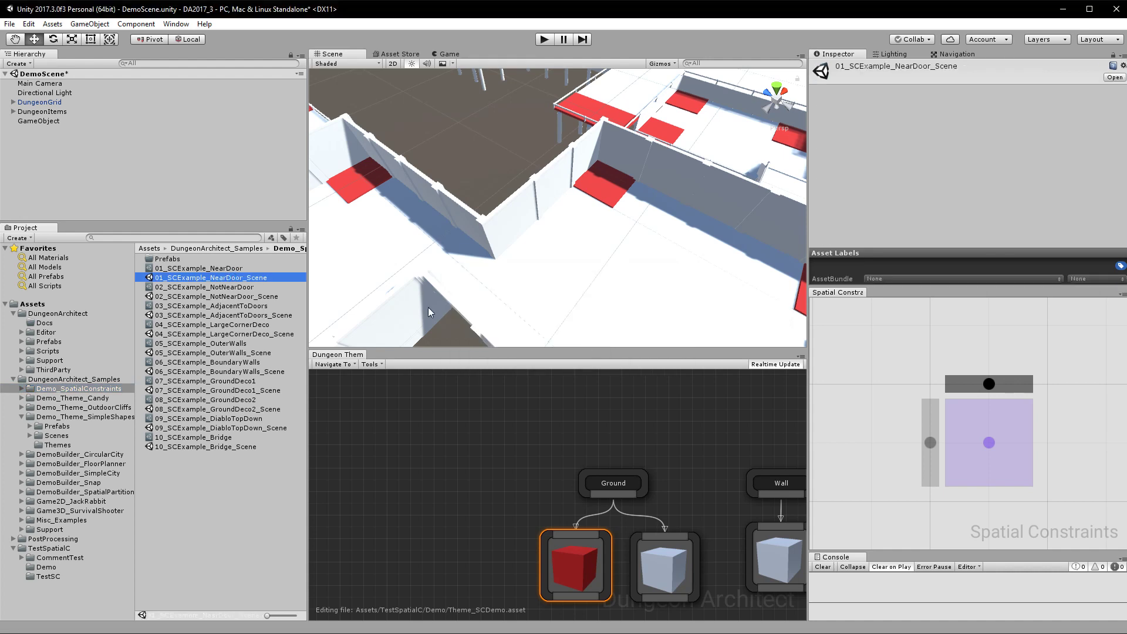
pyautogui.click(225, 269)
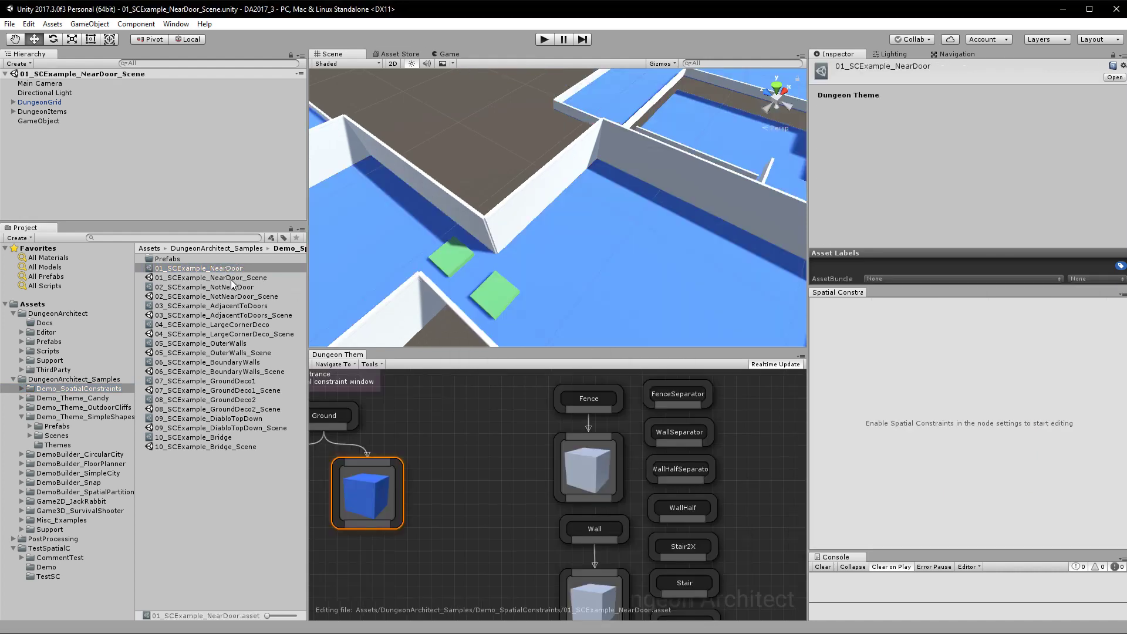
pyautogui.click(231, 279)
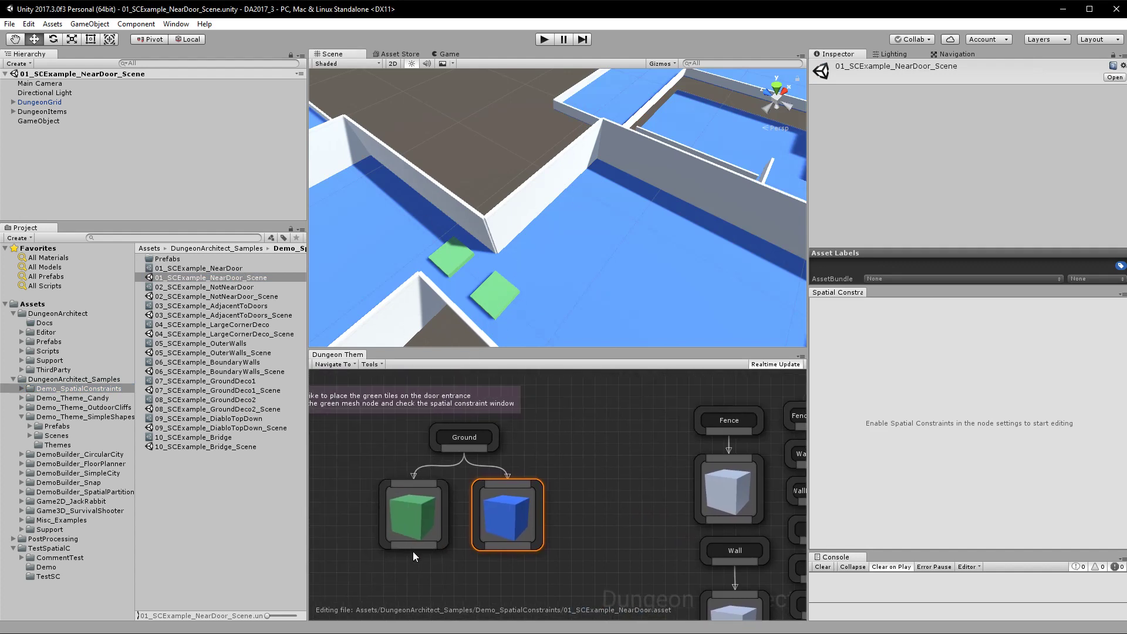
# Step: Examine the green mesh node's spatial constraint and the Door marker rule on its edge node
pyautogui.click(429, 510)
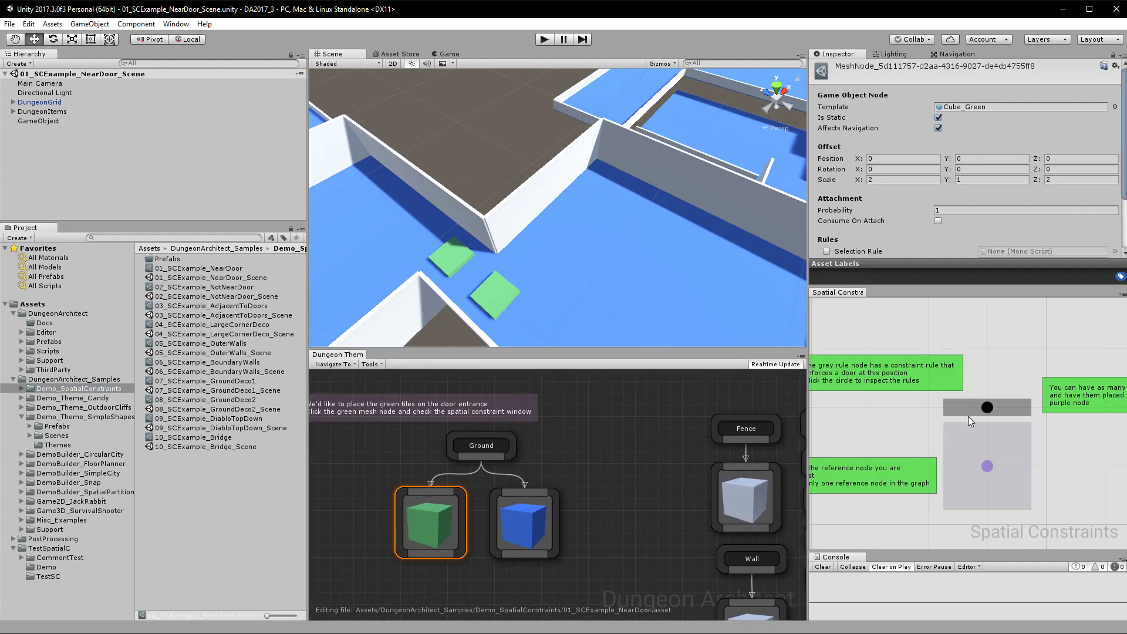
pyautogui.moveTo(930, 433); pyautogui.dragTo(959, 423, button='middle')
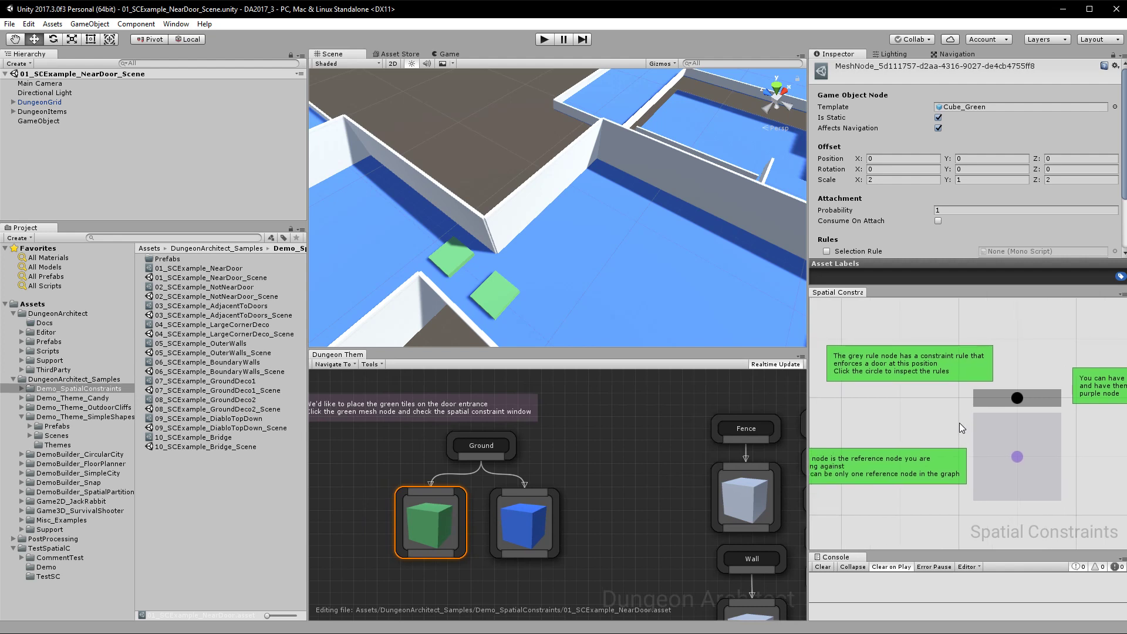
pyautogui.click(1030, 399)
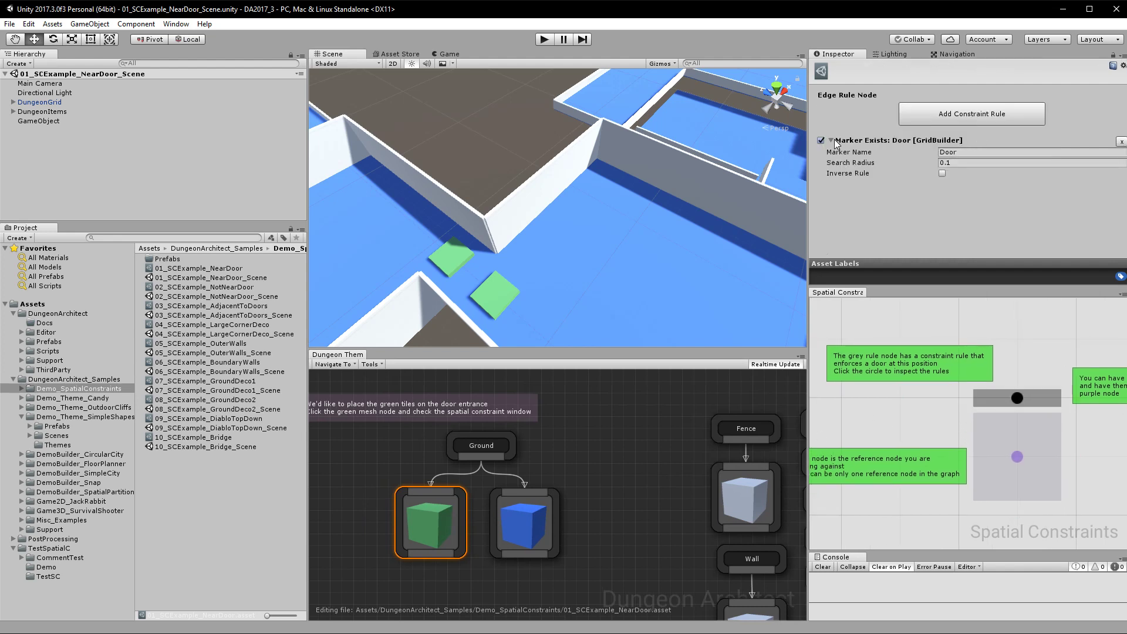
pyautogui.click(949, 154)
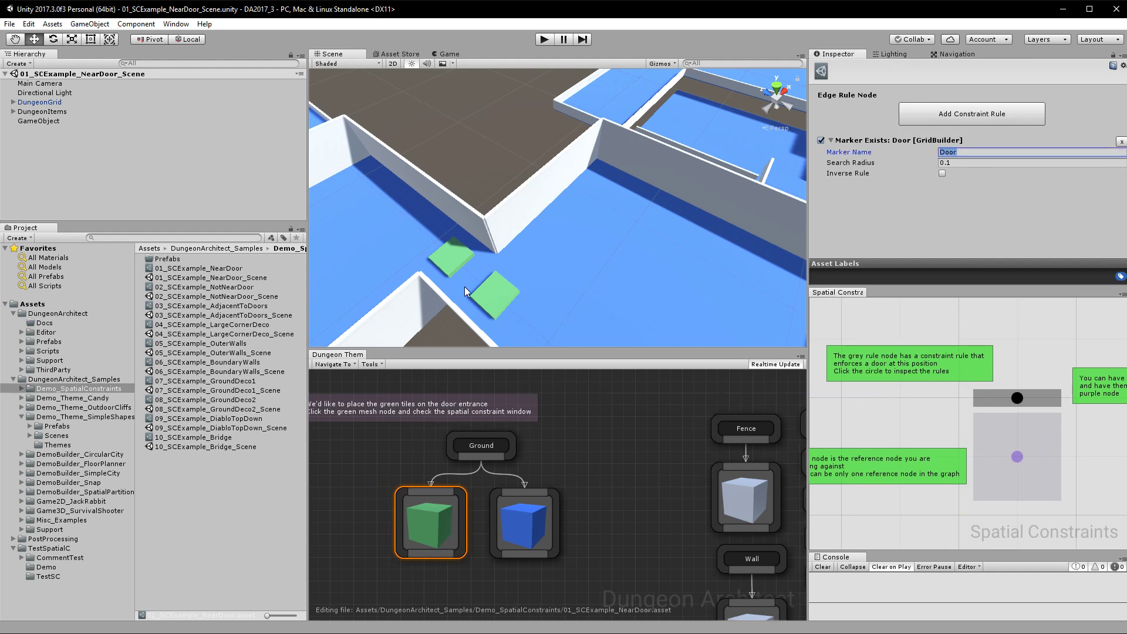
pyautogui.moveTo(598, 472); pyautogui.dragTo(604, 467, button='middle')
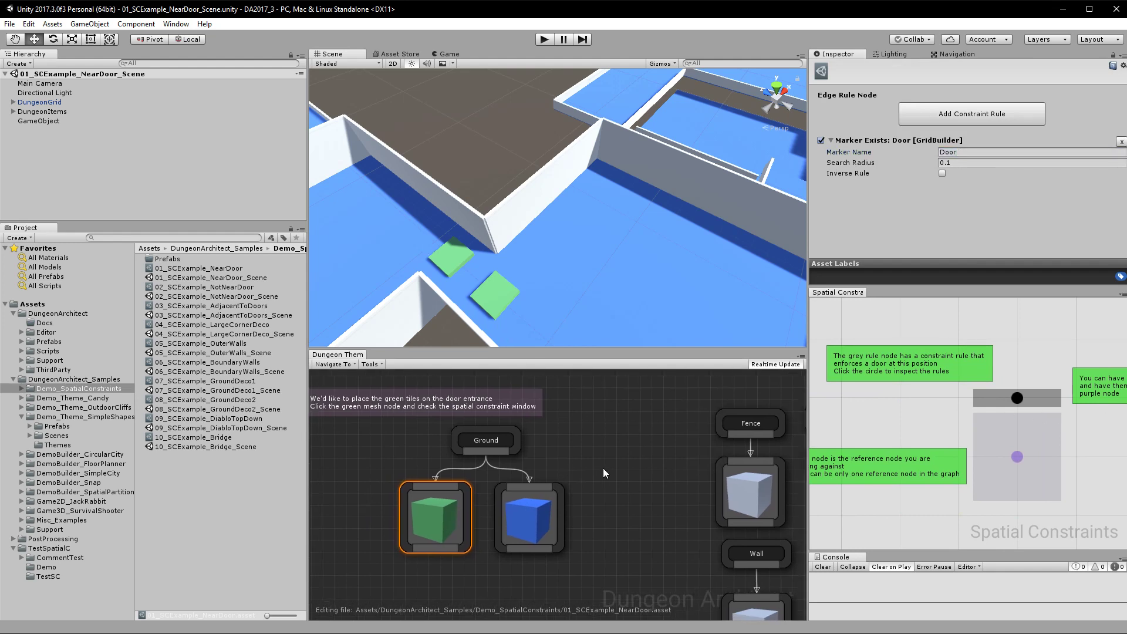
# Step: Open the sample theme 02_SCExample_NotNearDoor and its scene 02_SCExample_NotNearDoor_Scene
pyautogui.doubleClick(244, 286)
pyautogui.click(244, 297)
pyautogui.doubleClick(244, 296)
pyautogui.keyDown('alt'); pyautogui.moveTo(625, 236); pyautogui.dragTo(627, 215); pyautogui.keyUp('alt')
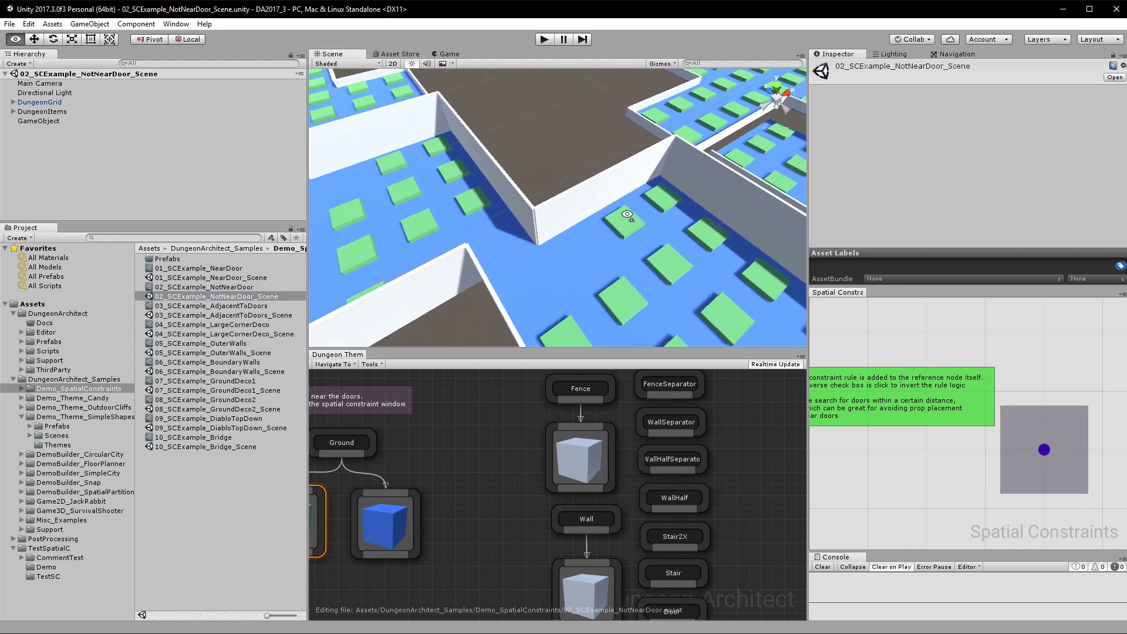
# Step: Examine the green mesh node's centre tile rule, including its marker name and search radius
pyautogui.moveTo(408, 510); pyautogui.dragTo(526, 481, button='right')
pyautogui.click(388, 490)
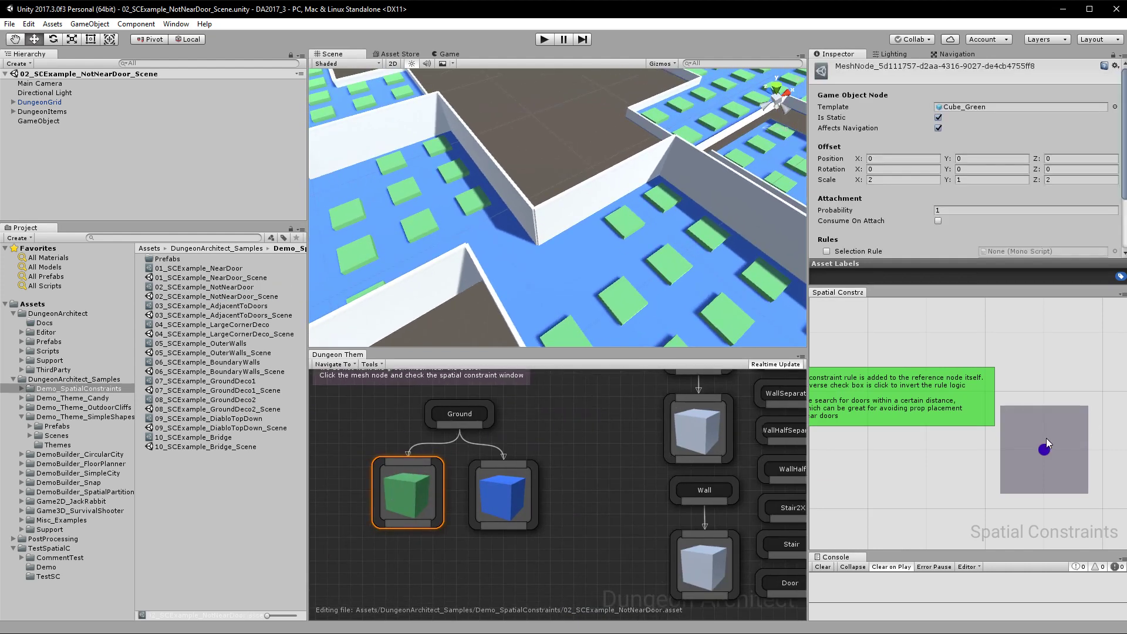
pyautogui.moveTo(1047, 448); pyautogui.dragTo(1008, 466, button='right')
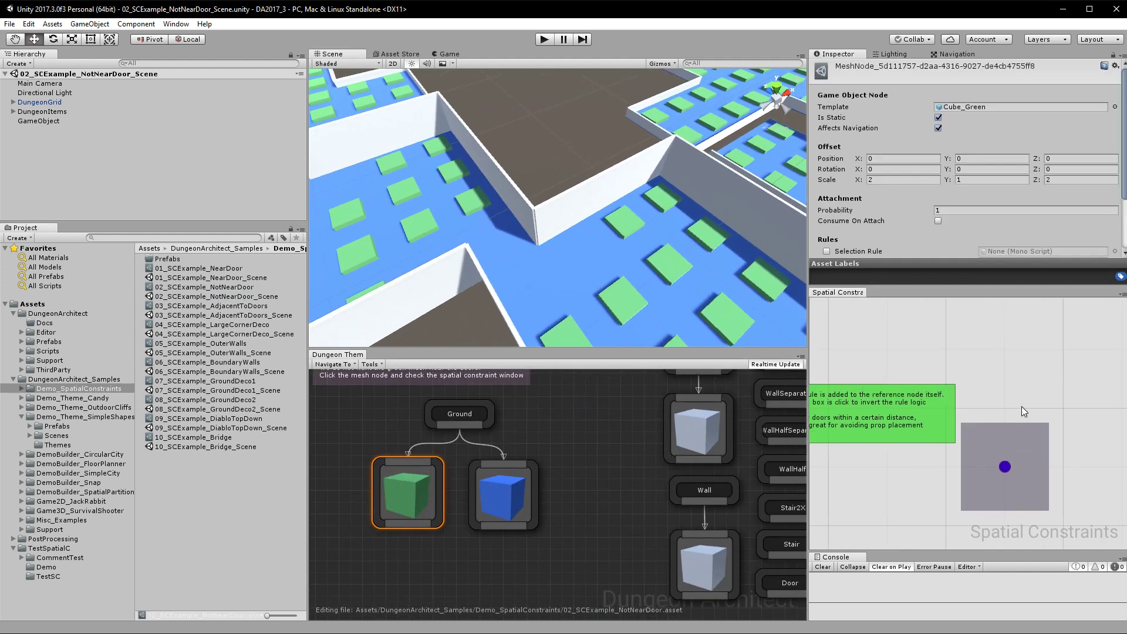
pyautogui.click(1006, 468)
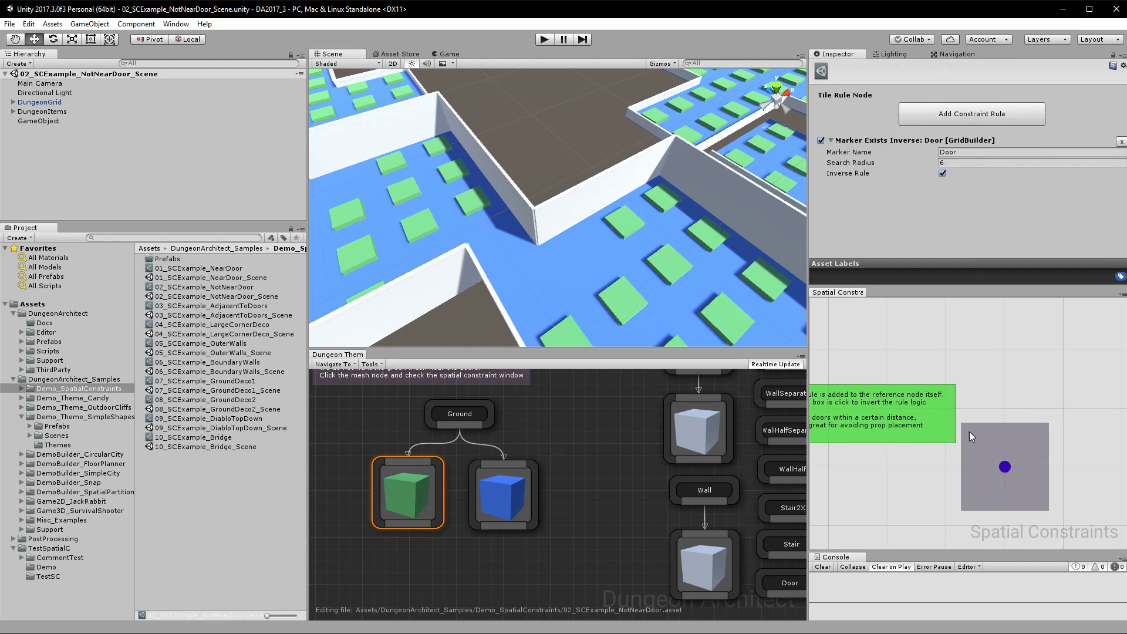
pyautogui.click(961, 152)
pyautogui.click(943, 163)
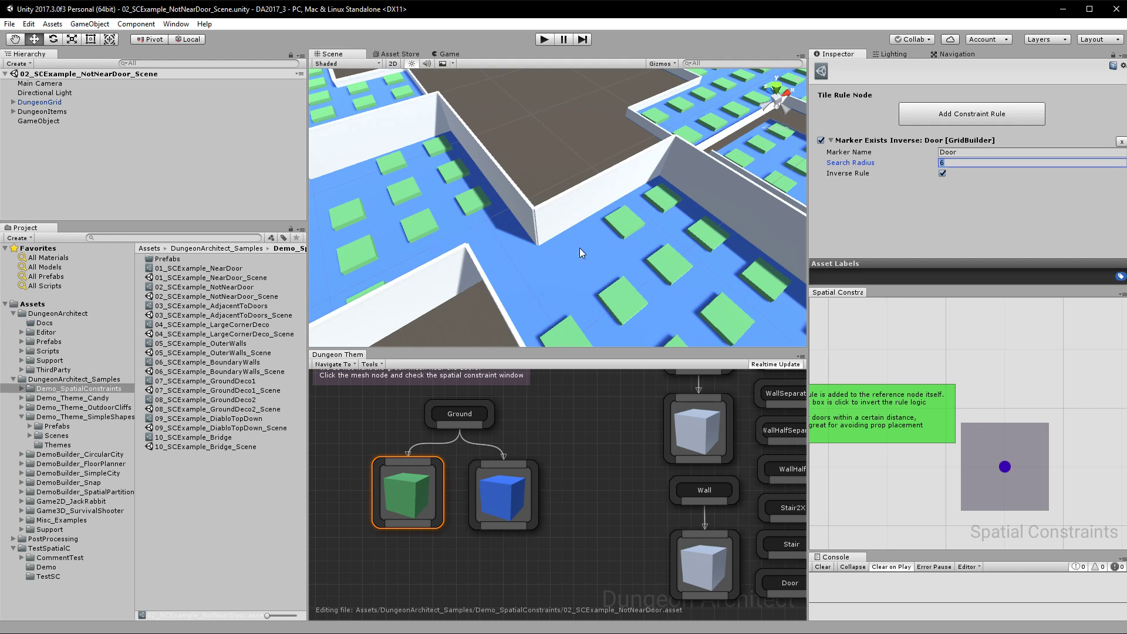
# Step: Try the centre tile's Door rule with Inverse Rule disabled twice, and re-enable Inverse Rule each time
pyautogui.click(942, 173)
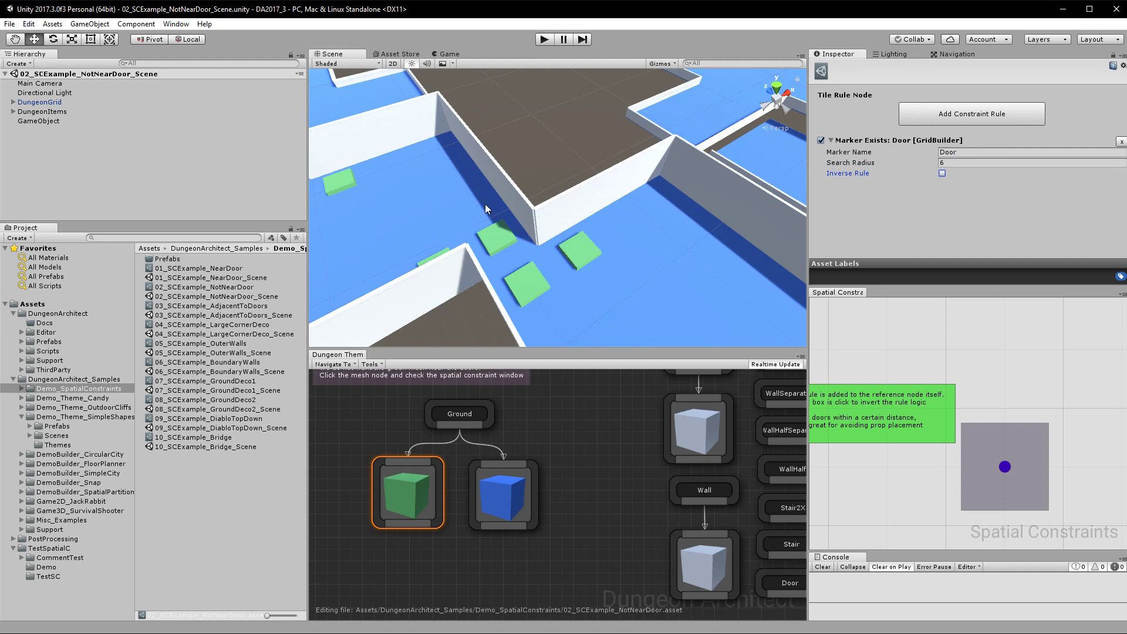
pyautogui.click(942, 173)
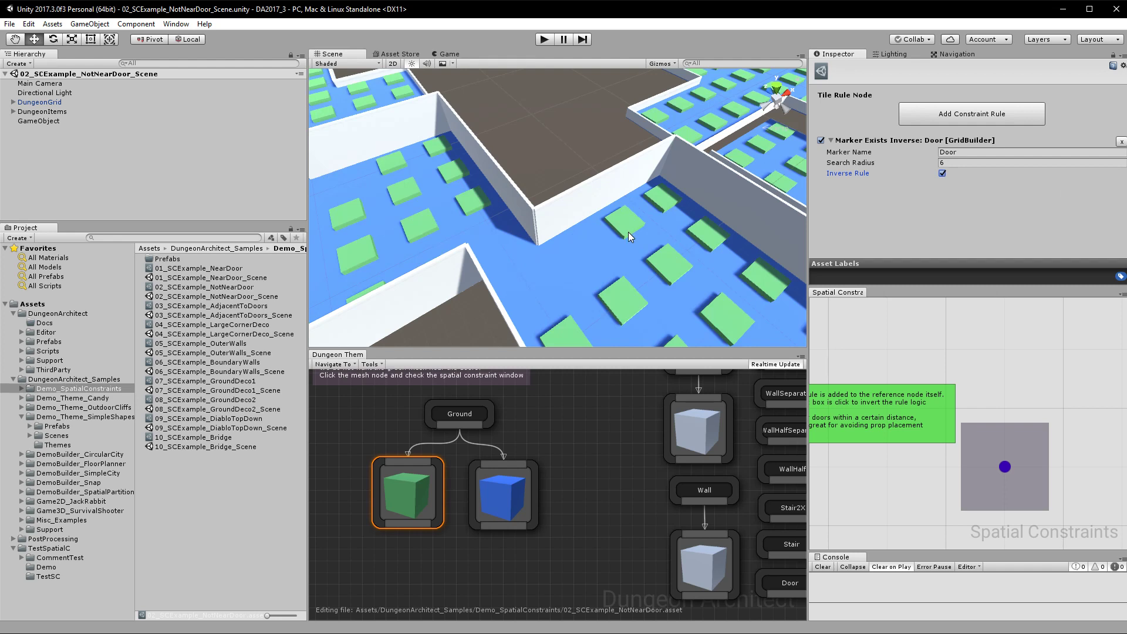
pyautogui.click(942, 172)
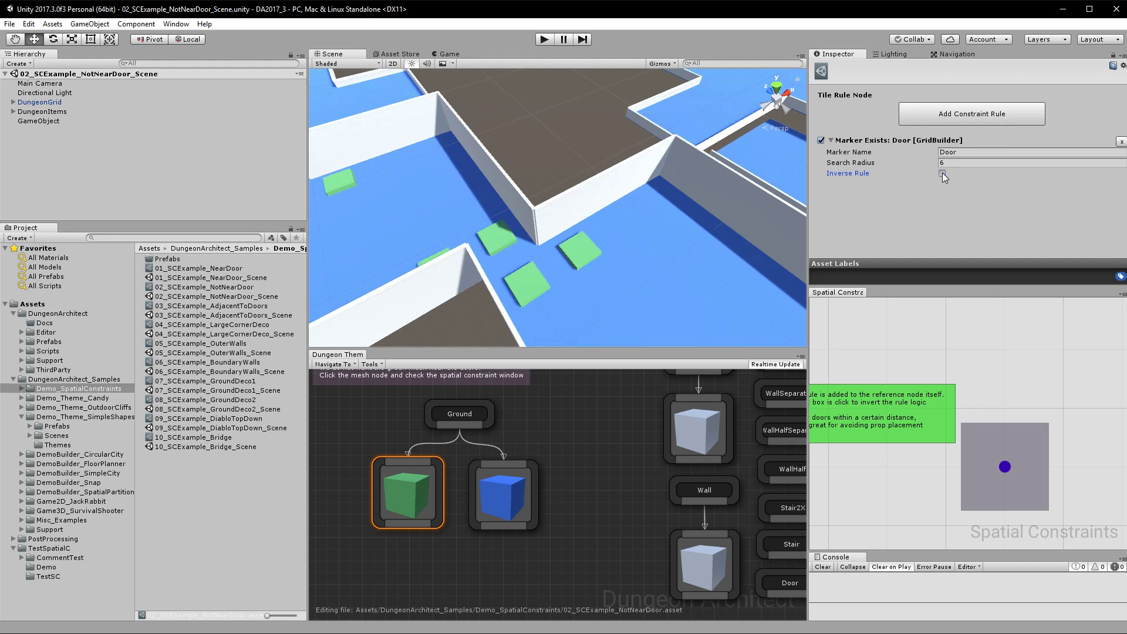
pyautogui.click(942, 172)
pyautogui.moveTo(723, 235)
pyautogui.mouseDown(button='right')
pyautogui.moveTo(679, 221)
pyautogui.moveTo(726, 242)
pyautogui.mouseUp(button='right')
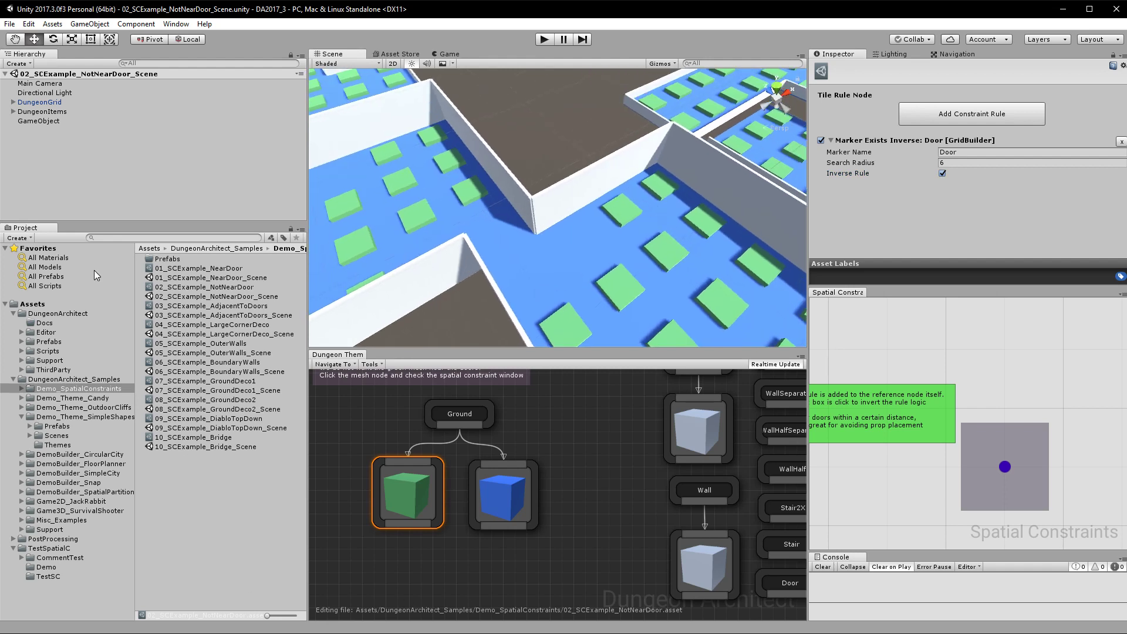
# Step: Open the sample scene 03_SCExample_AdjacentToDoors_Scene and its theme 03_SCExample_AdjacentToDoors
pyautogui.doubleClick(213, 316)
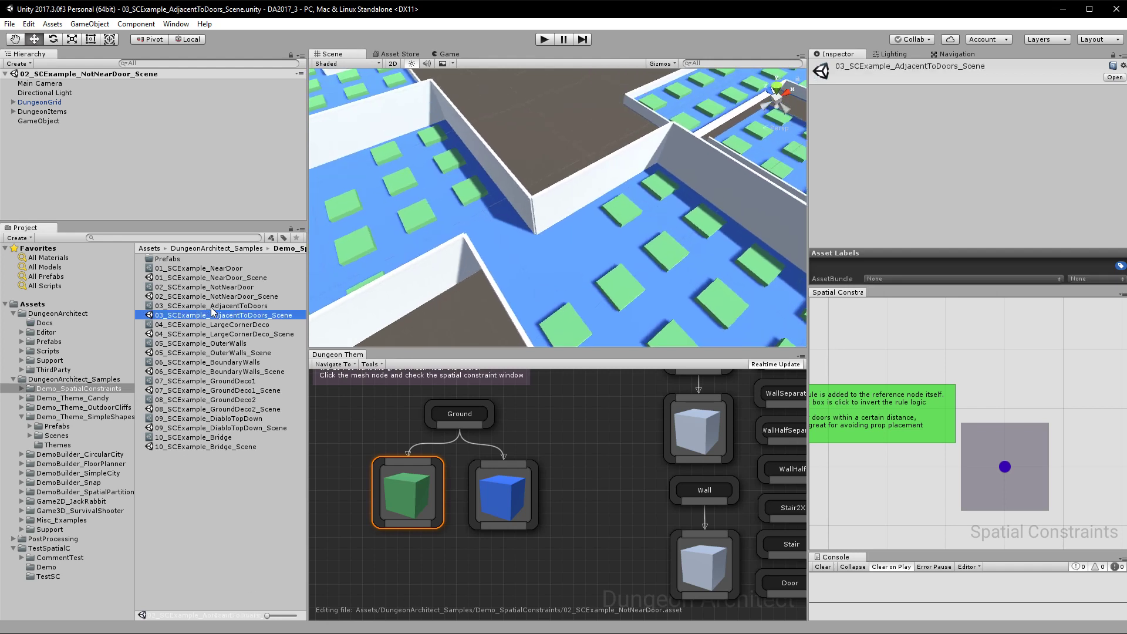
pyautogui.doubleClick(215, 306)
pyautogui.keyDown('alt'); pyautogui.moveTo(364, 252); pyautogui.dragTo(599, 230); pyautogui.keyUp('alt')
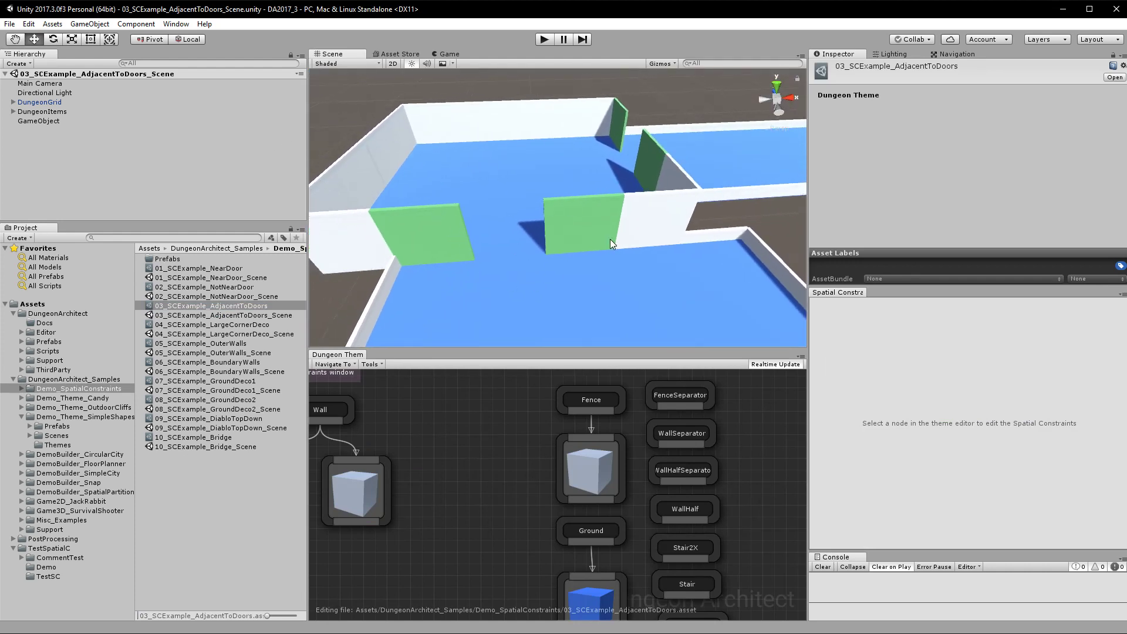
pyautogui.moveTo(439, 487); pyautogui.dragTo(660, 487, button='middle')
pyautogui.moveTo(641, 432); pyautogui.dragTo(604, 503, button='middle')
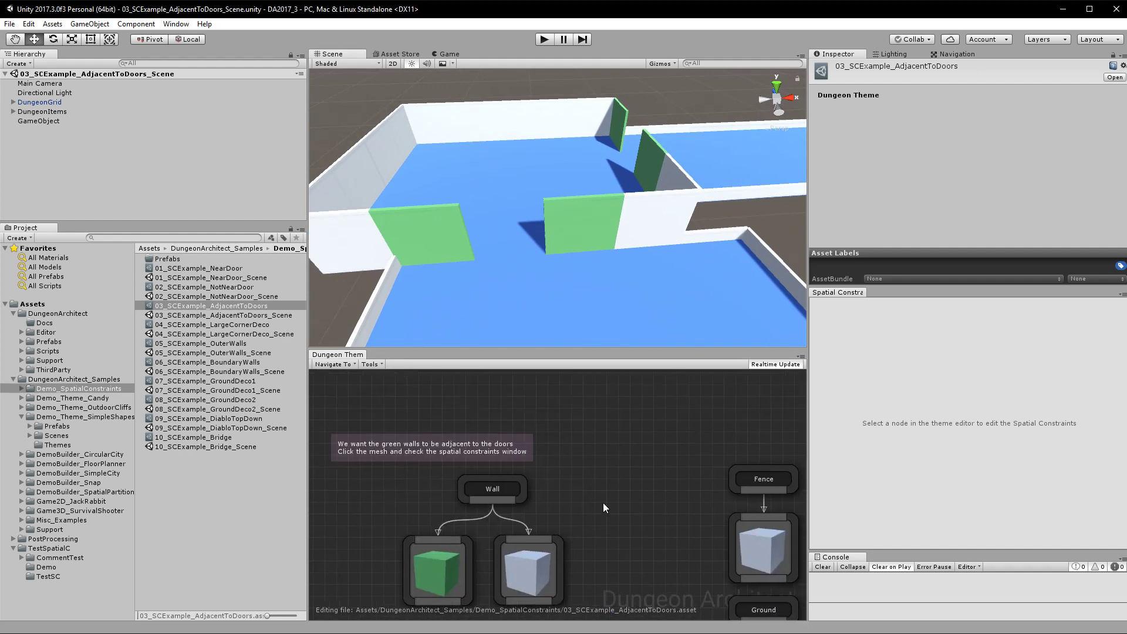
# Step: Examine the green wall mesh node's spatial constraint settings, its reference edge node and the Door marker rule on the adjacent edge node
pyautogui.click(432, 564)
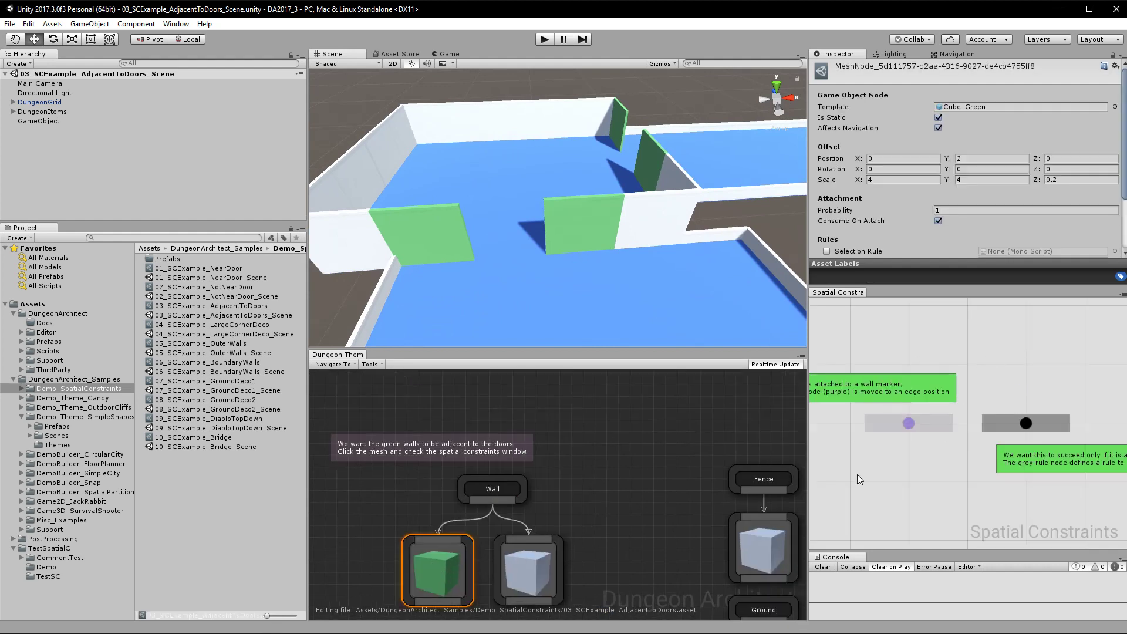
pyautogui.scroll(-3, 944, 252)
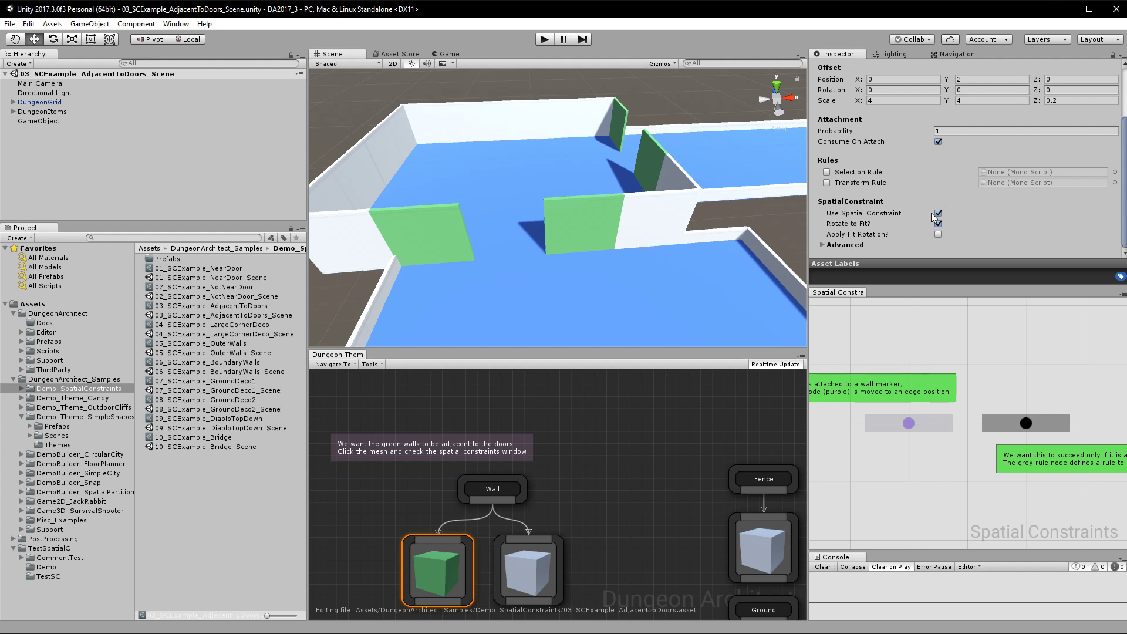
pyautogui.moveTo(896, 449); pyautogui.dragTo(952, 443, button='middle')
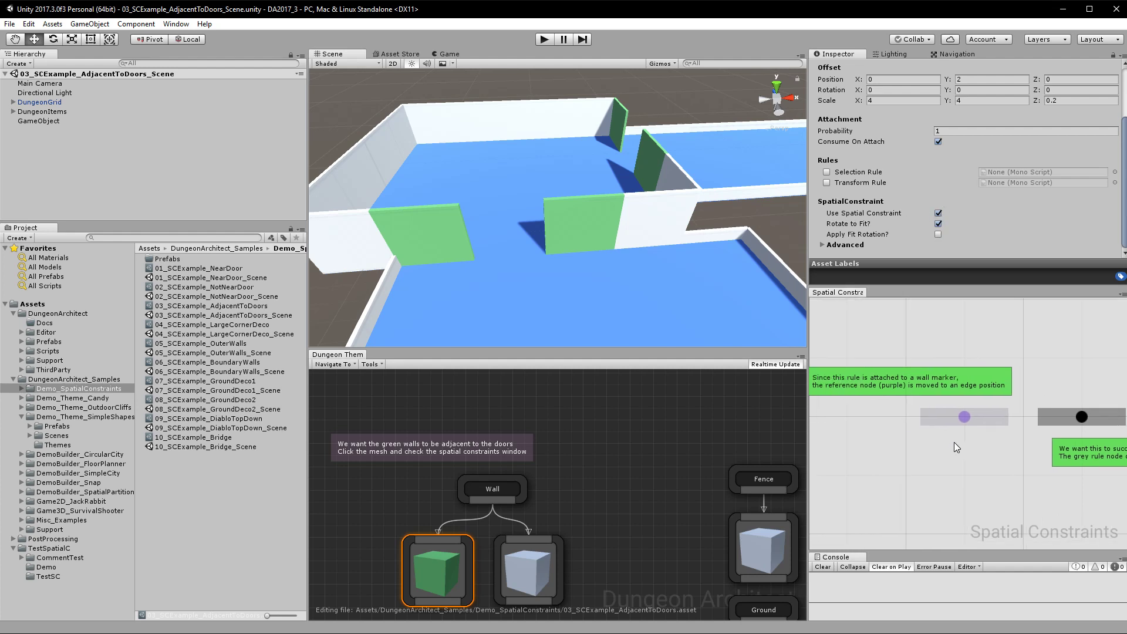
pyautogui.moveTo(966, 419)
pyautogui.mouseDown()
pyautogui.moveTo(966, 487)
pyautogui.moveTo(976, 429)
pyautogui.mouseUp()
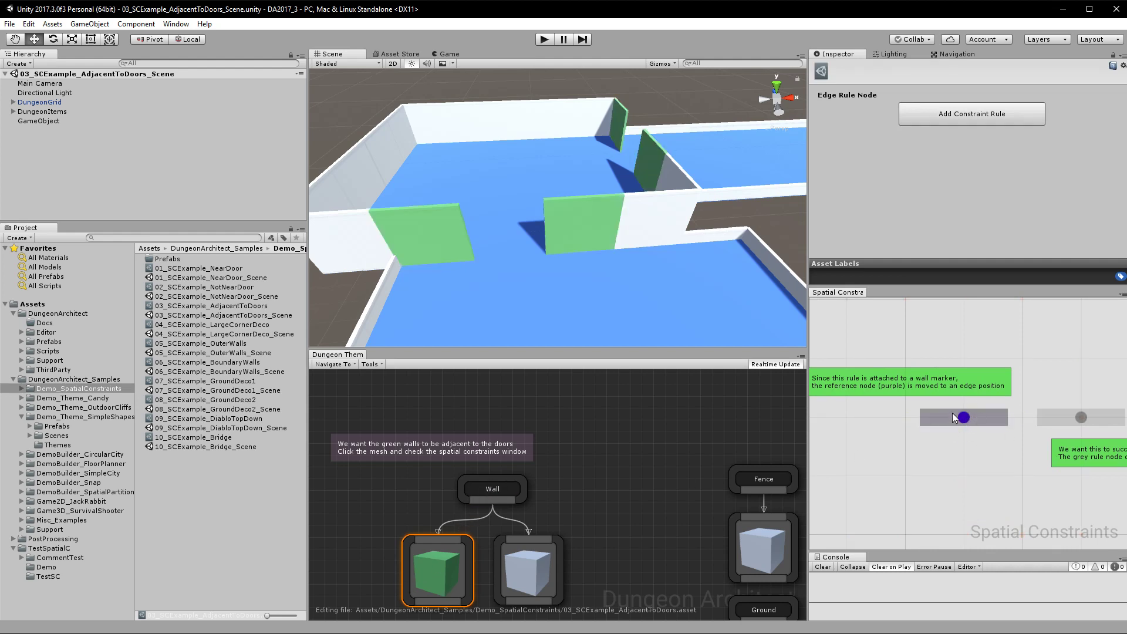
pyautogui.moveTo(976, 419); pyautogui.dragTo(917, 431, button='right')
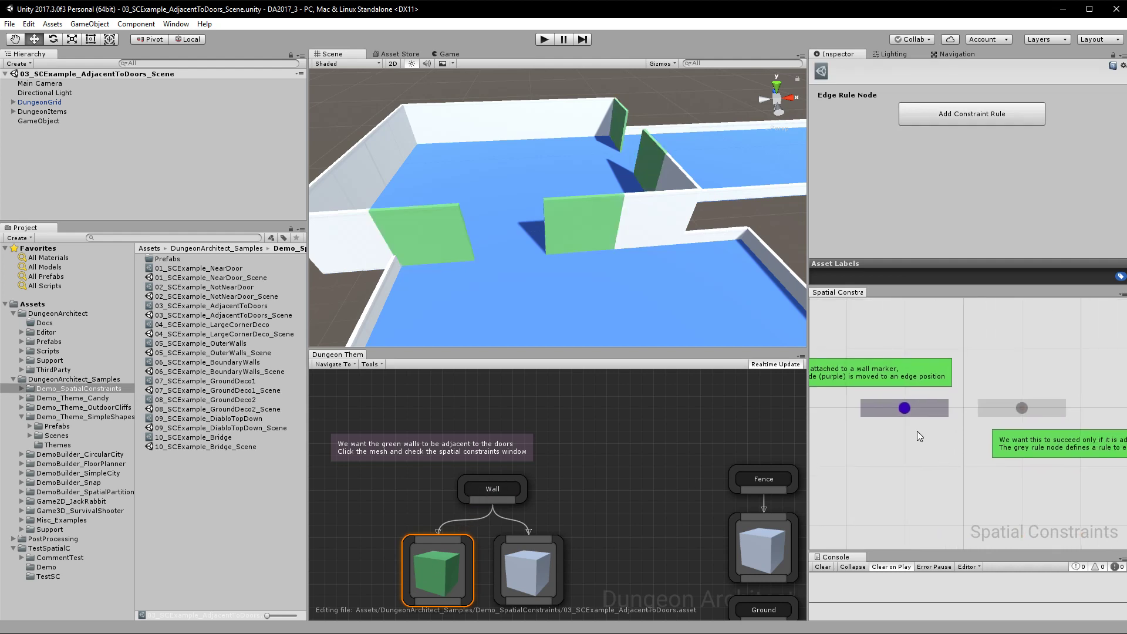
pyautogui.click(1023, 407)
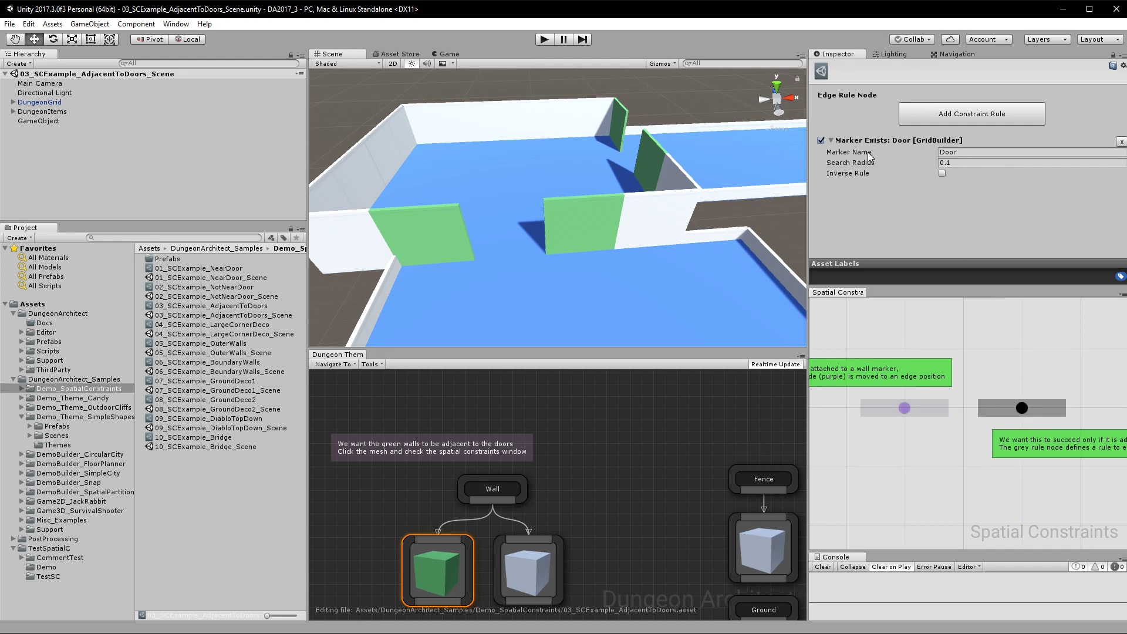
pyautogui.click(967, 151)
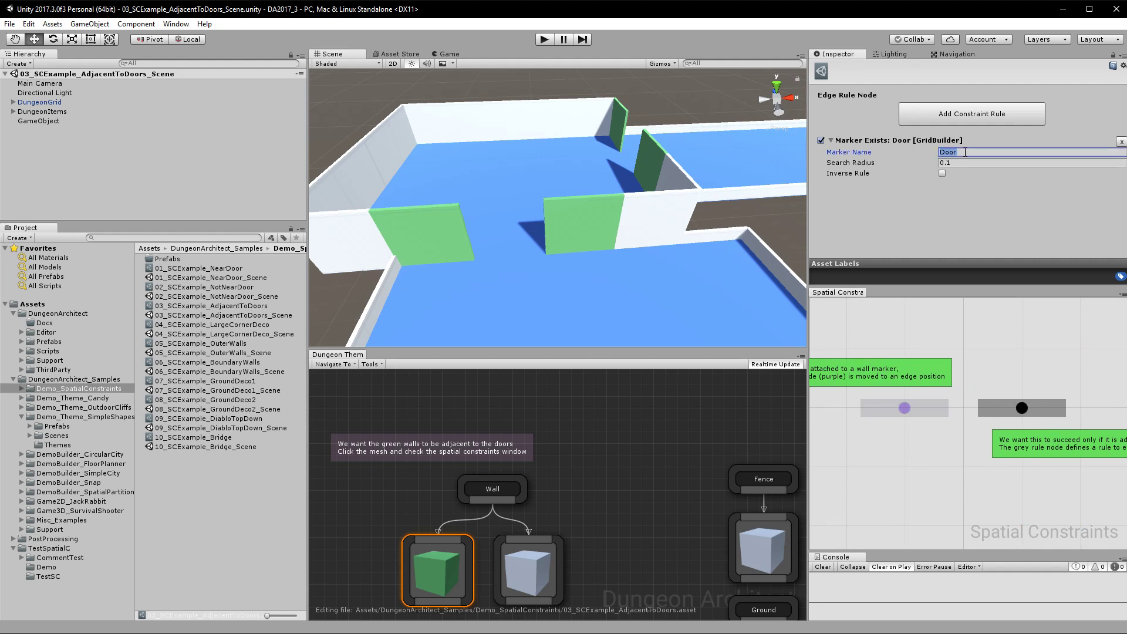
# Step: Compare a white wall and a green wall beside the door with the white and green mesh nodes under the Wall marker
pyautogui.click(343, 248)
pyautogui.moveTo(362, 251); pyautogui.dragTo(316, 228, button='right')
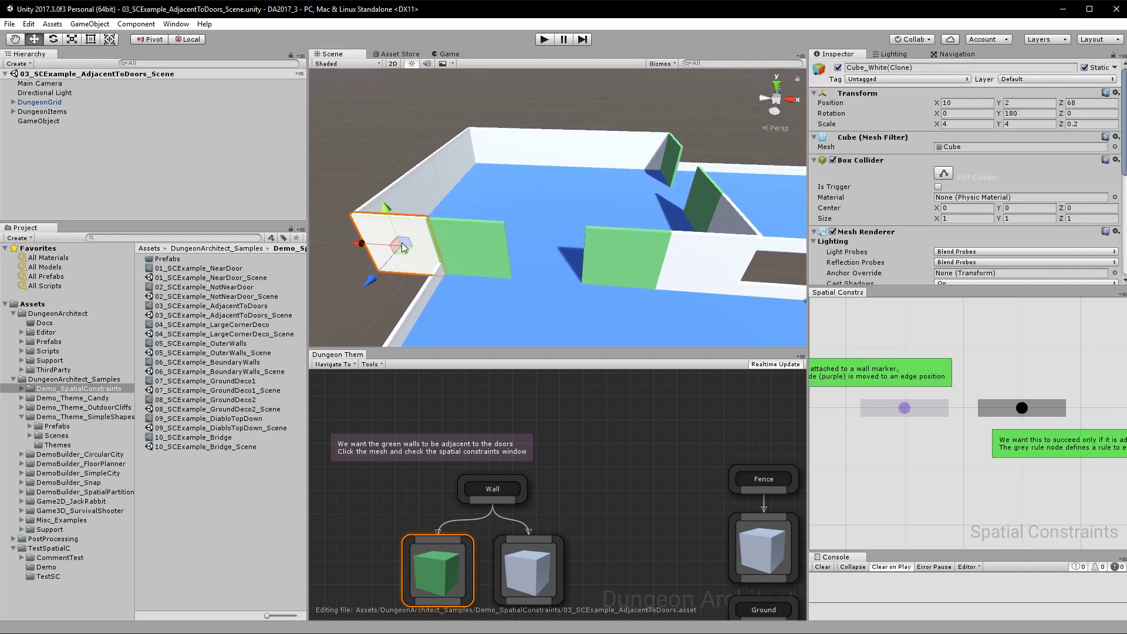
pyautogui.click(539, 575)
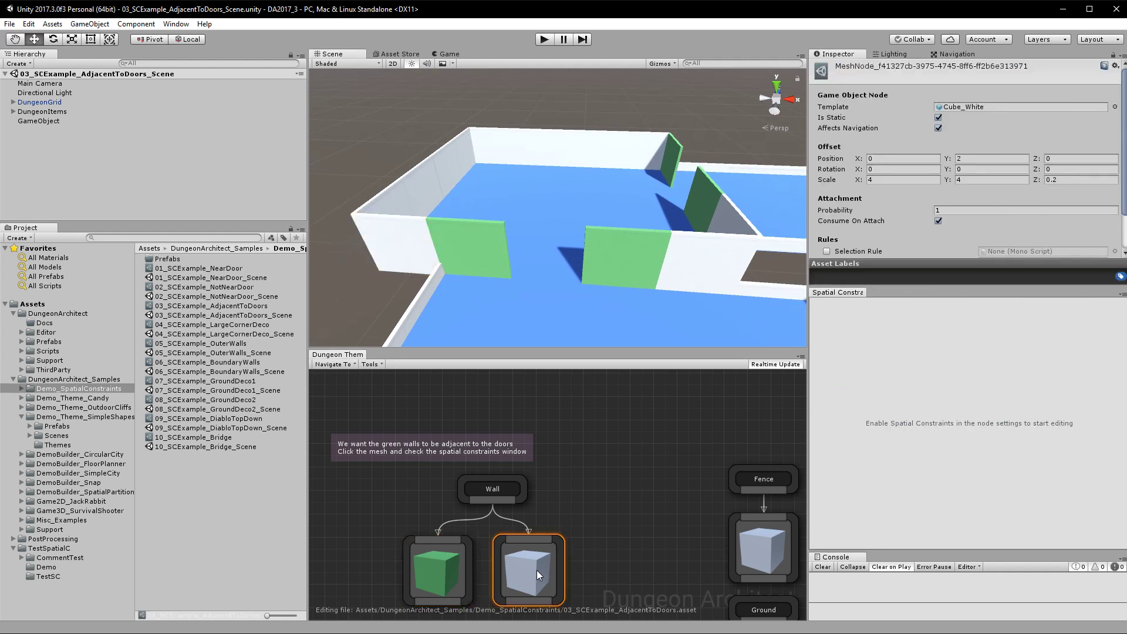
pyautogui.click(479, 250)
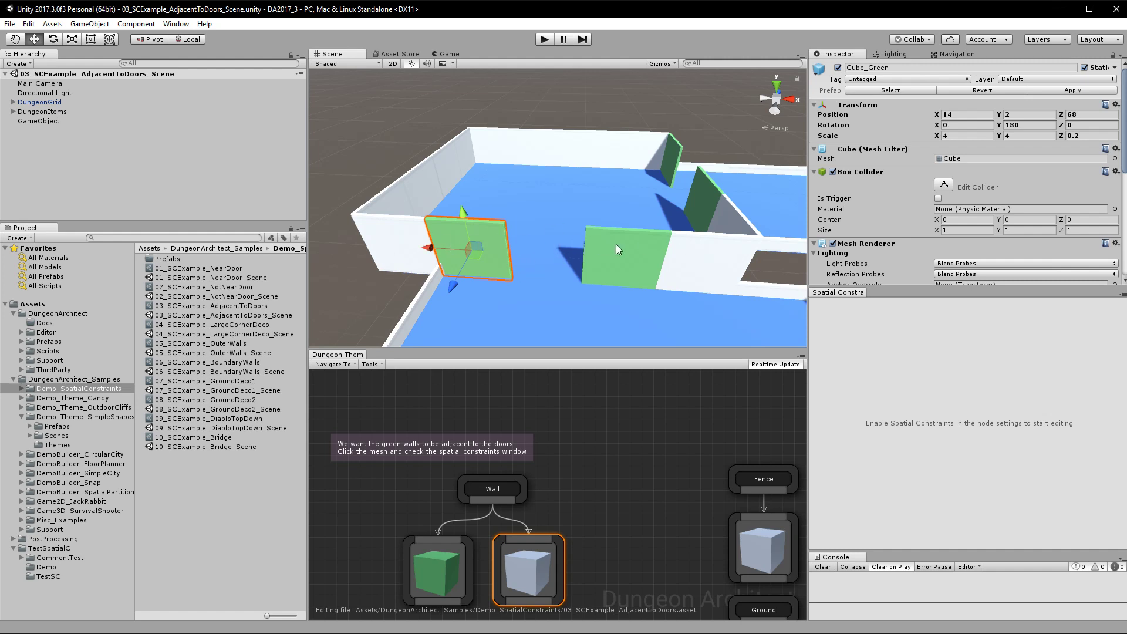
pyautogui.click(449, 573)
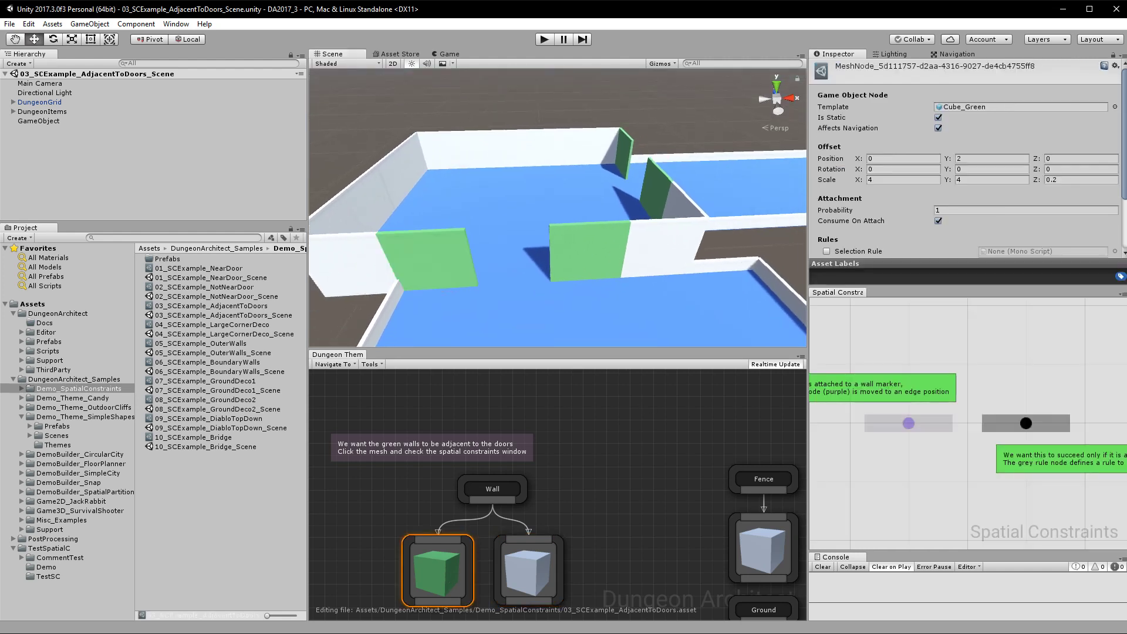
# Step: Open the sample theme 04_SCExample_LargeCornerDeco and its scene 04_SCExample_LargeCornerDeco_Scene
pyautogui.doubleClick(238, 326)
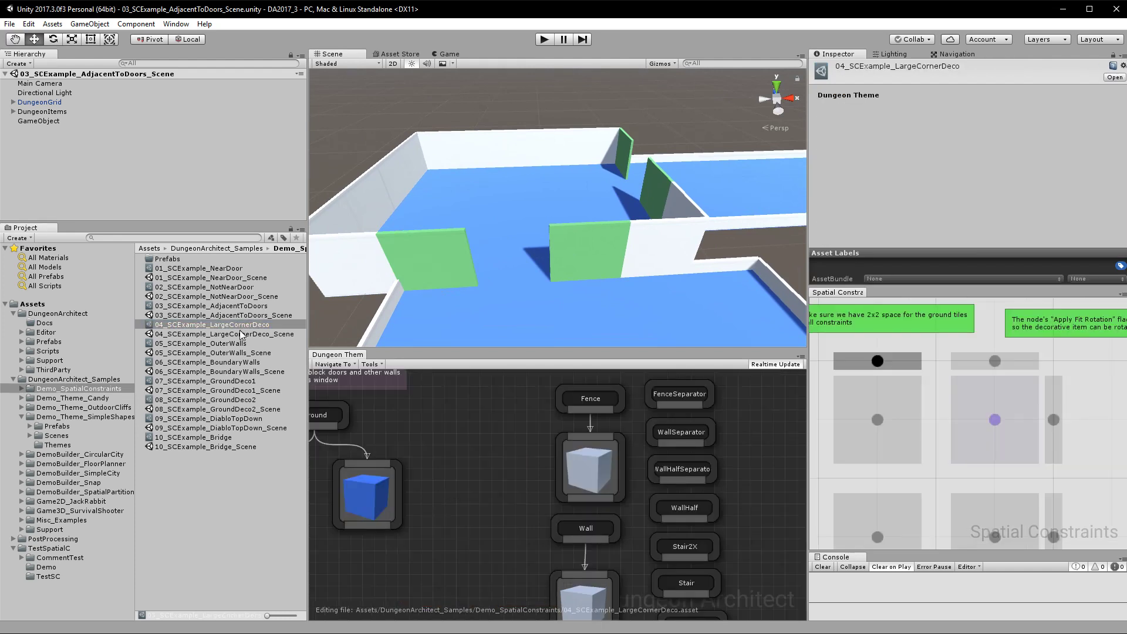
pyautogui.doubleClick(242, 337)
pyautogui.moveTo(504, 284); pyautogui.dragTo(852, 317, button='right')
pyautogui.moveTo(512, 461); pyautogui.dragTo(797, 492, button='middle')
# Step: Select the green mesh node under the Ground marker and inspect the green corner blocks in the dungeon
pyautogui.click(545, 523)
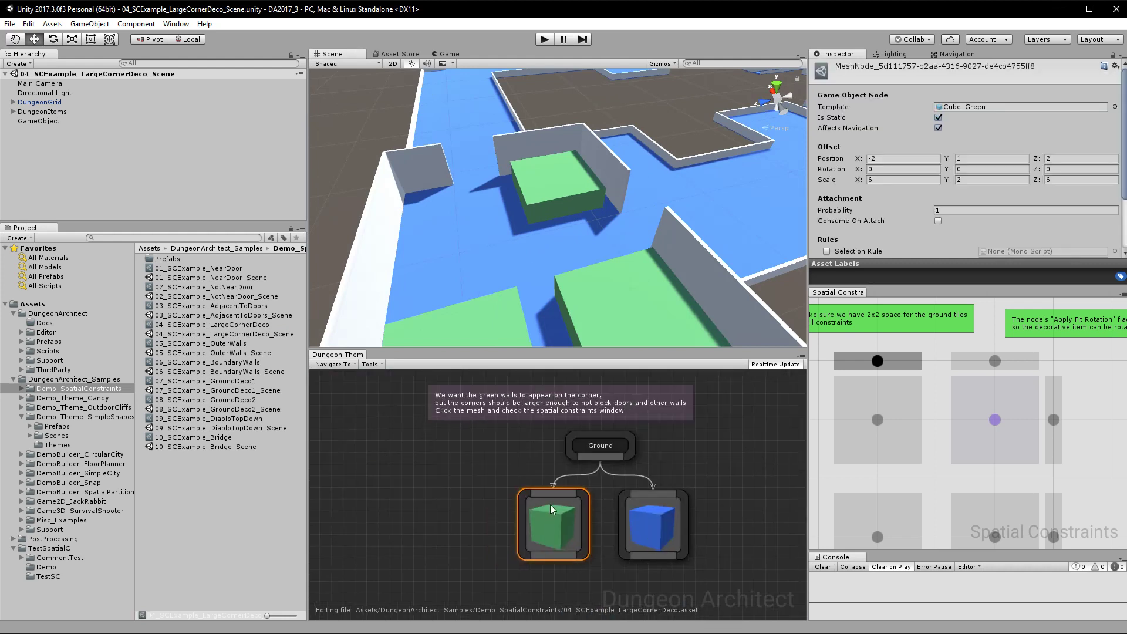
pyautogui.keyDown('alt'); pyautogui.moveTo(615, 248); pyautogui.dragTo(919, 234); pyautogui.keyUp('alt')
pyautogui.press('s')
pyautogui.press('a')
pyautogui.moveTo(919, 234); pyautogui.dragTo(912, 234, button='right')
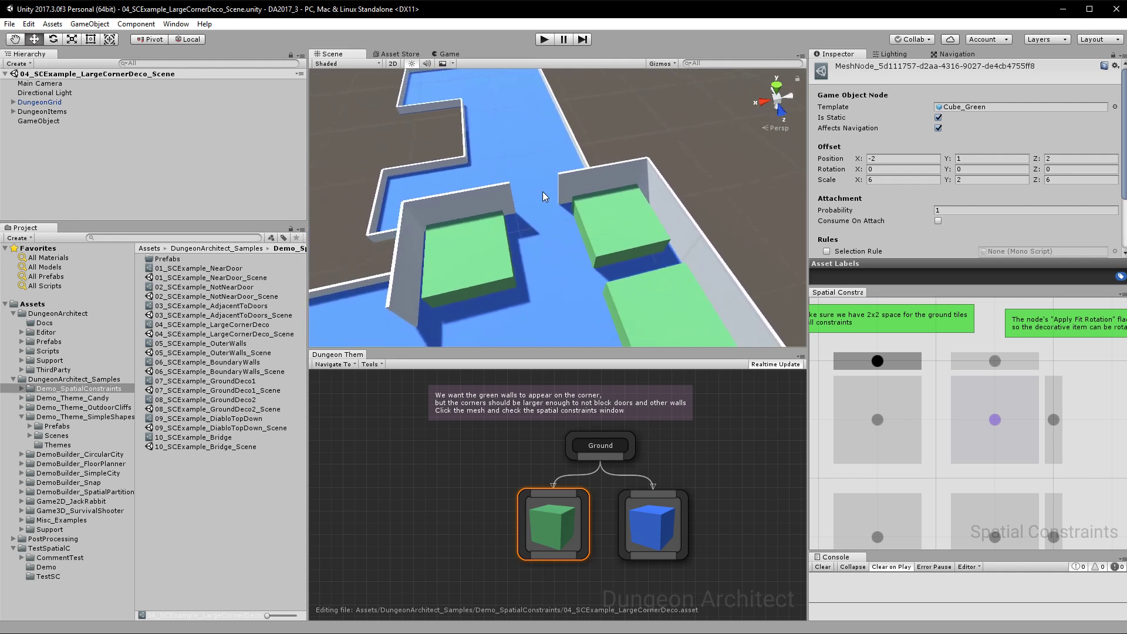
pyautogui.moveTo(707, 479); pyautogui.dragTo(643, 481, button='right')
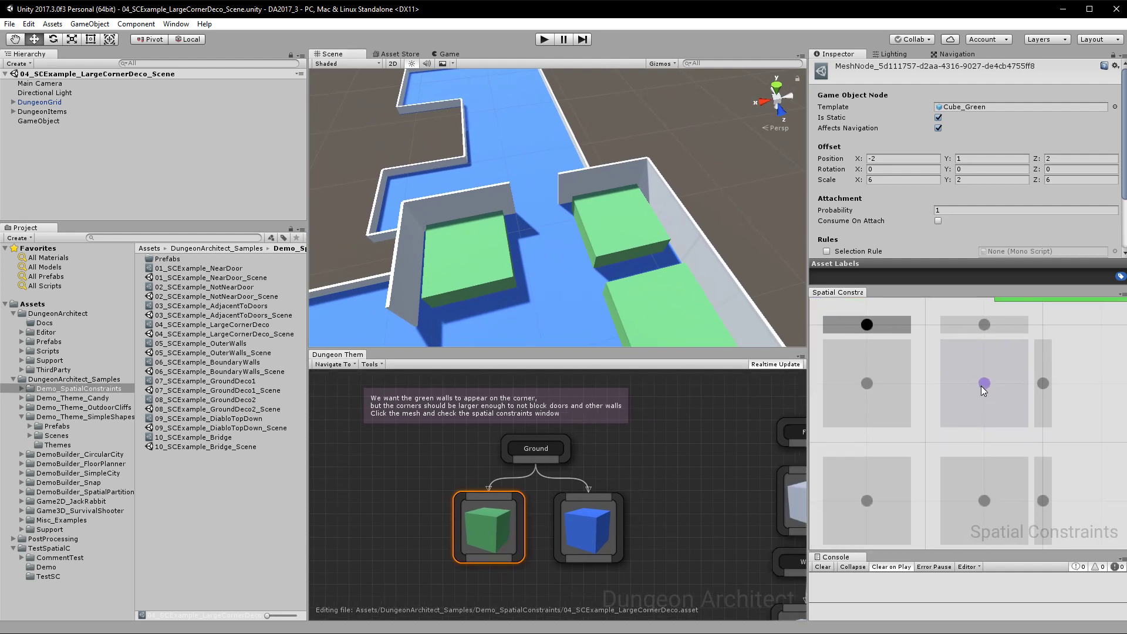
# Step: Examine the reference tile and the Ground marker rules on the other tiles of the green node's 2x2 constraint
pyautogui.click(985, 385)
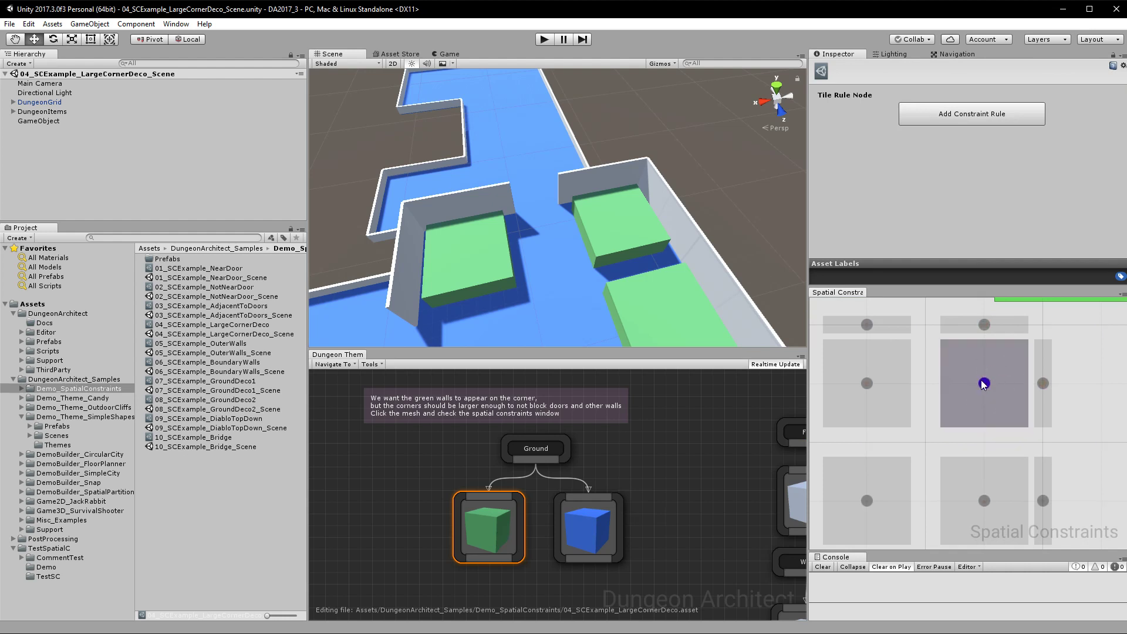
pyautogui.click(869, 388)
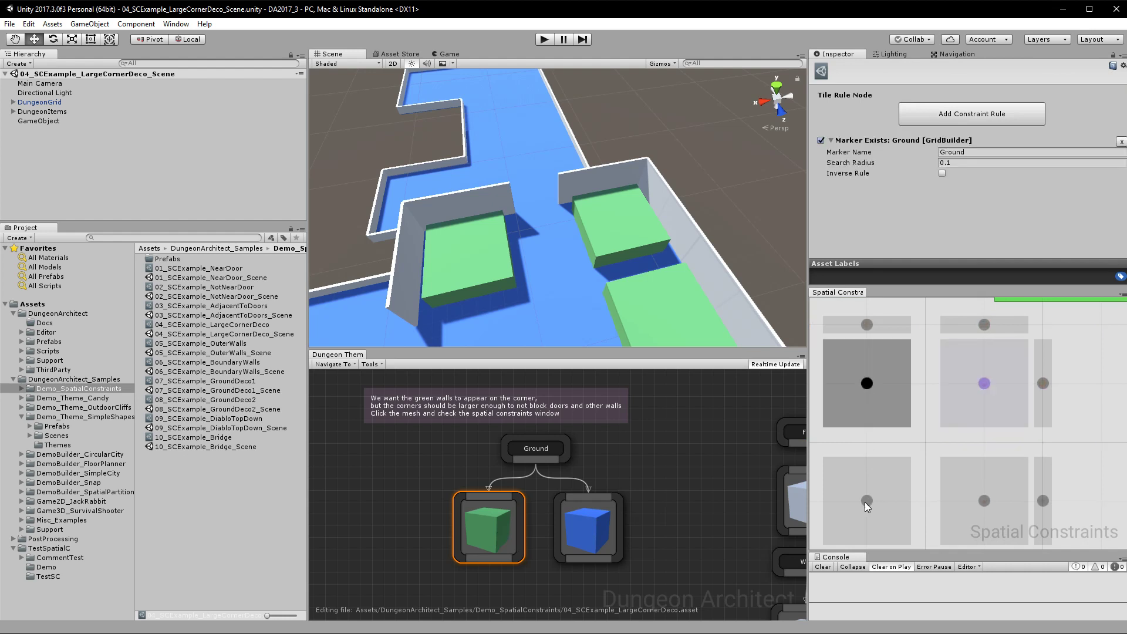
pyautogui.click(861, 505)
pyautogui.click(985, 503)
pyautogui.click(862, 502)
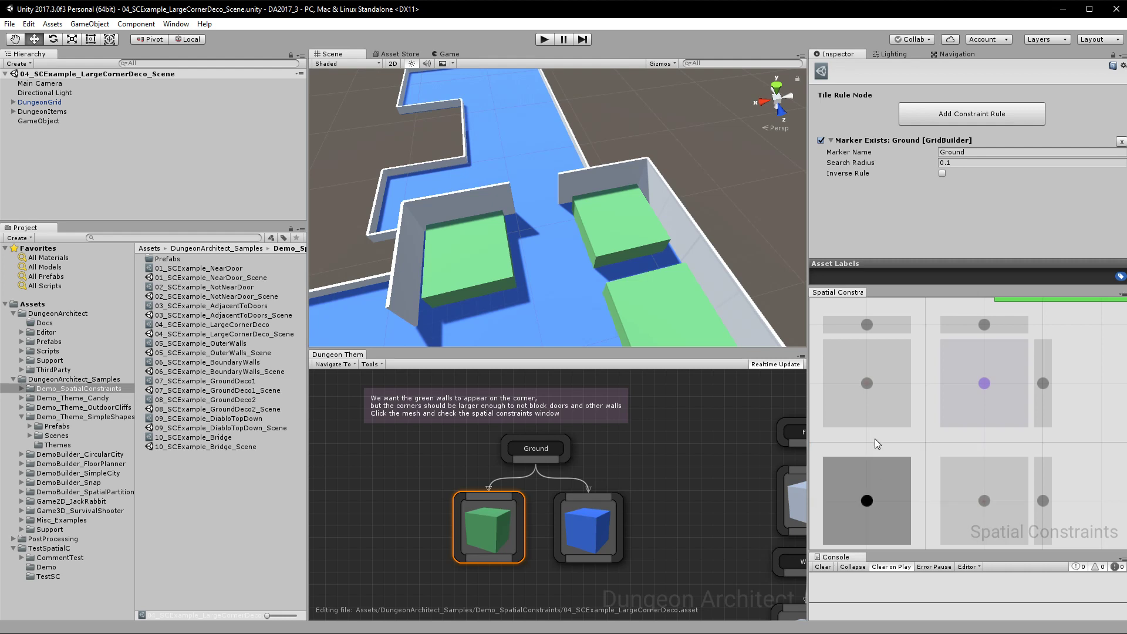
pyautogui.click(863, 383)
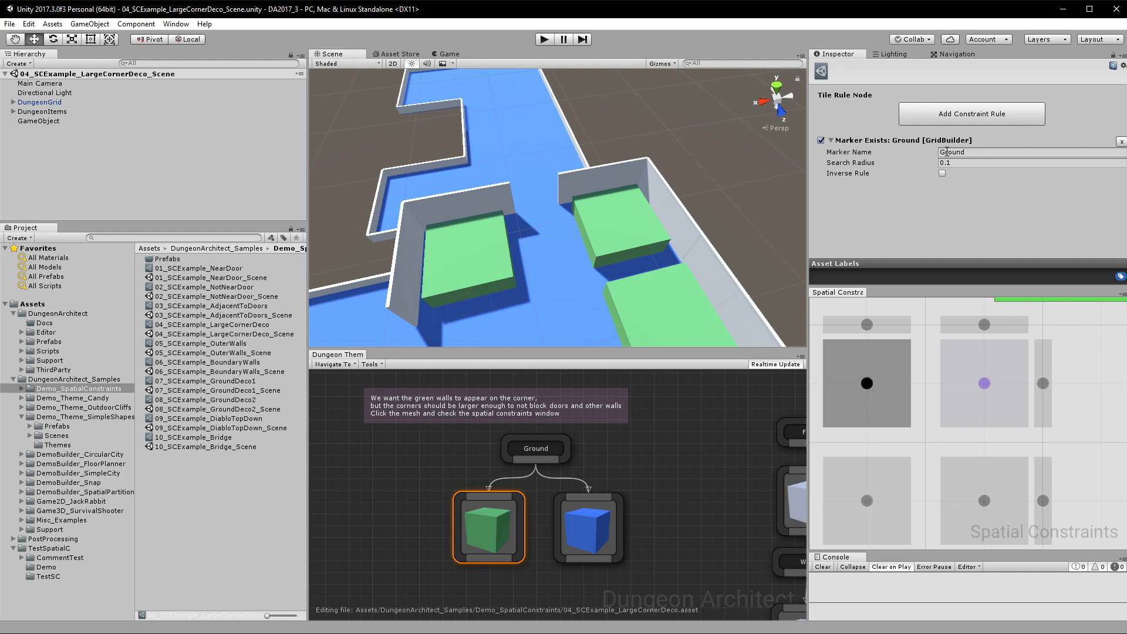
pyautogui.click(963, 153)
pyautogui.click(863, 503)
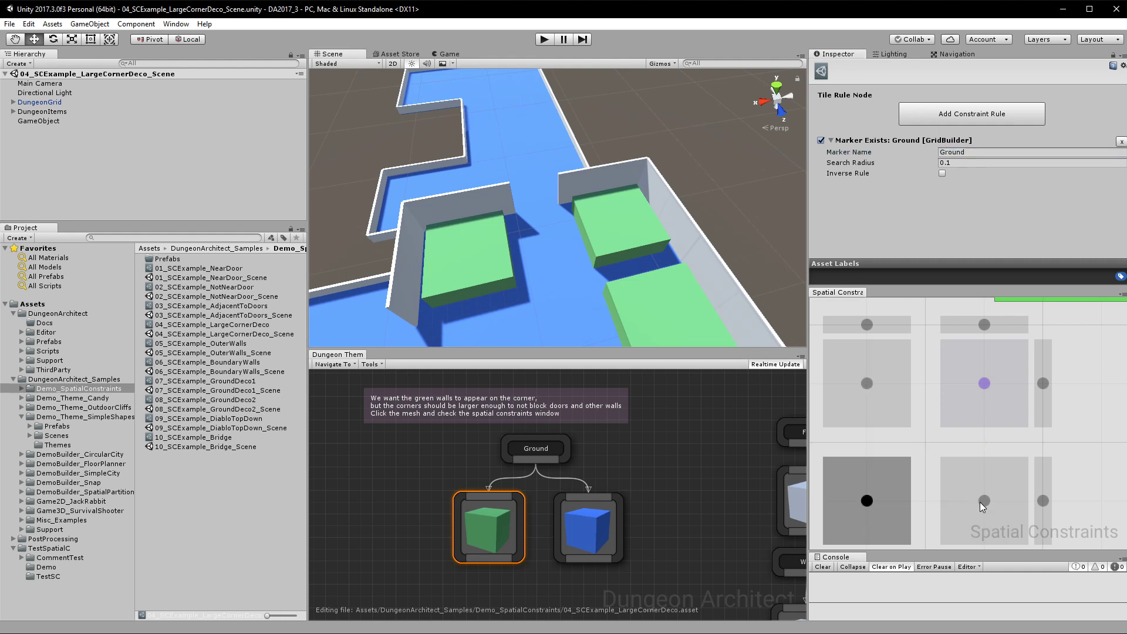
pyautogui.click(981, 501)
# Step: Examine the marker rules on the four edge nodes bordering the green node's 2x2 tile constraint
pyautogui.click(1039, 504)
pyautogui.click(1041, 383)
pyautogui.click(969, 322)
pyautogui.click(866, 325)
pyautogui.click(928, 154)
# Step: Inspect the walled room corners in the scene for where the large green blocks are placed relative to the door openings
pyautogui.moveTo(607, 177)
pyautogui.keyDown('alt'); pyautogui.mouseDown()
pyautogui.moveTo(672, 229)
pyautogui.moveTo(616, 222)
pyautogui.mouseUp(); pyautogui.keyUp('alt')
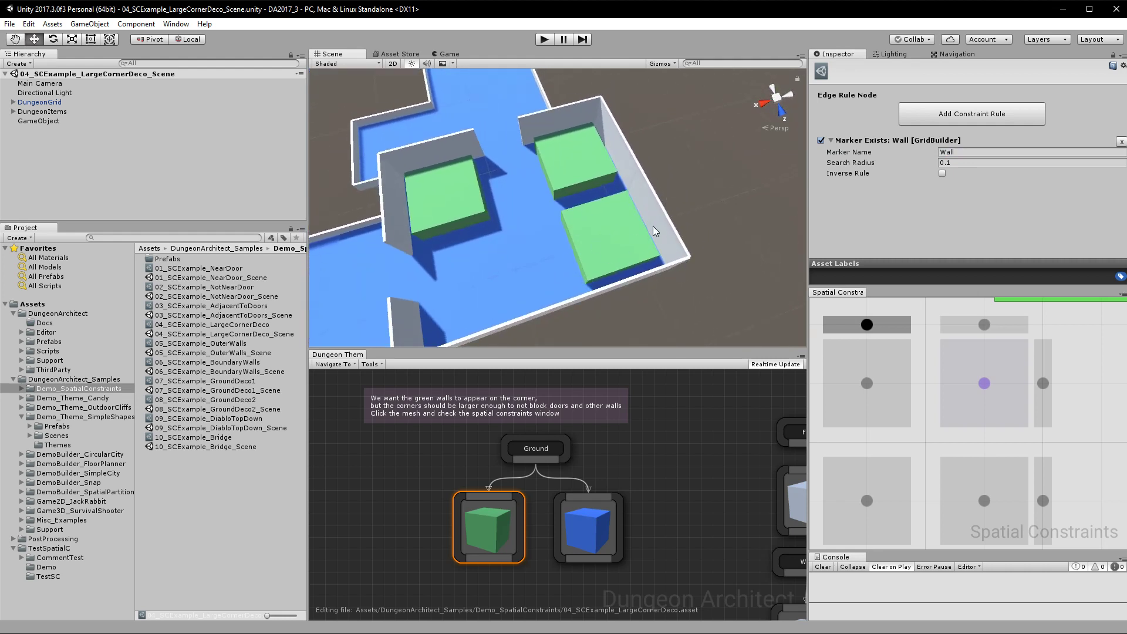
pyautogui.keyDown('alt'); pyautogui.moveTo(662, 249); pyautogui.dragTo(620, 230); pyautogui.keyUp('alt')
pyautogui.moveTo(620, 230); pyautogui.dragTo(650, 276, button='right')
pyautogui.press('w')
pyautogui.keyDown('alt'); pyautogui.moveTo(650, 277); pyautogui.dragTo(668, 241); pyautogui.keyUp('alt')
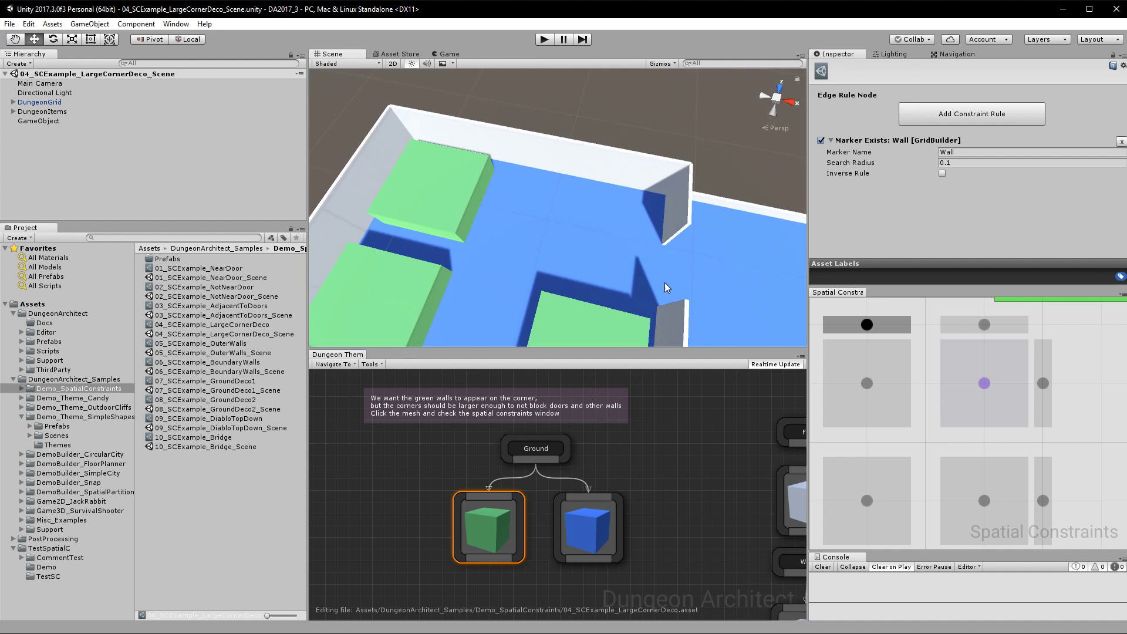
pyautogui.keyDown('alt'); pyautogui.moveTo(670, 271); pyautogui.dragTo(64, 261); pyautogui.keyUp('alt')
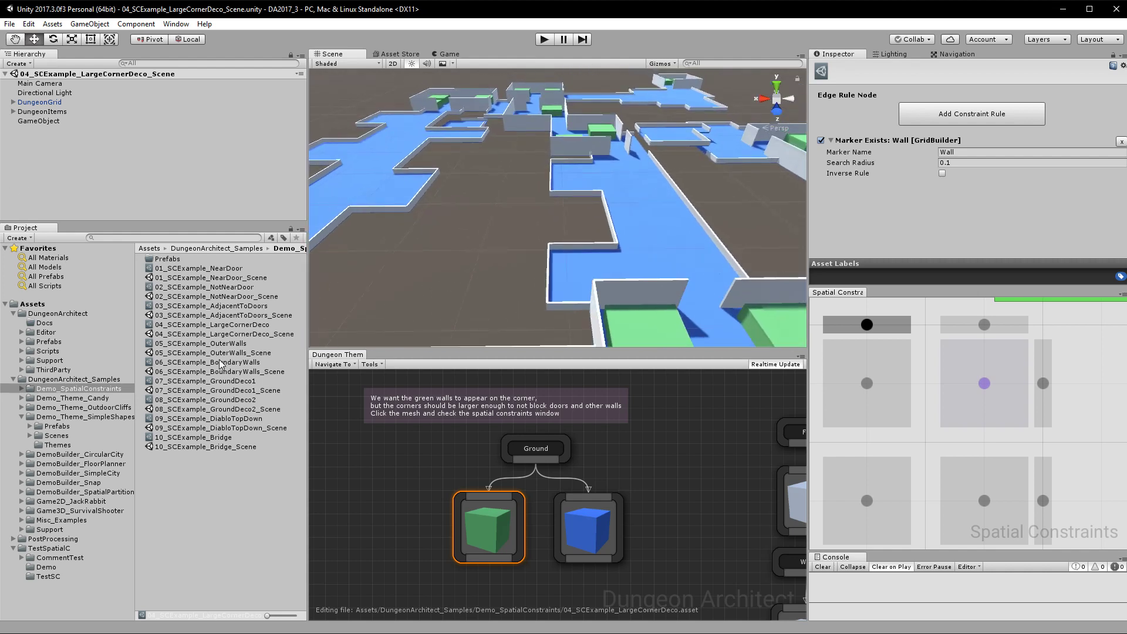
# Step: Open the sample theme 05_SCExample_OuterWalls and its scene 05_SCExample_OuterWalls_Scene
pyautogui.doubleClick(213, 344)
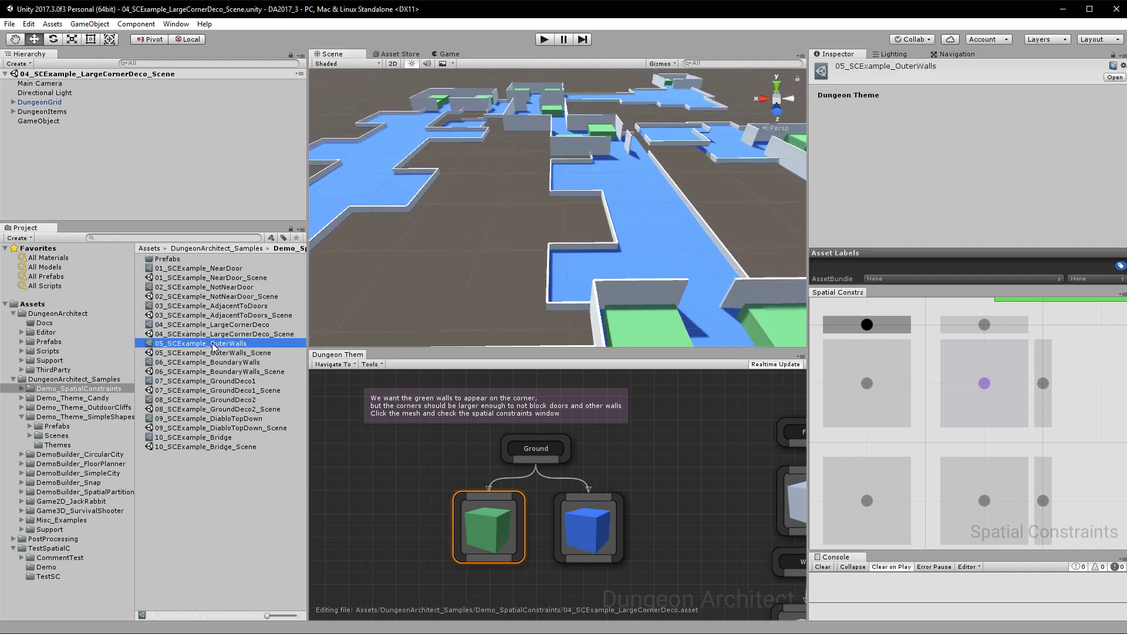
pyautogui.doubleClick(220, 353)
pyautogui.keyDown('alt'); pyautogui.moveTo(428, 272); pyautogui.dragTo(512, 292); pyautogui.keyUp('alt')
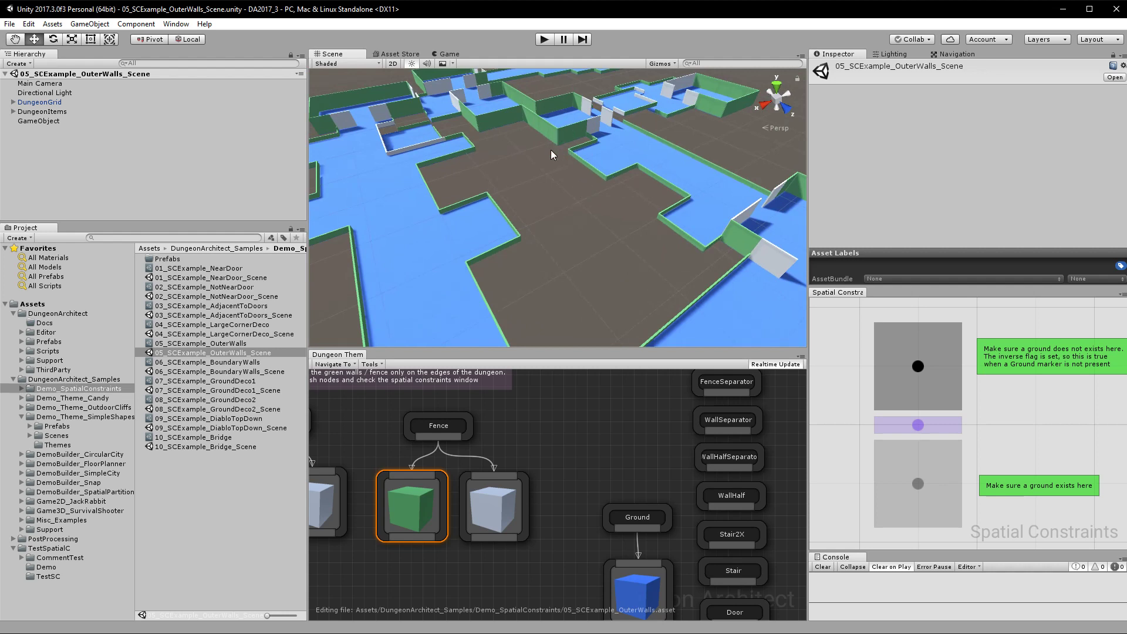
pyautogui.keyDown('alt'); pyautogui.moveTo(620, 206); pyautogui.dragTo(531, 224); pyautogui.keyUp('alt')
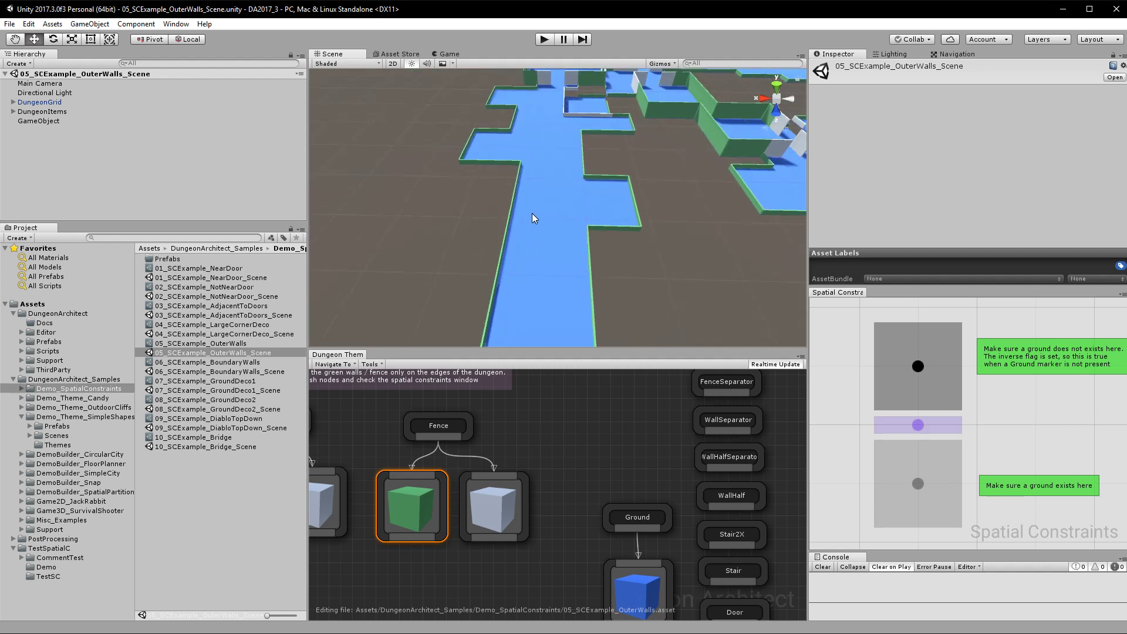
pyautogui.moveTo(534, 238); pyautogui.dragTo(530, 211, button='right')
# Step: Select the green mesh node under the Fence marker and check the ground on both sides of a green outer fence
pyautogui.click(424, 492)
pyautogui.moveTo(520, 317); pyautogui.dragTo(525, 421, button='right')
pyautogui.click(543, 270)
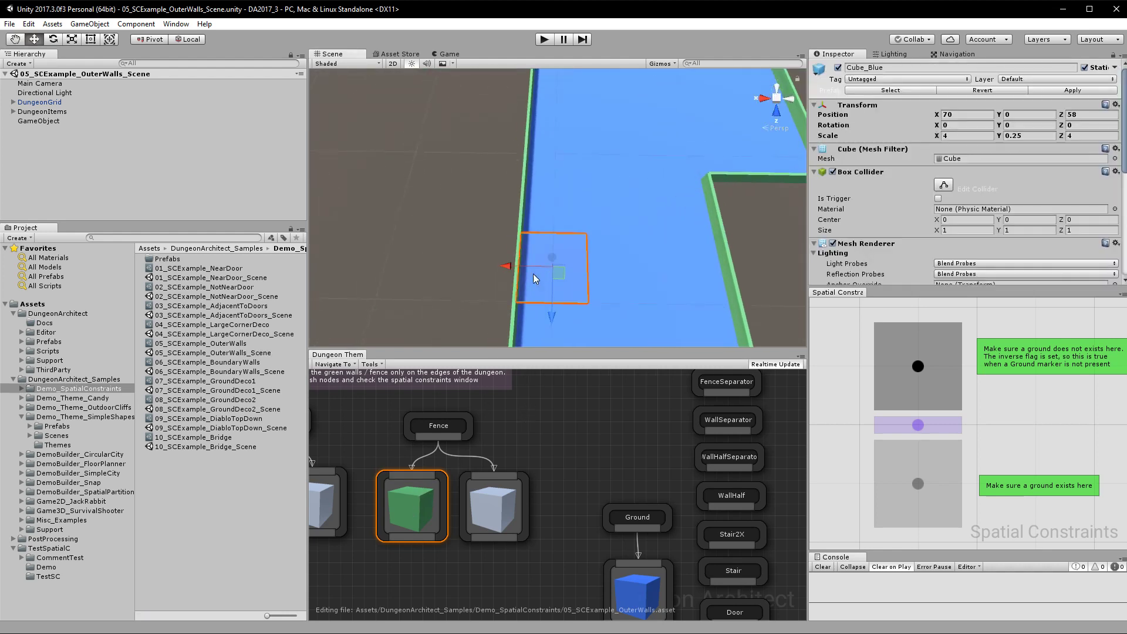
pyautogui.click(464, 273)
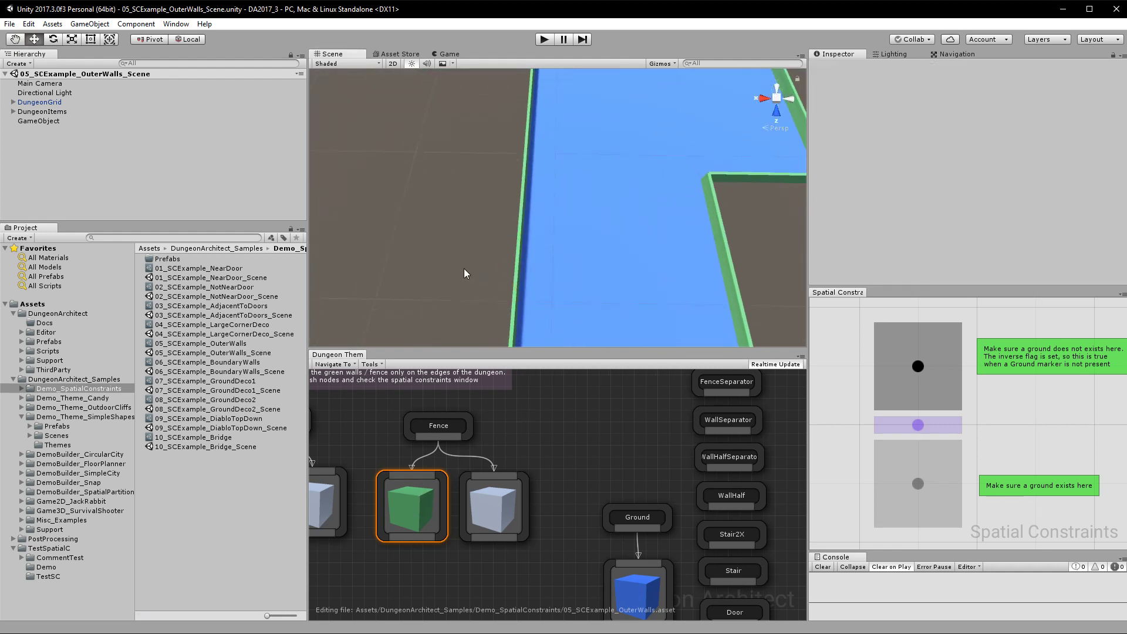
# Step: Examine the green fence node's reference edge and the Ground marker rules on the tiles either side, including Inverse Rule, against the scene's fences
pyautogui.click(439, 506)
pyautogui.click(918, 428)
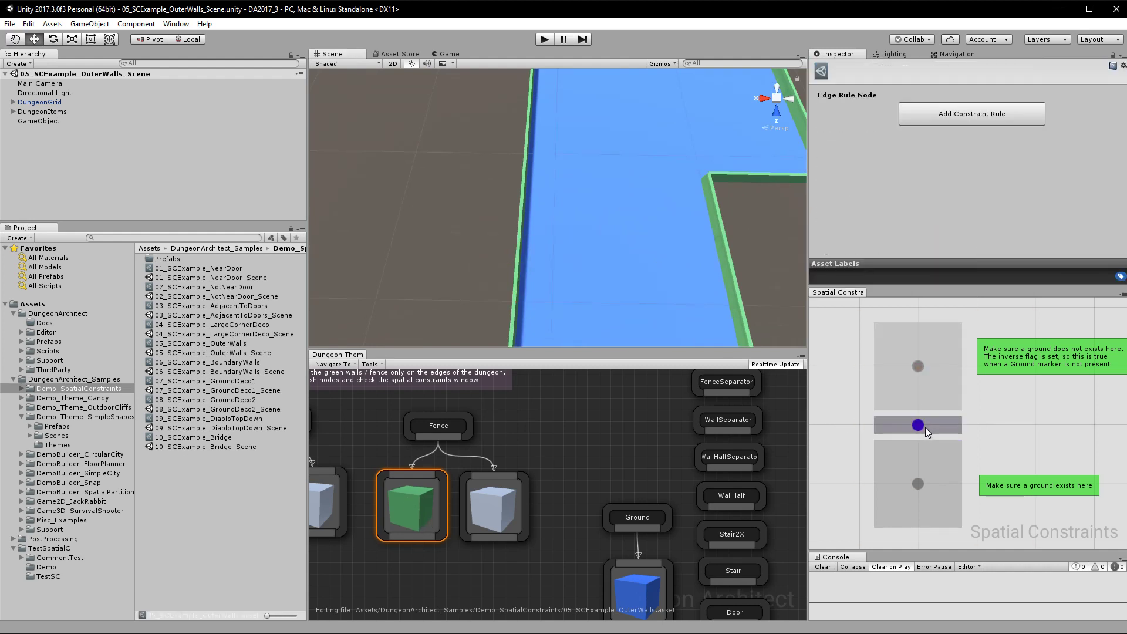
pyautogui.click(917, 371)
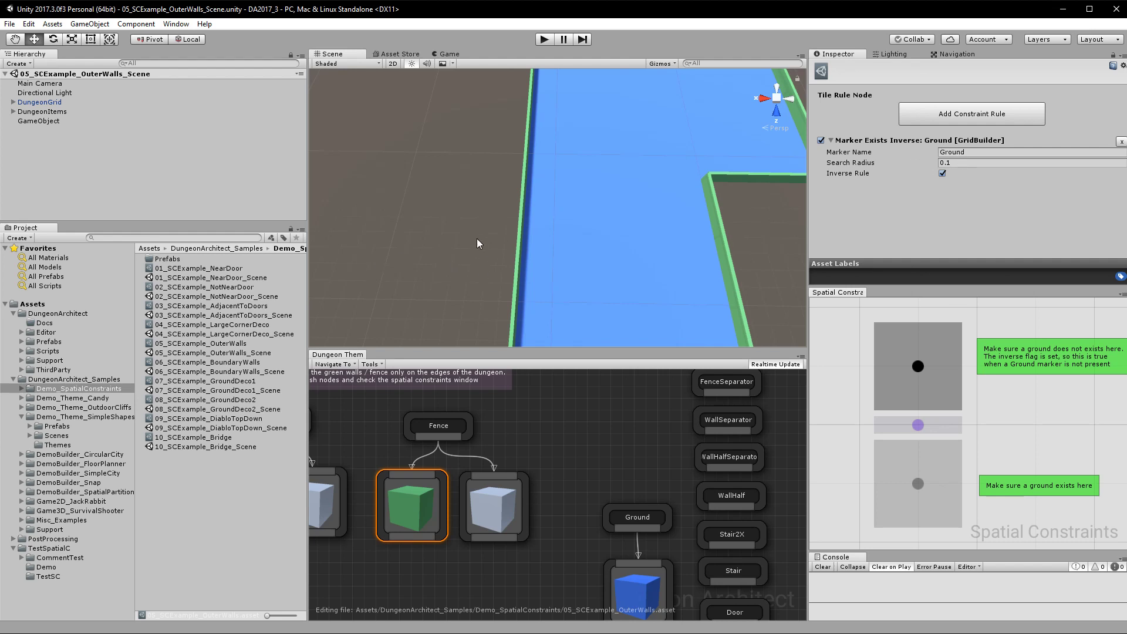
pyautogui.click(918, 484)
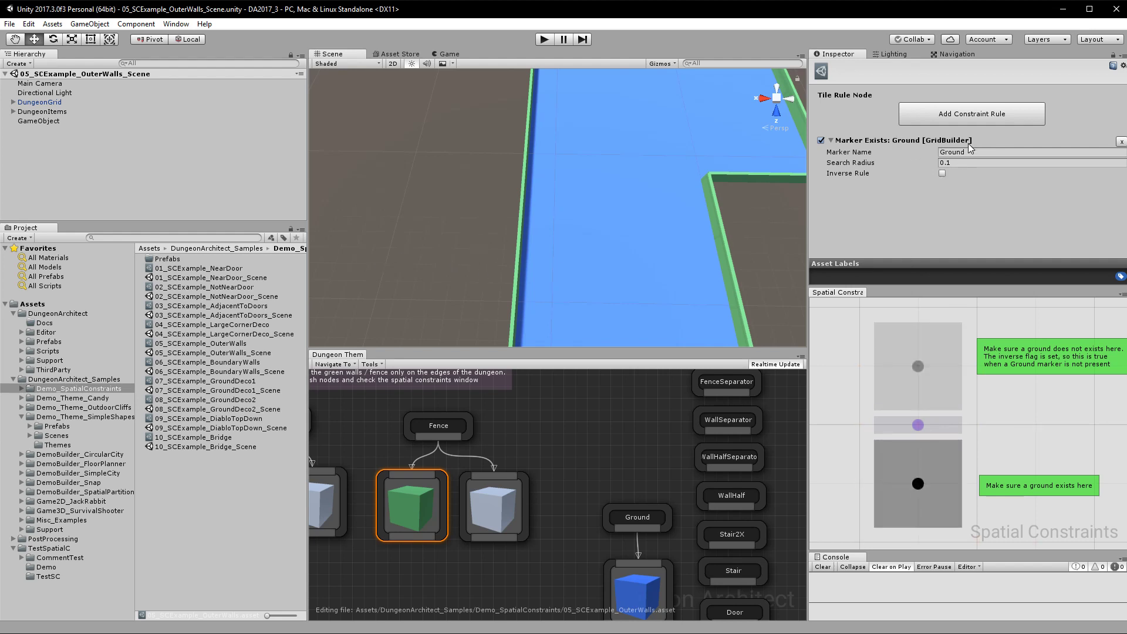
pyautogui.moveTo(558, 176); pyautogui.dragTo(546, 111, button='right')
pyautogui.press('w')
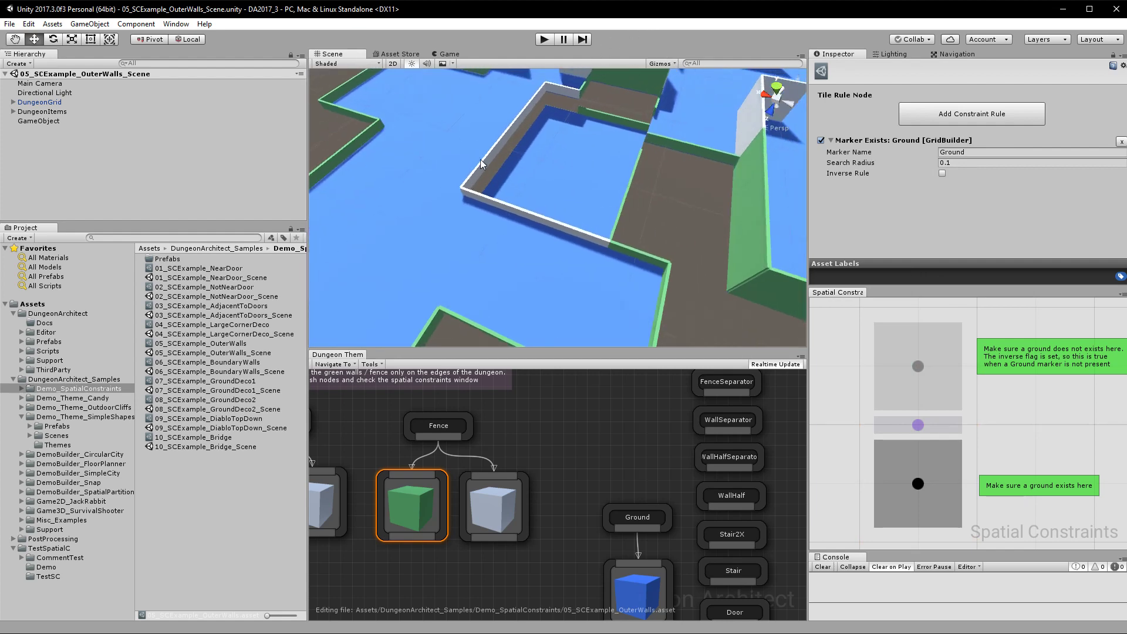
# Step: Open the sample theme 06_SCExample_BoundaryWalls and its scene 06_SCExample_BoundaryWalls_Scene
pyautogui.click(199, 362)
pyautogui.click(217, 372)
pyautogui.doubleClick(217, 373)
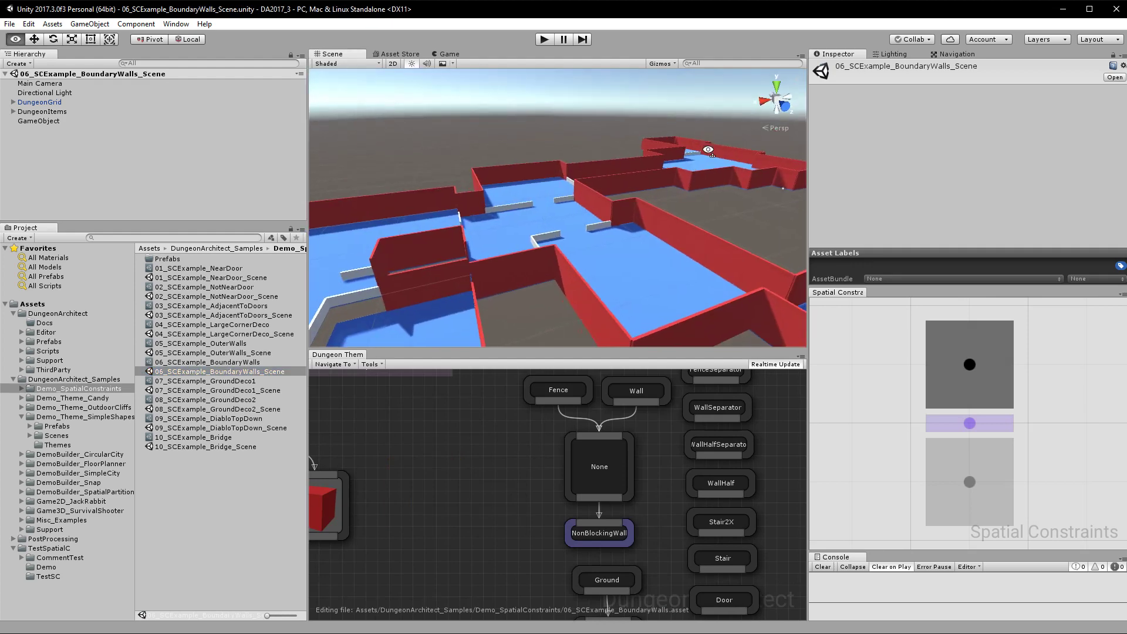
# Step: Inspect the red boundary walls and white inner walls in the scene, and select the red mesh node under the NonBlockingWall marker
pyautogui.keyDown('alt'); pyautogui.moveTo(664, 237); pyautogui.dragTo(1044, 221); pyautogui.keyUp('alt')
pyautogui.moveTo(446, 414); pyautogui.dragTo(617, 441, button='middle')
pyautogui.keyDown('alt'); pyautogui.moveTo(604, 202); pyautogui.dragTo(592, 199); pyautogui.keyUp('alt')
pyautogui.keyDown('alt'); pyautogui.moveTo(612, 202); pyautogui.dragTo(455, 242); pyautogui.keyUp('alt')
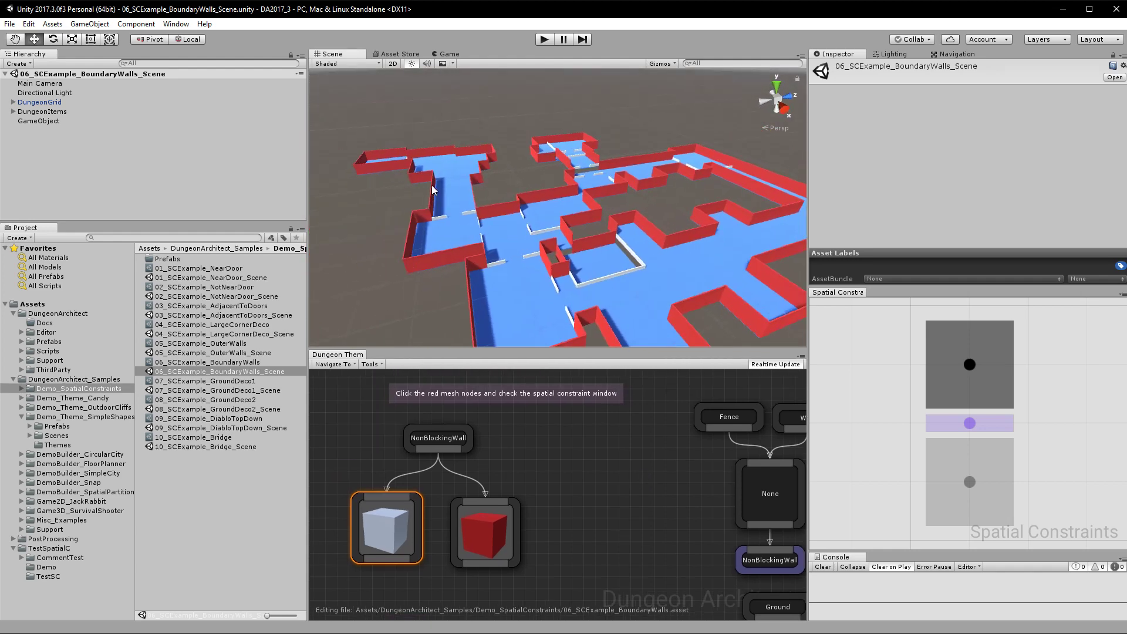
pyautogui.keyDown('alt'); pyautogui.moveTo(539, 165); pyautogui.dragTo(773, 221); pyautogui.keyUp('alt')
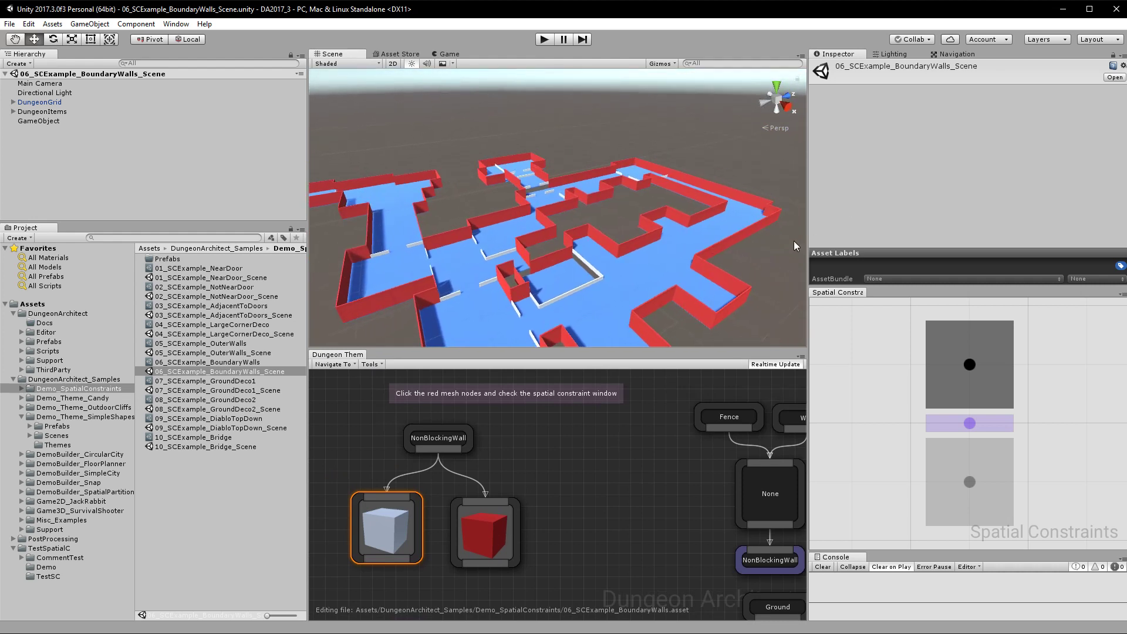
pyautogui.click(487, 516)
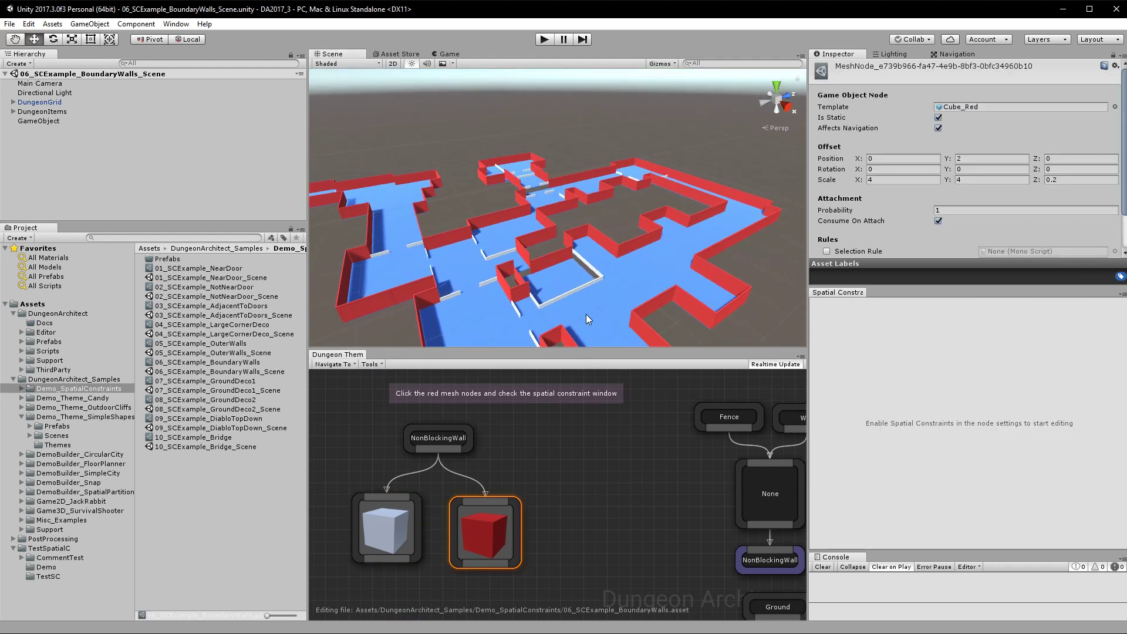
pyautogui.moveTo(484, 533)
pyautogui.mouseDown()
pyautogui.moveTo(481, 516)
pyautogui.moveTo(485, 527)
pyautogui.mouseUp()
pyautogui.moveTo(640, 230); pyautogui.dragTo(648, 234, button='right')
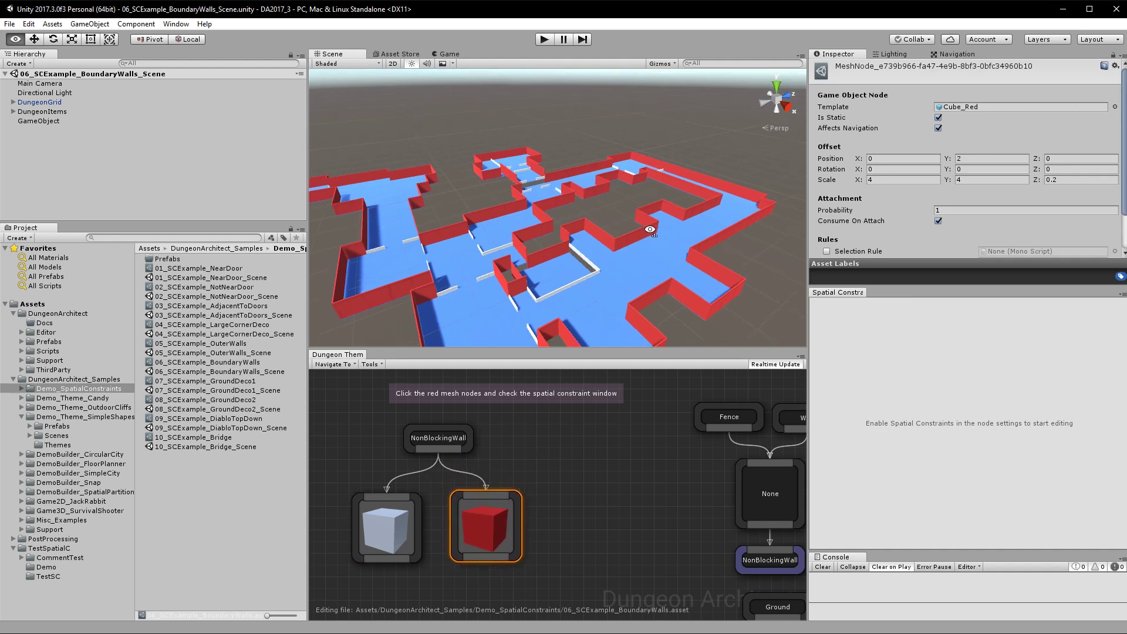
pyautogui.press('w')
pyautogui.moveTo(578, 250); pyautogui.dragTo(595, 270, button='right')
# Step: Select the white mesh node under NonBlockingWall and examine its Ground marker rules on both adjoining tiles against the white walls in the scene
pyautogui.click(411, 535)
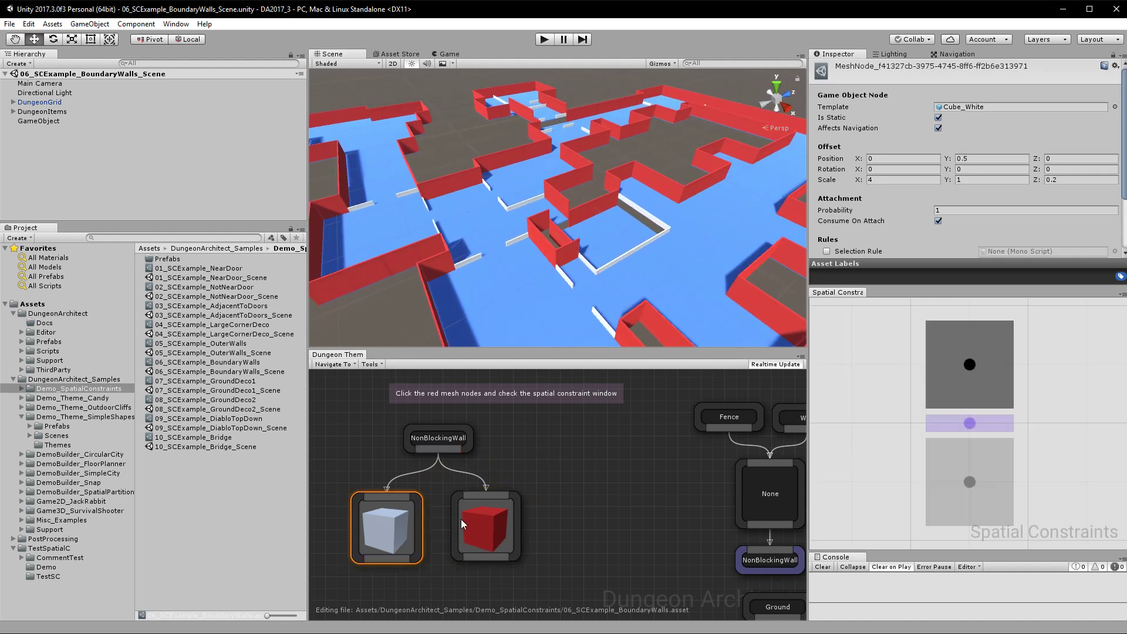
pyautogui.press('w')
pyautogui.moveTo(671, 294); pyautogui.dragTo(657, 259, button='right')
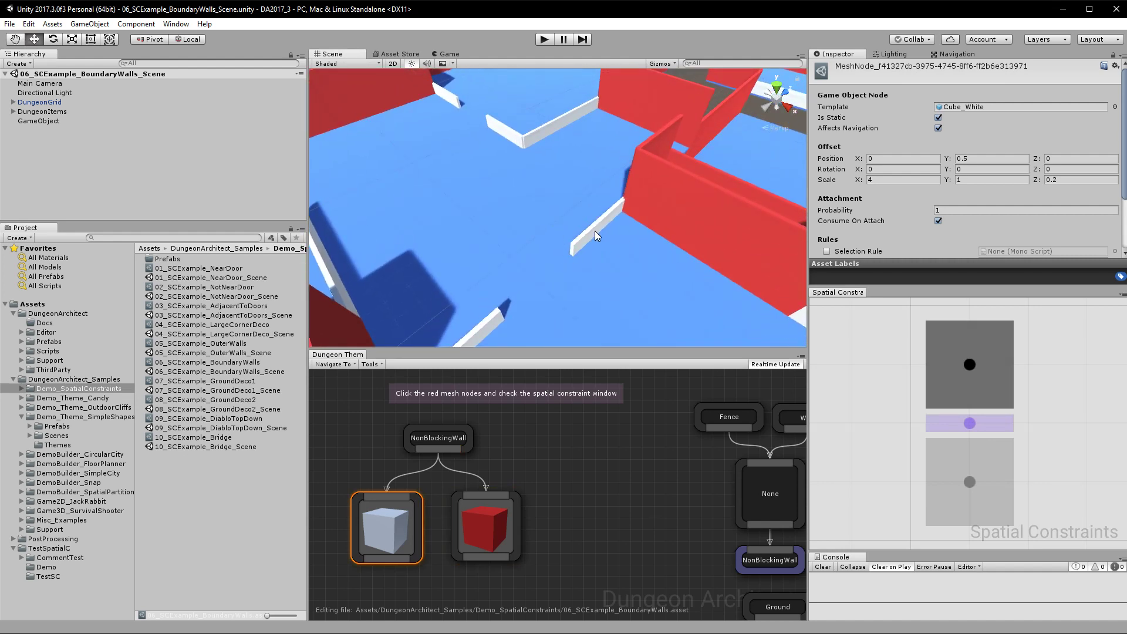
pyautogui.click(592, 234)
pyautogui.click(384, 531)
pyautogui.click(488, 537)
pyautogui.click(373, 546)
pyautogui.click(971, 365)
pyautogui.click(986, 467)
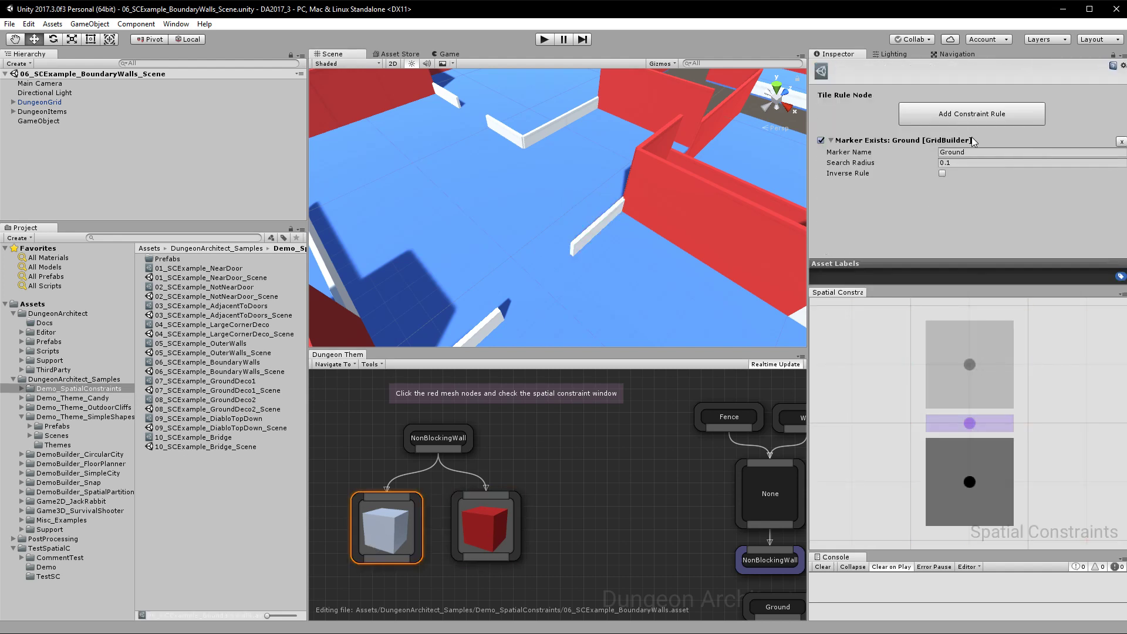
pyautogui.moveTo(544, 257); pyautogui.dragTo(424, 230, button='right')
pyautogui.press('s')
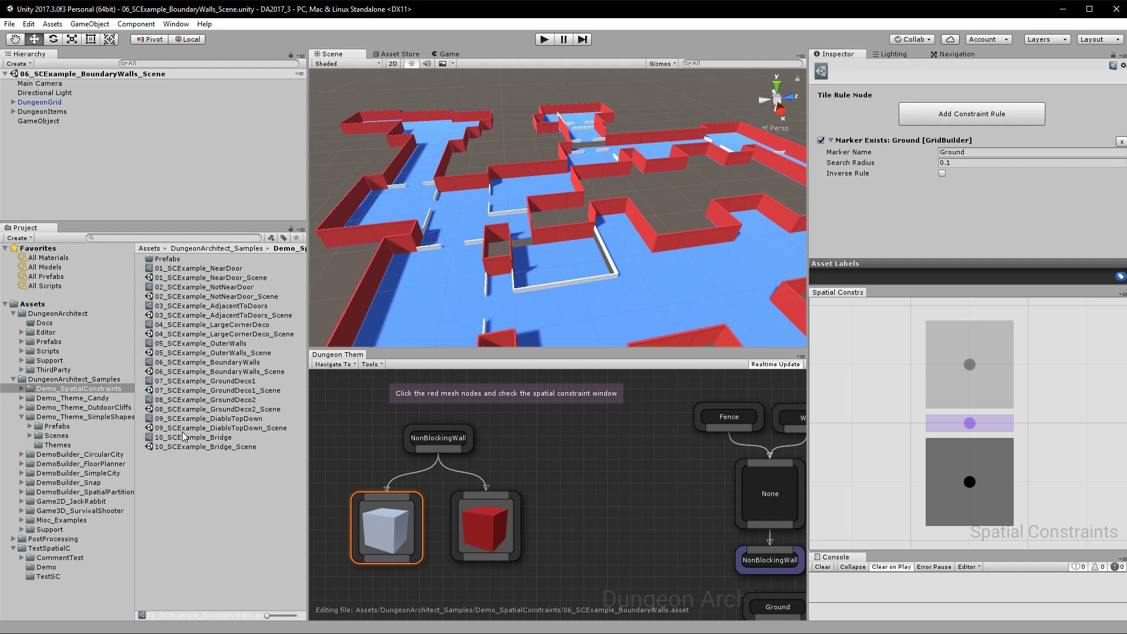
# Step: Open the sample theme 07_SCExample_GroundDeco1 and its scene 07_SCExample_GroundDeco1_Scene
pyautogui.doubleClick(188, 381)
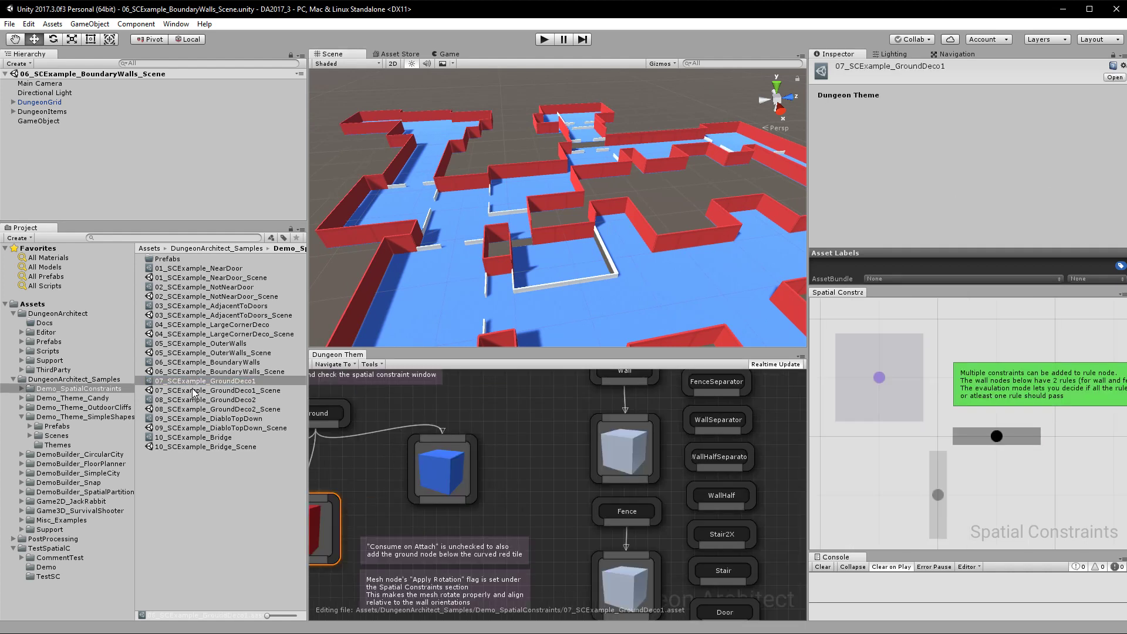
pyautogui.click(194, 391)
pyautogui.doubleClick(194, 391)
# Step: Inspect the red floor tiles along the walls in the scene and compare the two red mesh nodes under the Ground marker
pyautogui.keyDown('alt'); pyautogui.moveTo(619, 245); pyautogui.dragTo(707, 282); pyautogui.keyUp('alt')
pyautogui.moveTo(707, 281); pyautogui.dragTo(769, 305, button='right')
pyautogui.moveTo(596, 202); pyautogui.dragTo(678, 275, button='right')
pyautogui.scroll(-3, 678, 275)
pyautogui.moveTo(487, 487); pyautogui.dragTo(731, 472, button='middle')
pyautogui.click(452, 460)
pyautogui.click(528, 499)
pyautogui.click(470, 492)
pyautogui.click(531, 498)
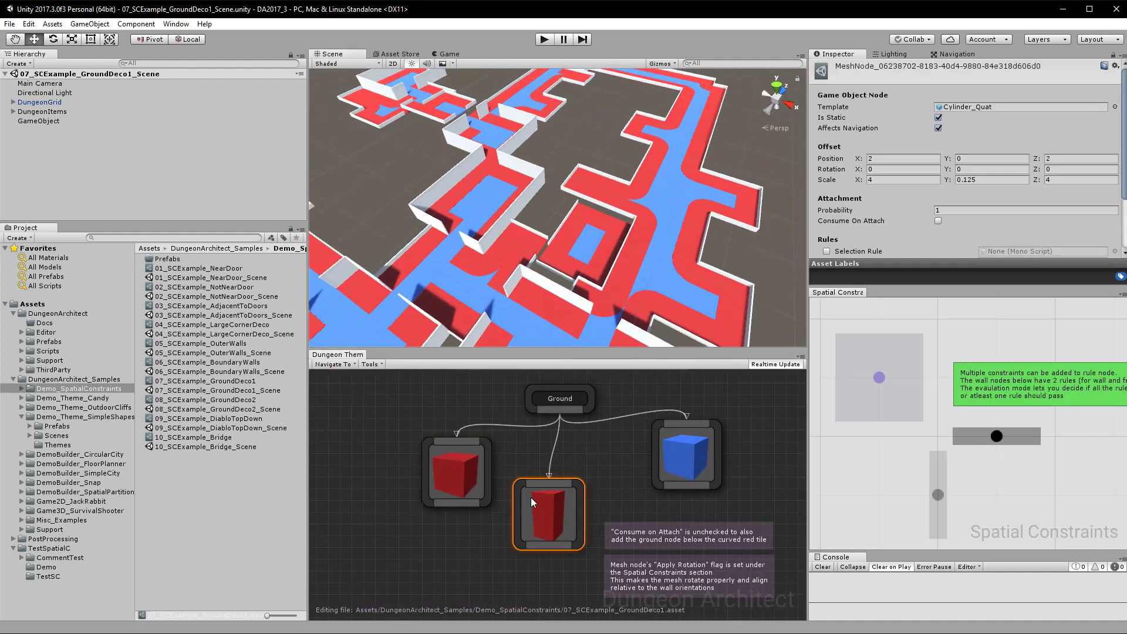
# Step: Disconnect both red mesh nodes from the Ground marker, and reconnect only the Cube_Red node
pyautogui.keyDown('alt'); pyautogui.click(557, 481); pyautogui.keyUp('alt')
pyautogui.keyDown('alt'); pyautogui.click(459, 444); pyautogui.keyUp('alt')
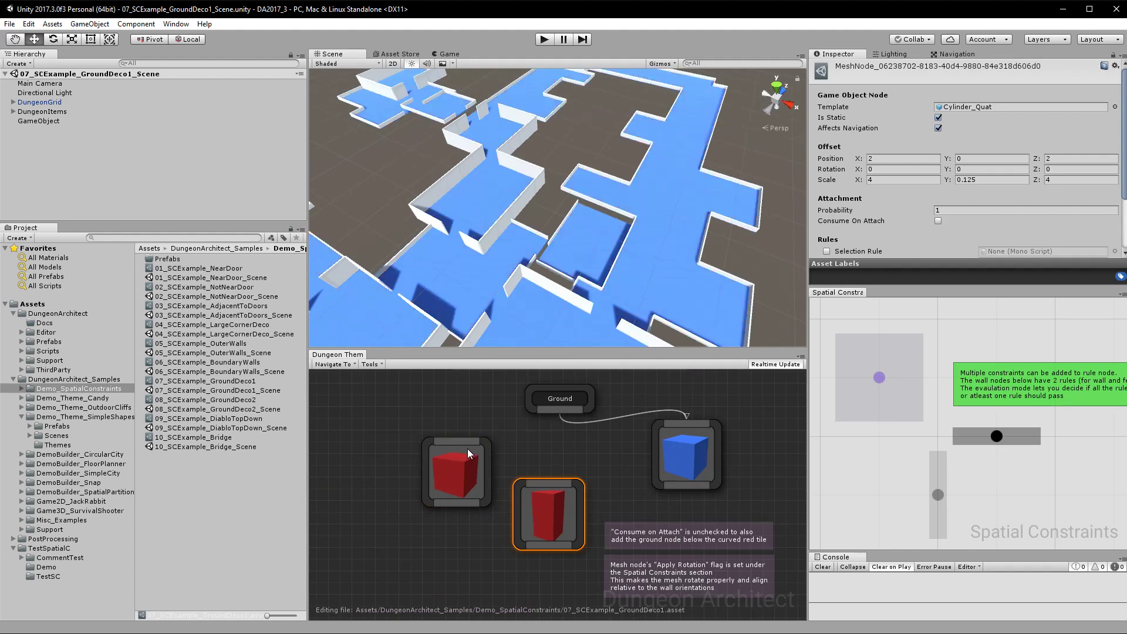
pyautogui.moveTo(569, 410); pyautogui.dragTo(466, 449)
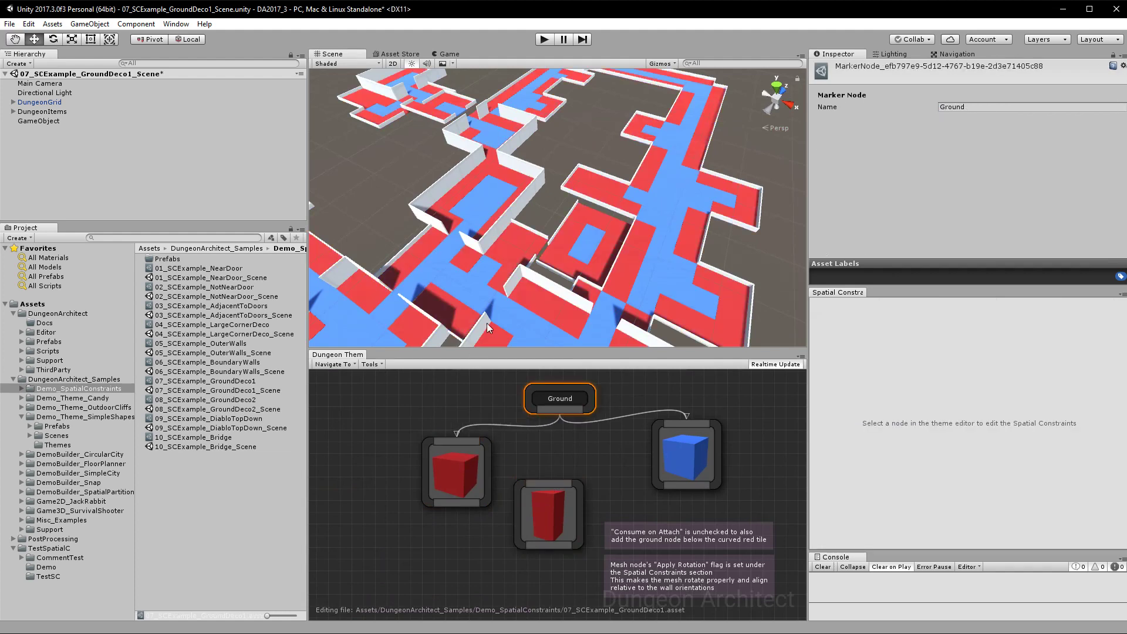
# Step: Examine the Cube_Red node's edge rule with its Wall and Fence marker constraints and evaluation mode, against the red tiles in the scene
pyautogui.scroll(-2, 484, 336)
pyautogui.click(455, 469)
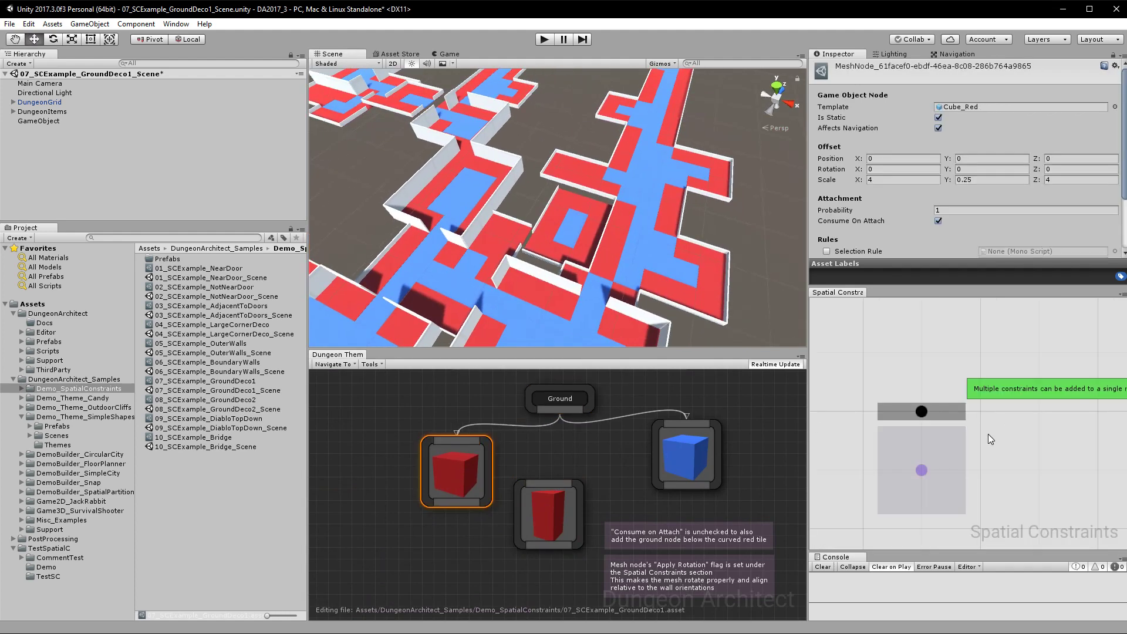
pyautogui.click(924, 414)
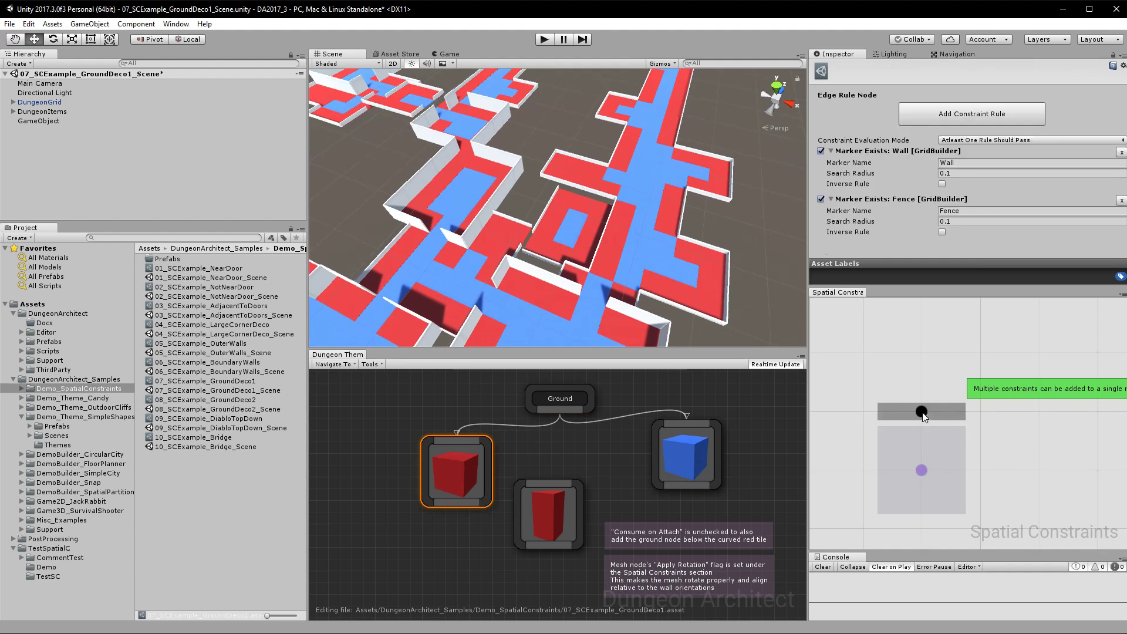
pyautogui.click(962, 211)
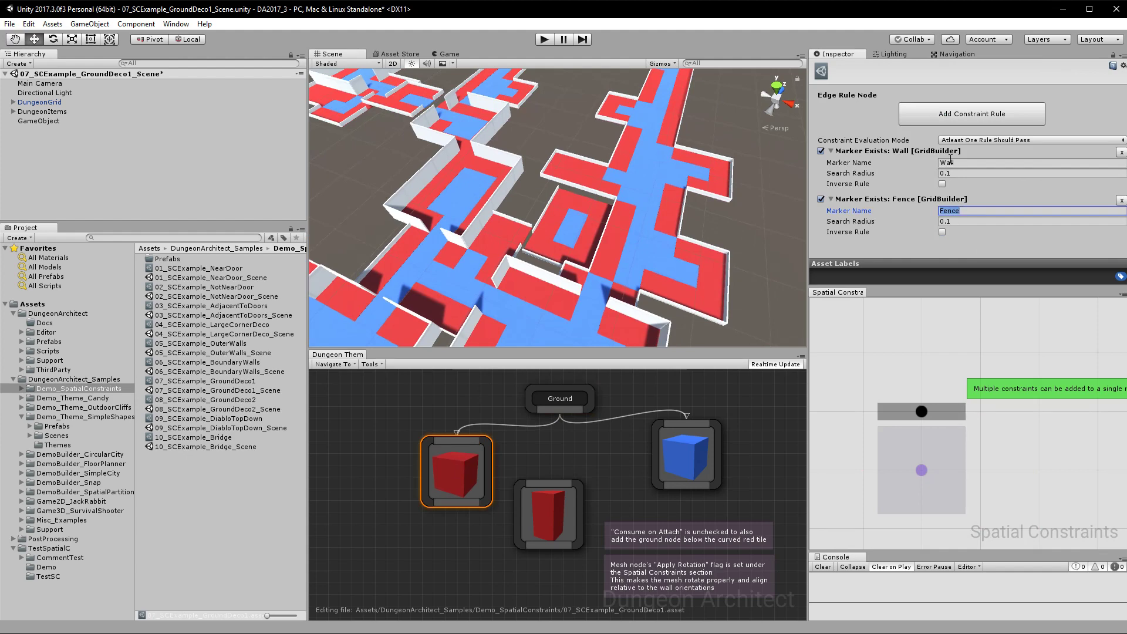
pyautogui.keyDown('alt'); pyautogui.moveTo(633, 250); pyautogui.dragTo(599, 226); pyautogui.keyUp('alt')
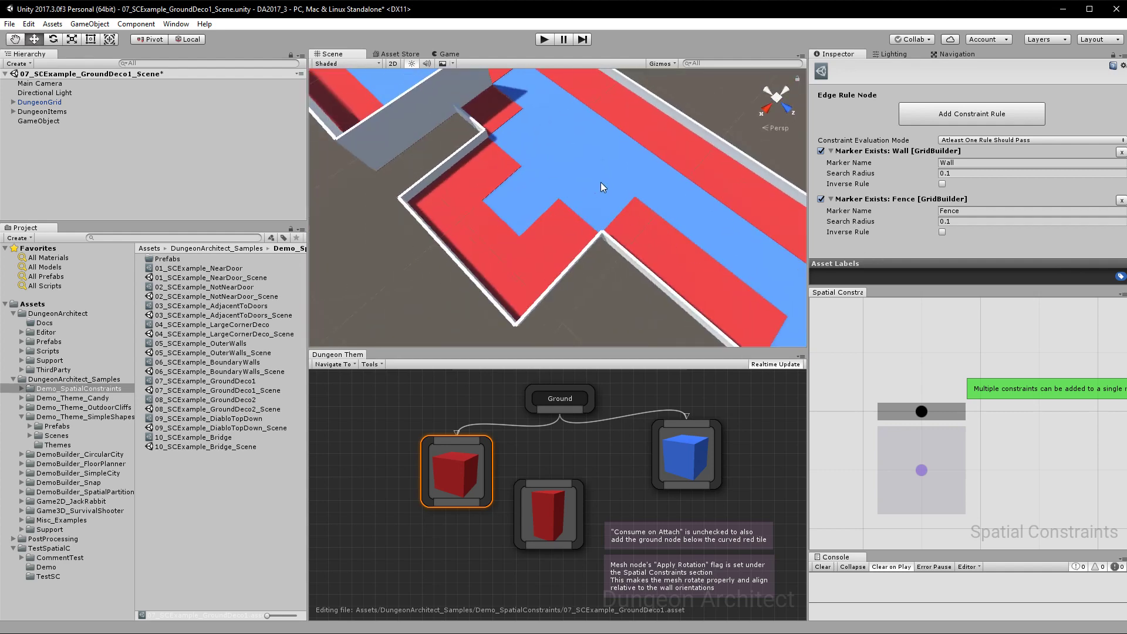
# Step: Reconnect the Cylinder_Quat mesh node to the Ground marker
pyautogui.click(556, 518)
pyautogui.moveTo(556, 517); pyautogui.dragTo(553, 504)
pyautogui.moveTo(563, 407); pyautogui.dragTo(551, 471)
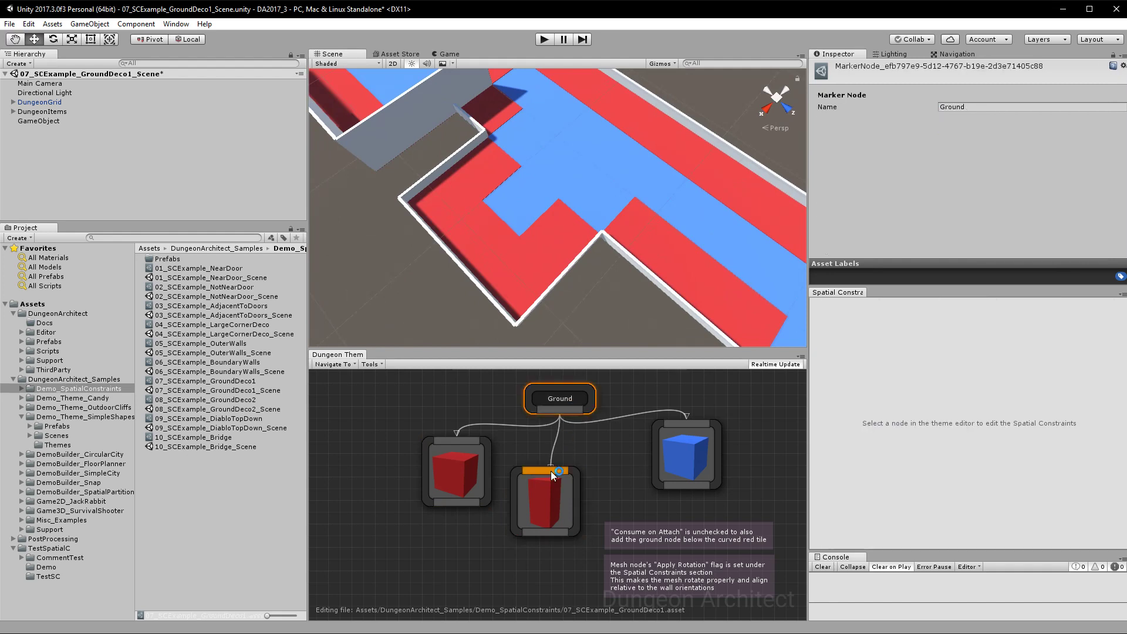
# Step: Examine the Wall and Fence constraints on the Cylinder_Quat node's two edge rules against the curved red tiles in the scene
pyautogui.click(552, 501)
pyautogui.click(985, 444)
pyautogui.click(951, 490)
pyautogui.click(936, 500)
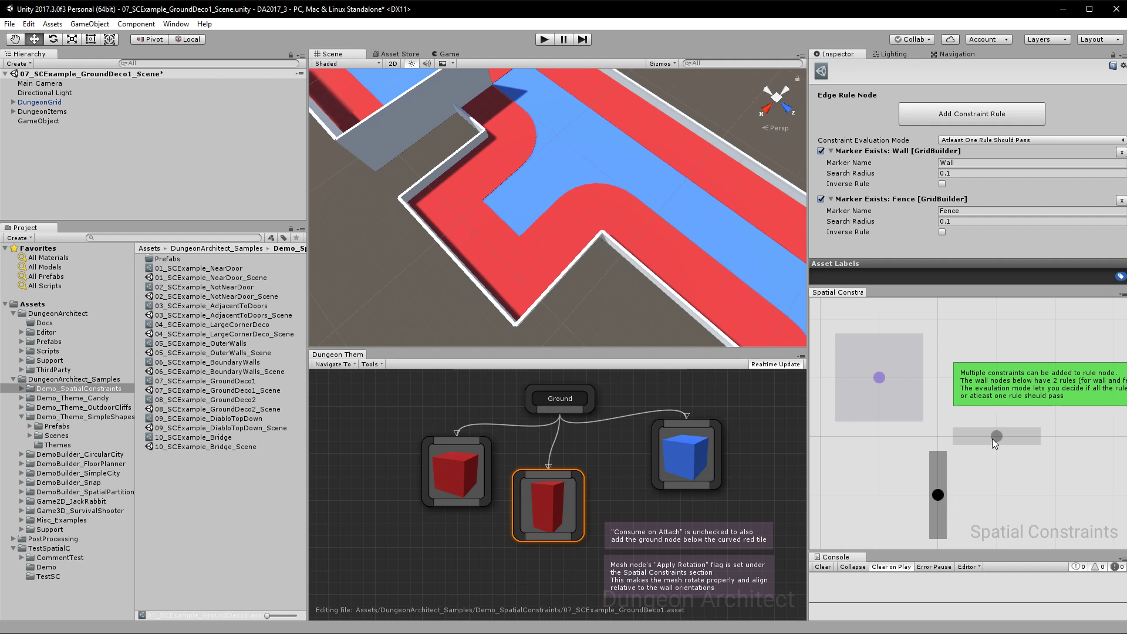
pyautogui.keyDown('alt'); pyautogui.moveTo(649, 308); pyautogui.dragTo(811, 251); pyautogui.keyUp('alt')
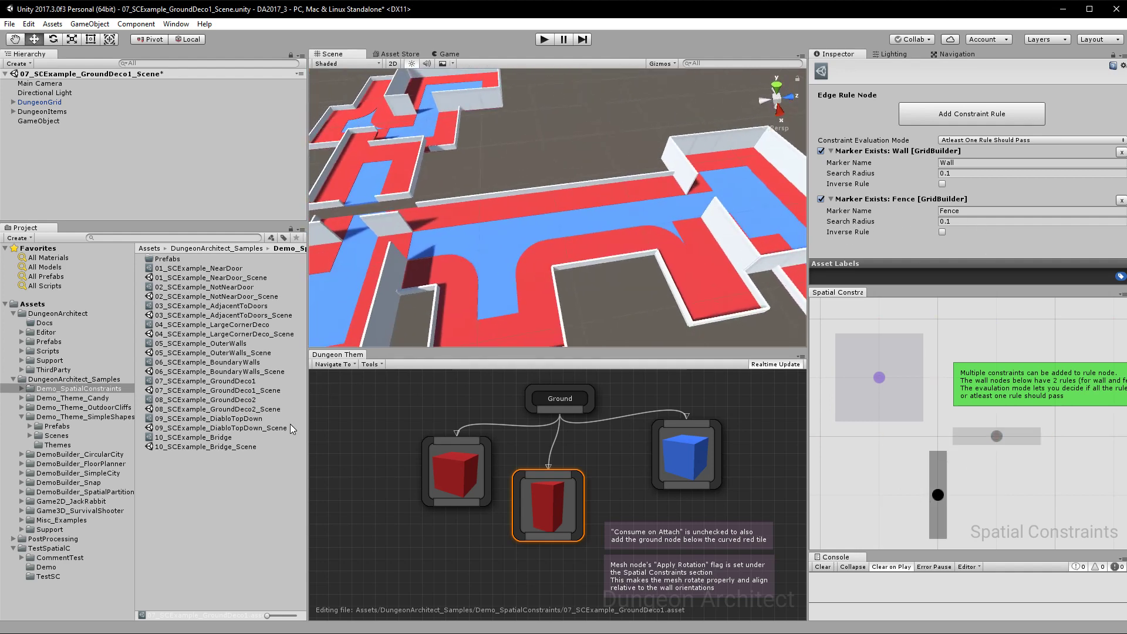
# Step: Open the sample theme 08_SCExample_GroundDeco2 and its scene 08_SCExample_GroundDeco2_Scene
pyautogui.doubleClick(252, 401)
pyautogui.doubleClick(256, 411)
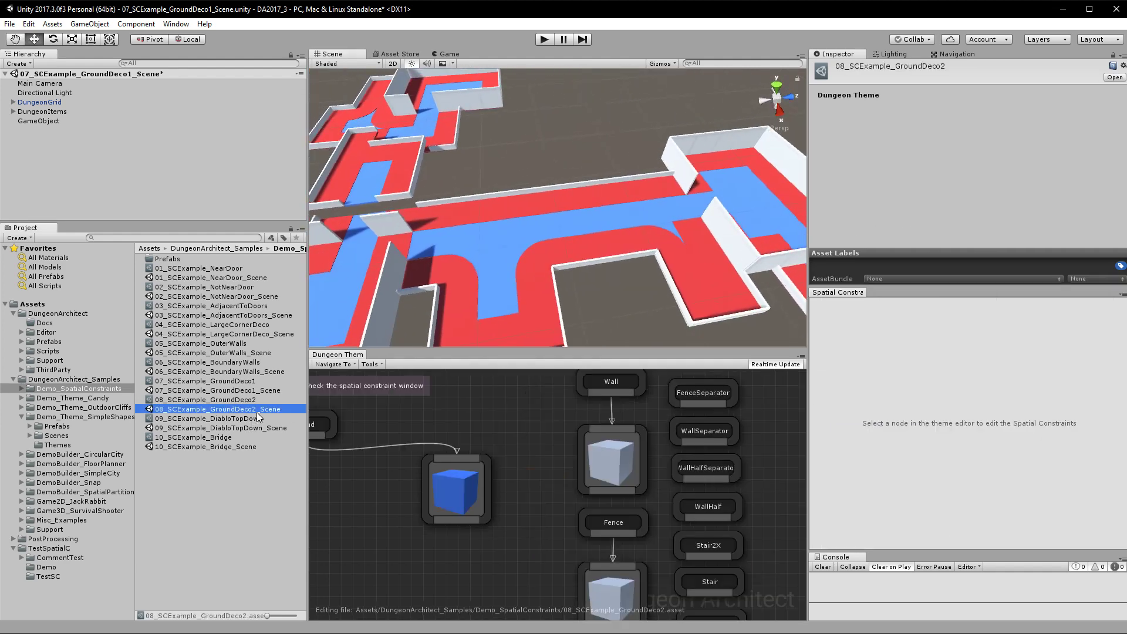
pyautogui.click(669, 351)
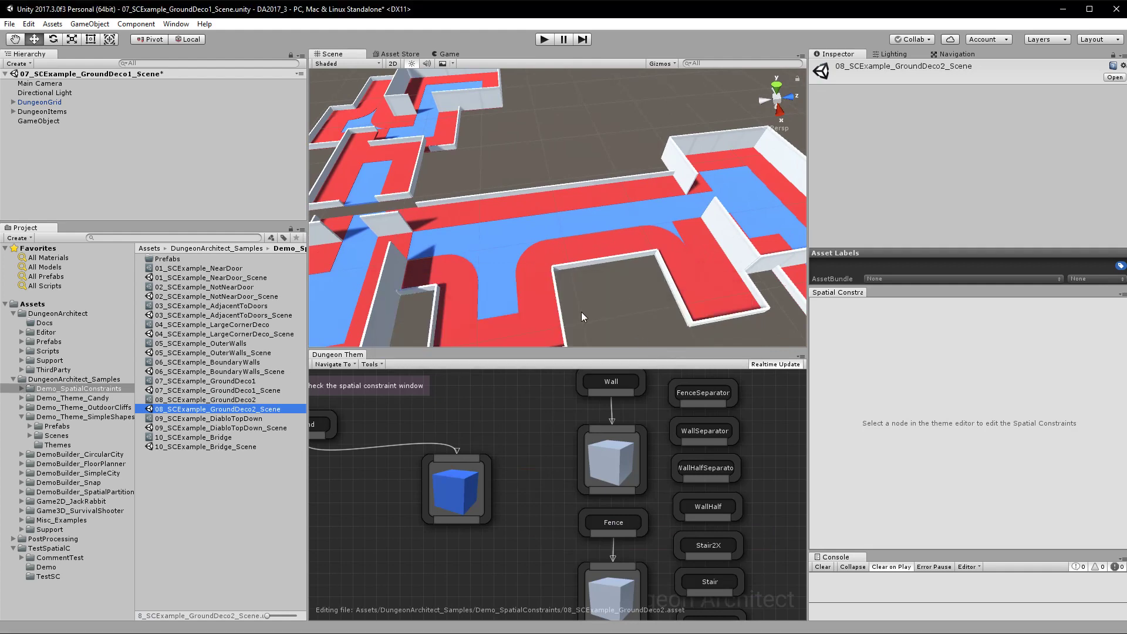
# Step: Inspect the scene's red border tiles and check the first red Ground node's neighbouring tile rule, including its Inverse Rule for the Ground marker
pyautogui.keyDown('alt'); pyautogui.moveTo(434, 218); pyautogui.dragTo(531, 314); pyautogui.keyUp('alt')
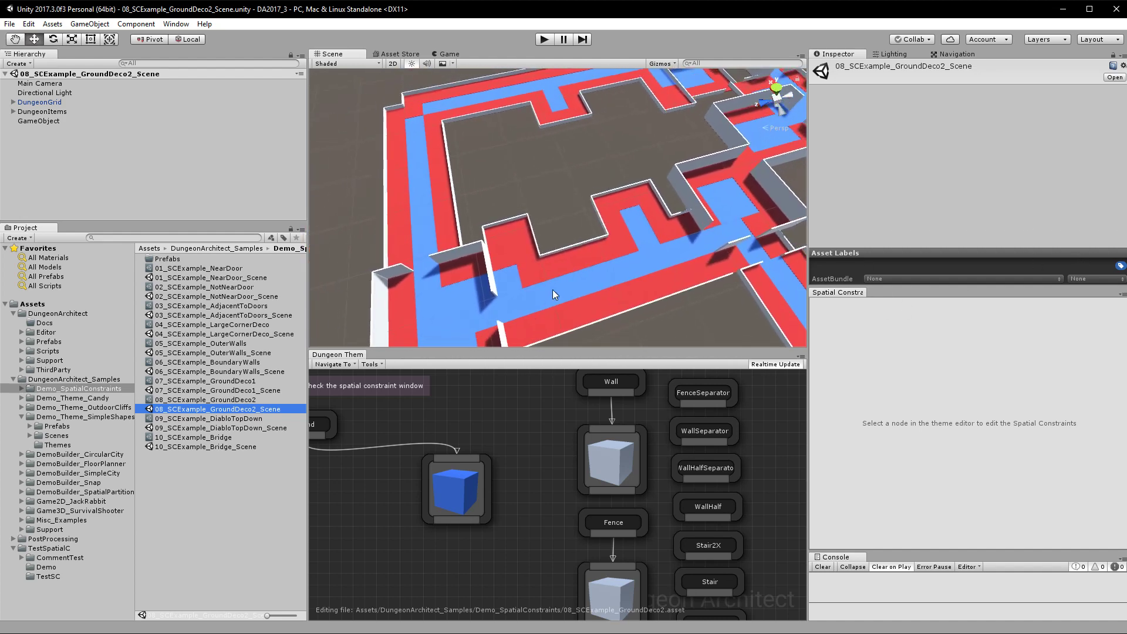
pyautogui.moveTo(491, 208); pyautogui.dragTo(448, 207, button='right')
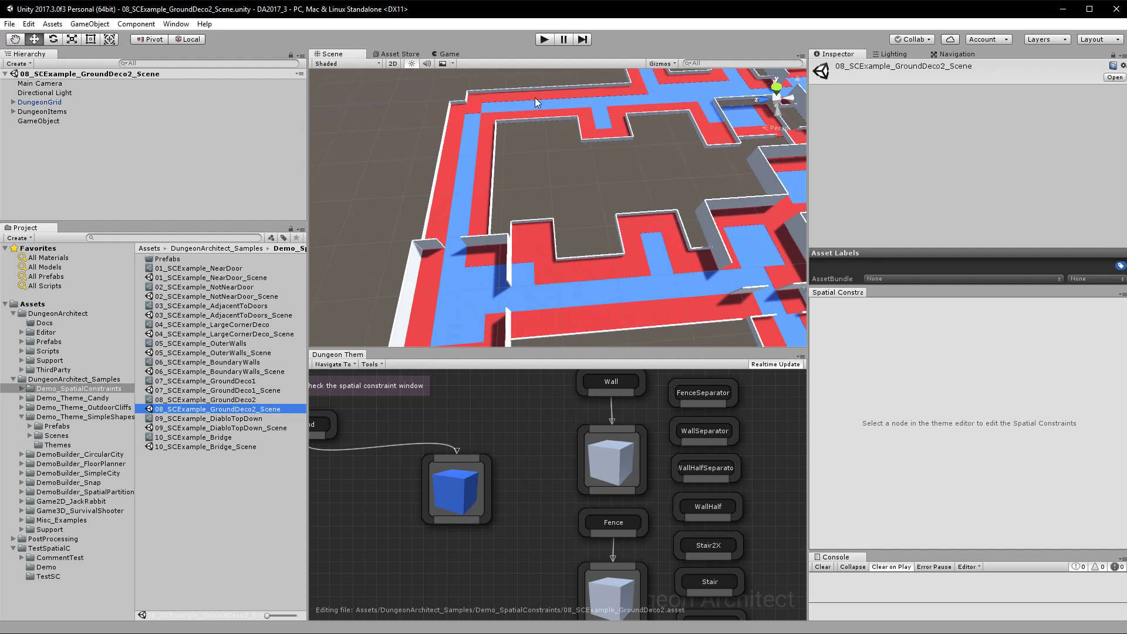
pyautogui.keyDown('alt'); pyautogui.moveTo(503, 228); pyautogui.dragTo(525, 210); pyautogui.keyUp('alt')
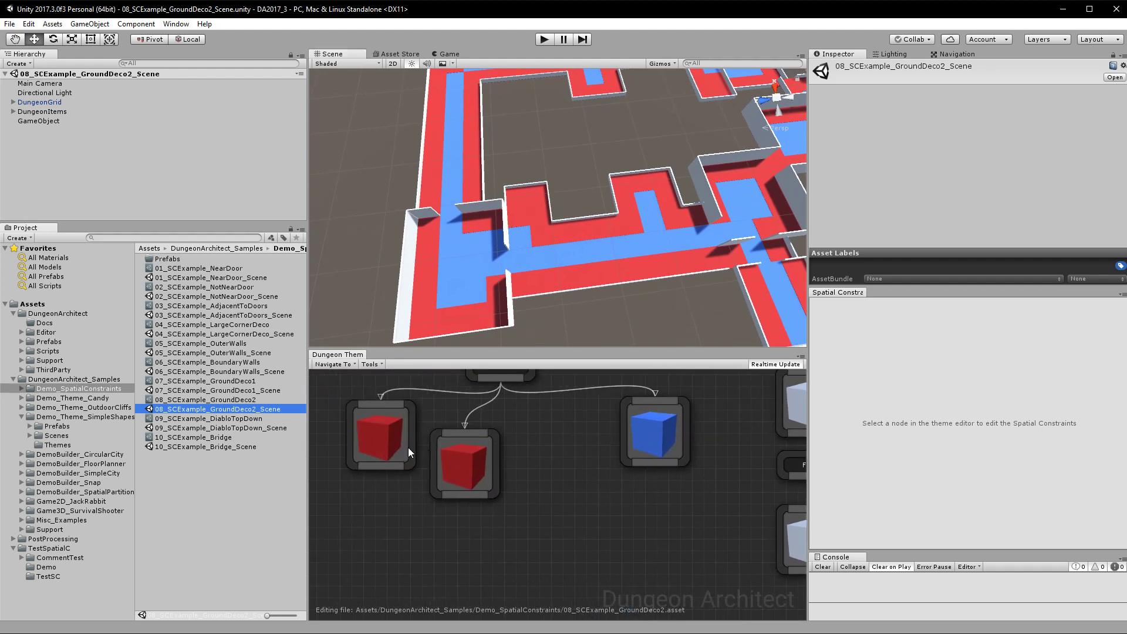
pyautogui.click(399, 436)
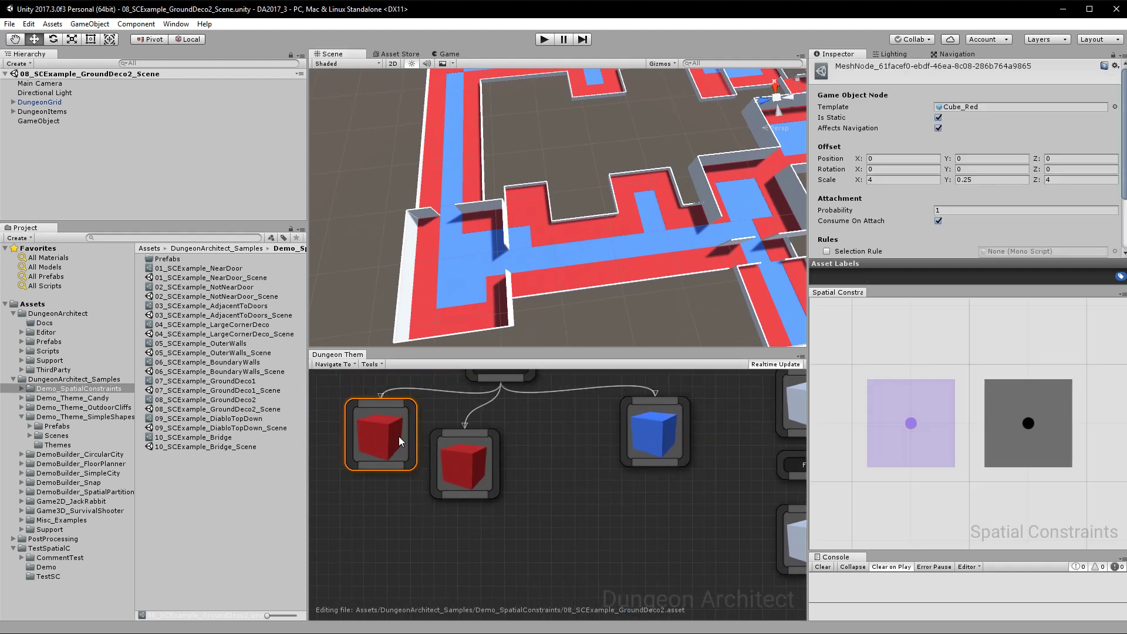
pyautogui.click(1024, 424)
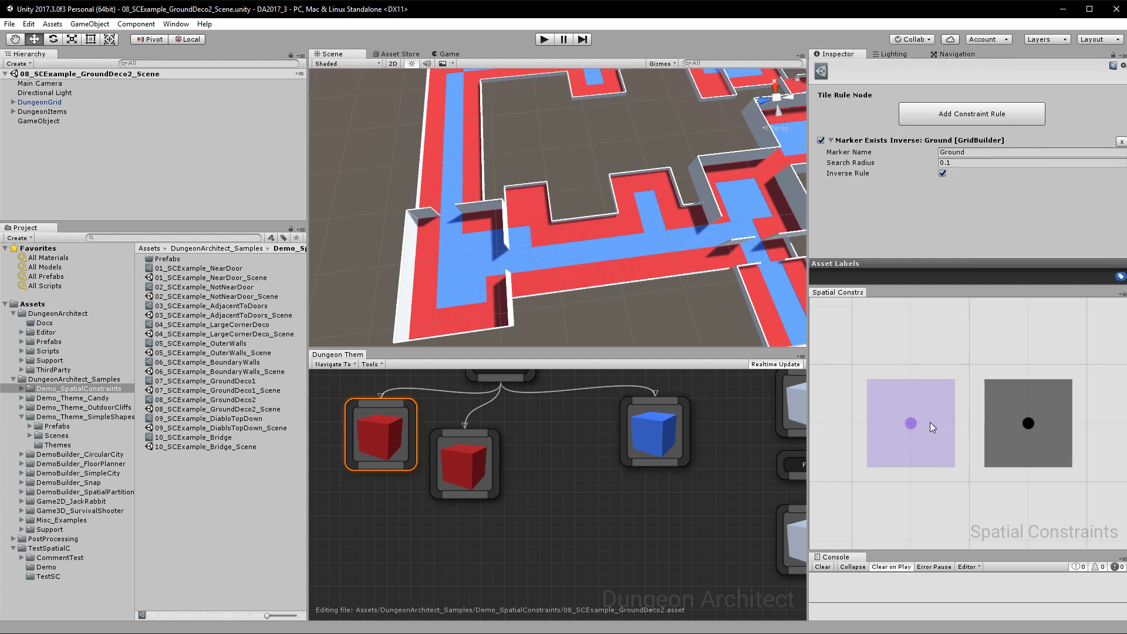
pyautogui.click(913, 428)
pyautogui.click(1061, 438)
# Step: Disconnect the second red mesh node from the Ground marker to compare the corner tiles, and reconnect it
pyautogui.click(472, 476)
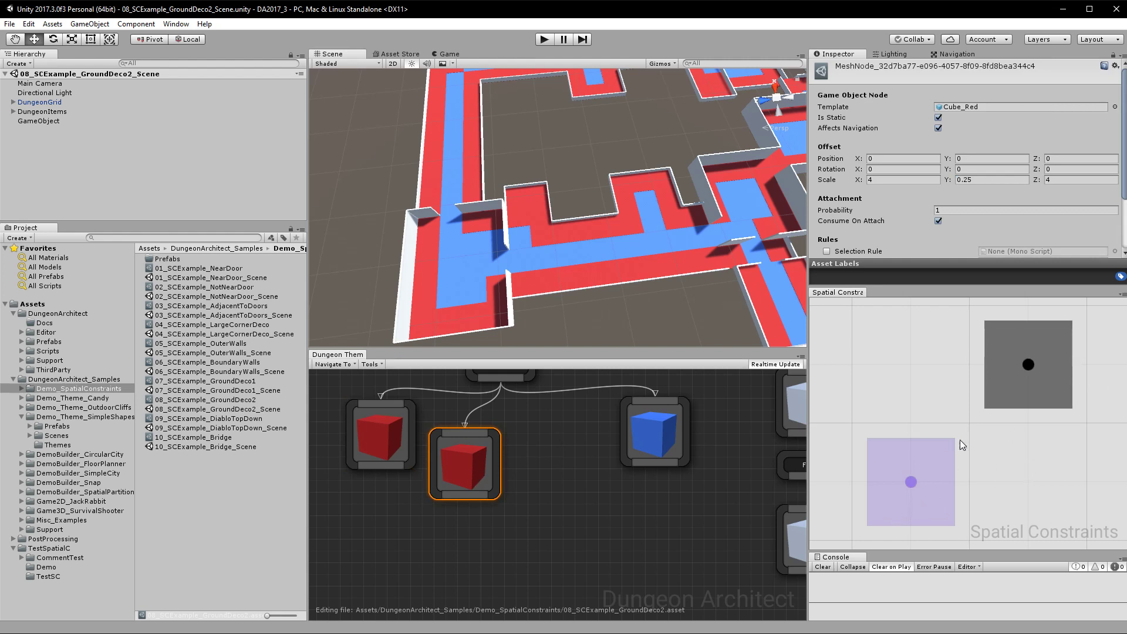
pyautogui.keyDown('alt'); pyautogui.click(481, 432); pyautogui.keyUp('alt')
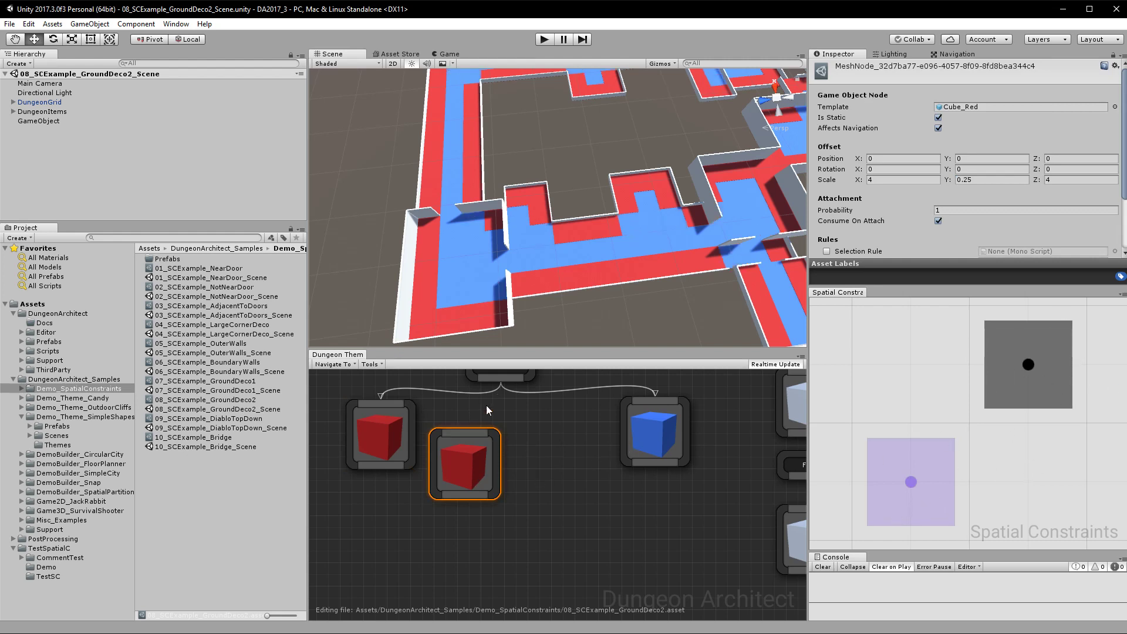
pyautogui.moveTo(501, 377); pyautogui.dragTo(471, 433)
pyautogui.click(464, 469)
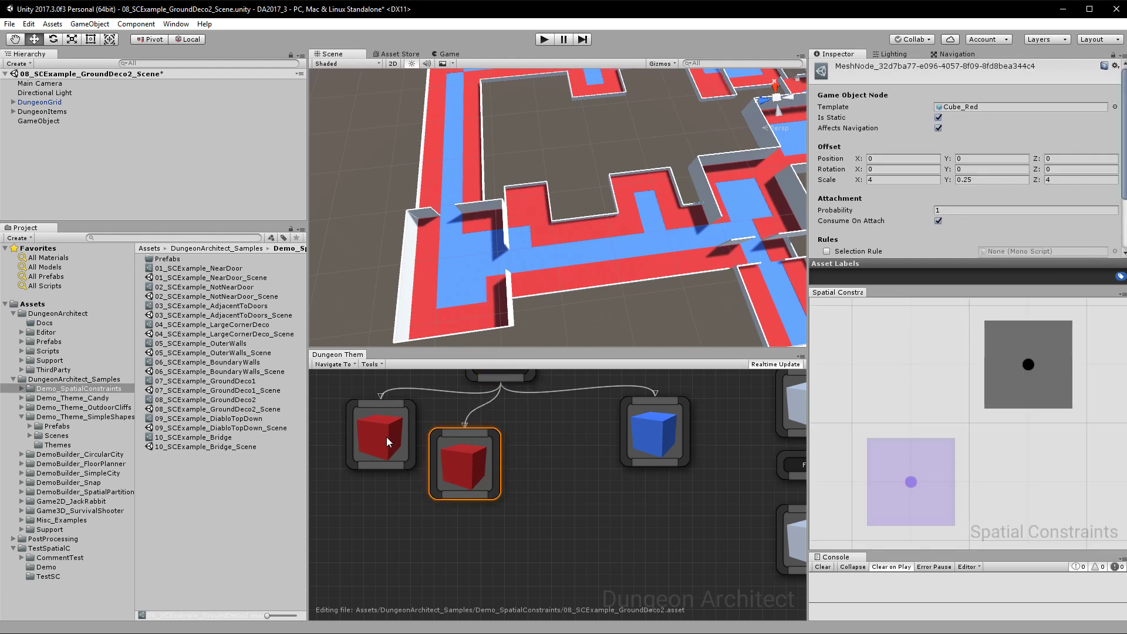
# Step: Compare the adjacent and diagonal tile constraints of the two red Ground nodes and look over the whole dungeon floor
pyautogui.click(386, 441)
pyautogui.click(458, 469)
pyautogui.keyDown('alt'); pyautogui.moveTo(610, 254); pyautogui.dragTo(656, 200); pyautogui.keyUp('alt')
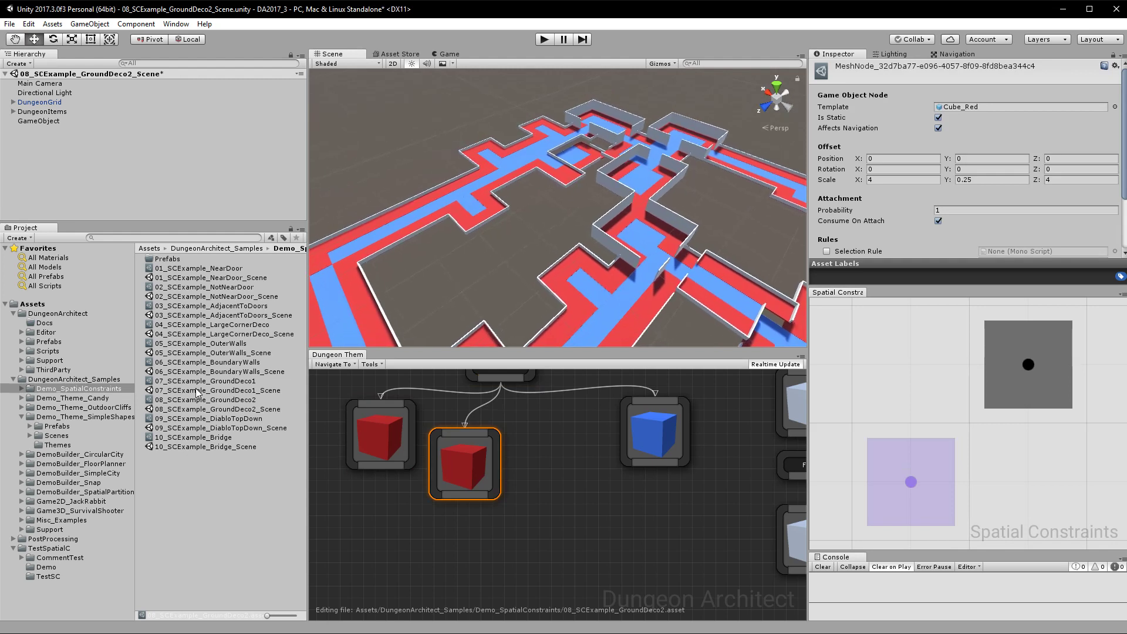
# Step: Open the sample theme 09_SCExample_DiabloTopDown and its scene 09_SCExample_DiabloTopDown_Scene
pyautogui.click(240, 419)
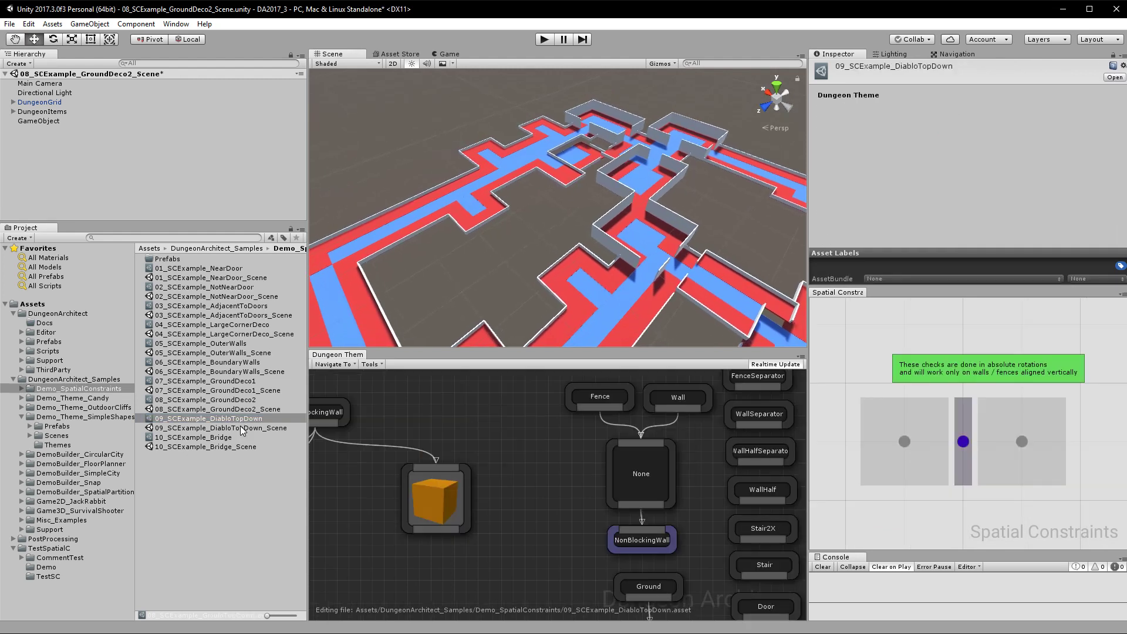
pyautogui.doubleClick(243, 428)
pyautogui.click(673, 349)
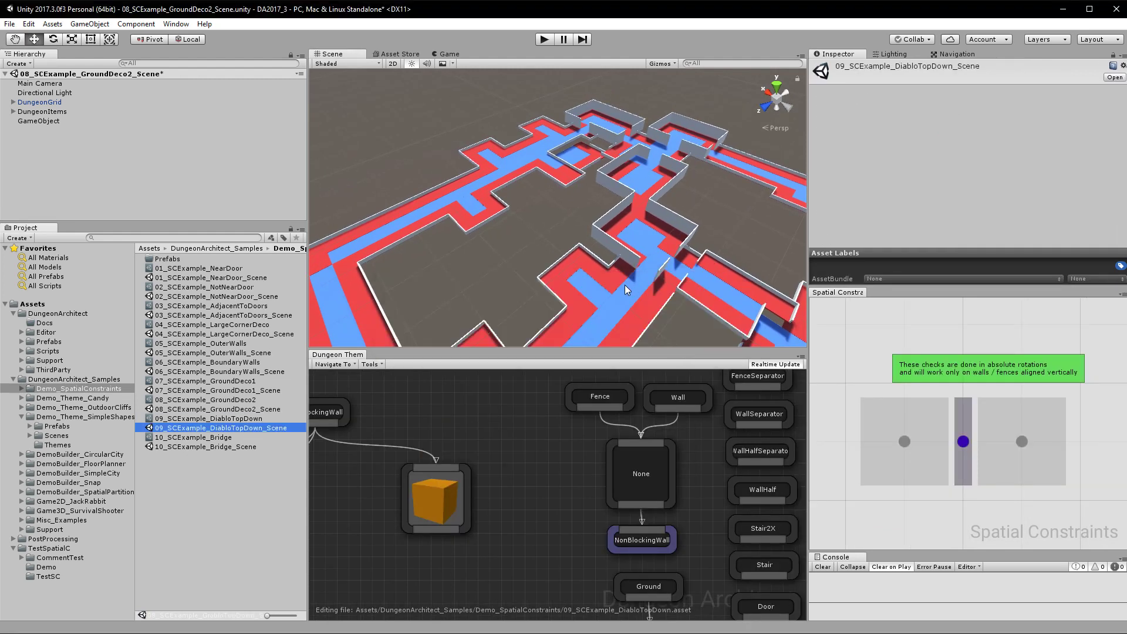
# Step: Inspect where the tall red and low orange walls stand in the scene, and find the mesh nodes under the NonBlockingWall marker
pyautogui.keyDown('alt'); pyautogui.moveTo(639, 284); pyautogui.dragTo(821, 245); pyautogui.keyUp('alt')
pyautogui.moveTo(820, 245); pyautogui.dragTo(331, 287, button='right')
pyautogui.keyDown('alt'); pyautogui.moveTo(331, 288); pyautogui.dragTo(364, 244); pyautogui.keyUp('alt')
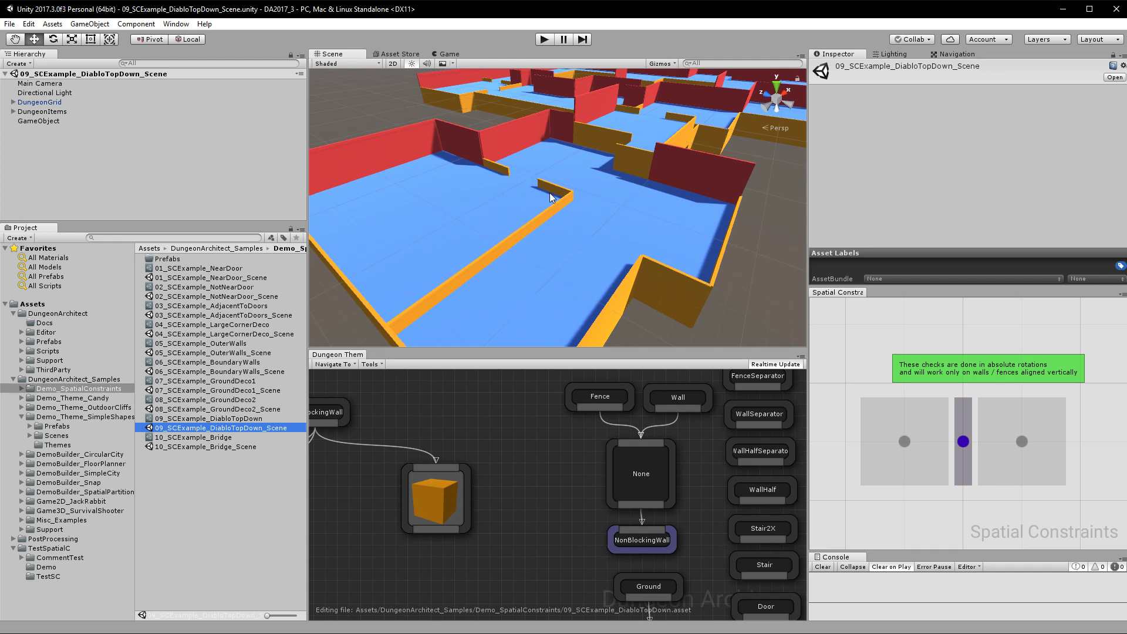
pyautogui.moveTo(499, 438); pyautogui.dragTo(712, 433, button='middle')
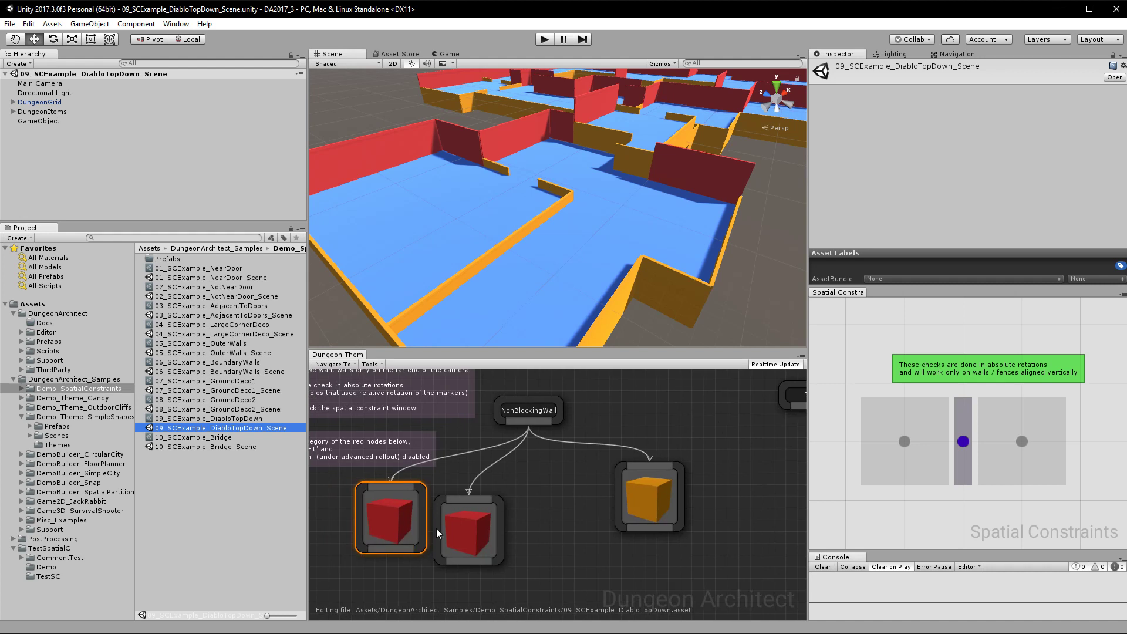
# Step: Compare the spatial constraints of the two red NonBlockingWall mesh nodes and show the first one's advanced spatial constraint settings
pyautogui.moveTo(488, 531); pyautogui.dragTo(481, 536)
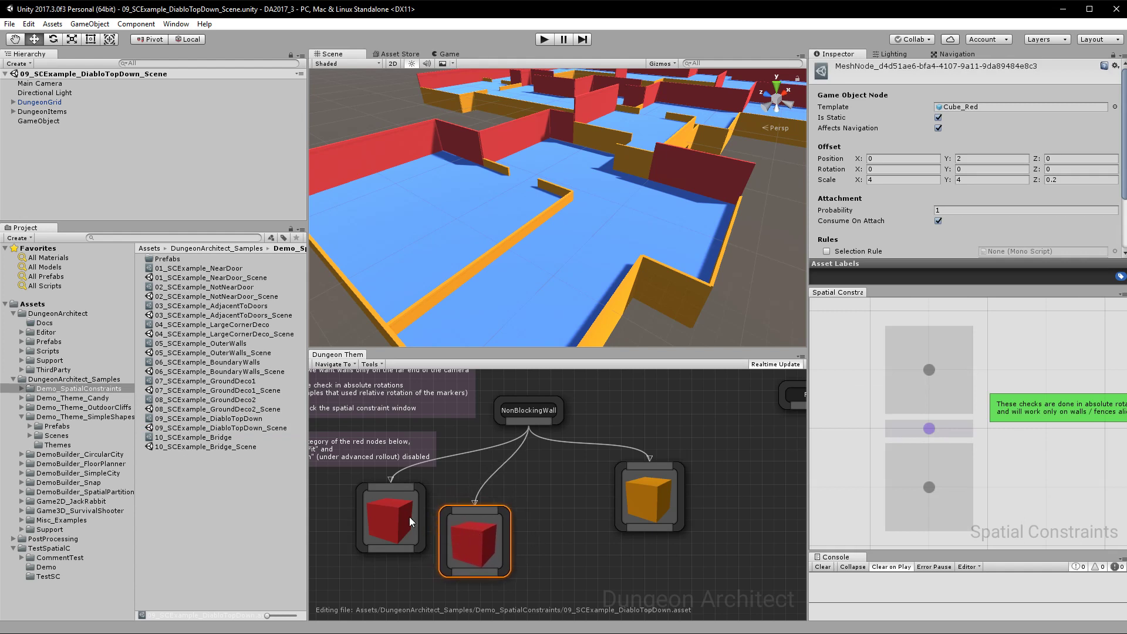
pyautogui.click(411, 522)
pyautogui.click(963, 442)
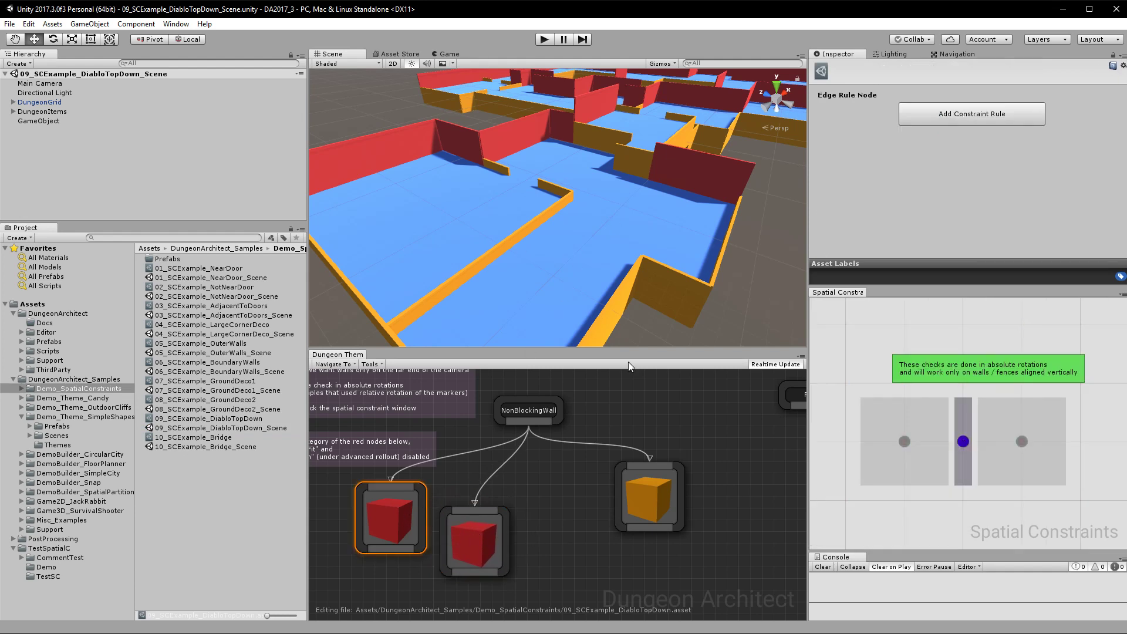
pyautogui.click(412, 502)
pyautogui.scroll(-3, 983, 220)
pyautogui.click(823, 246)
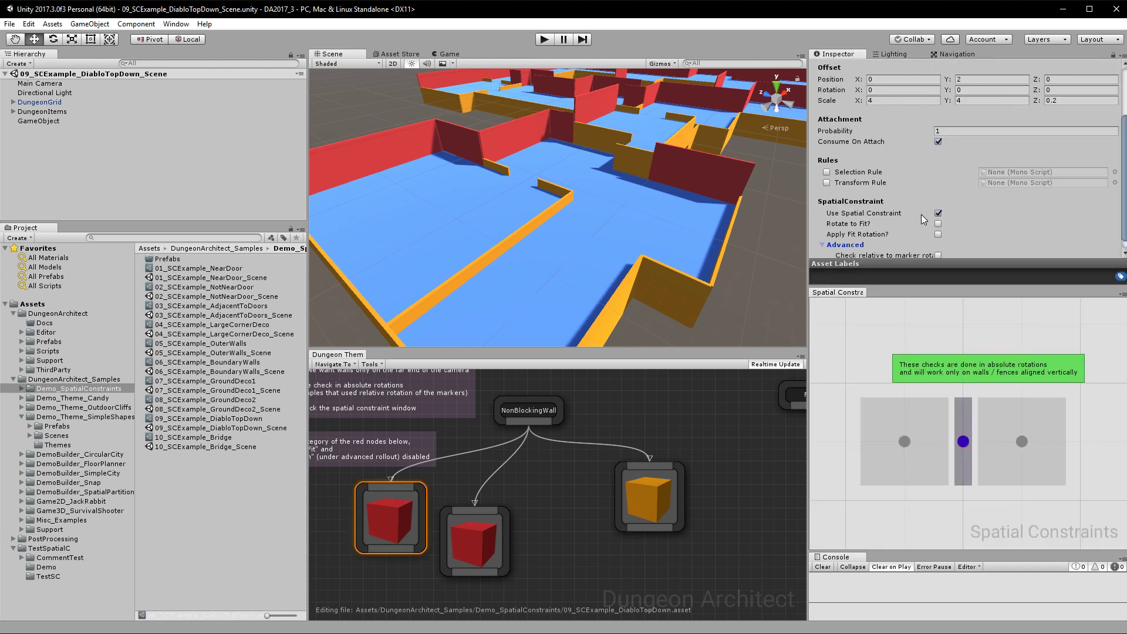
pyautogui.scroll(-1, 921, 209)
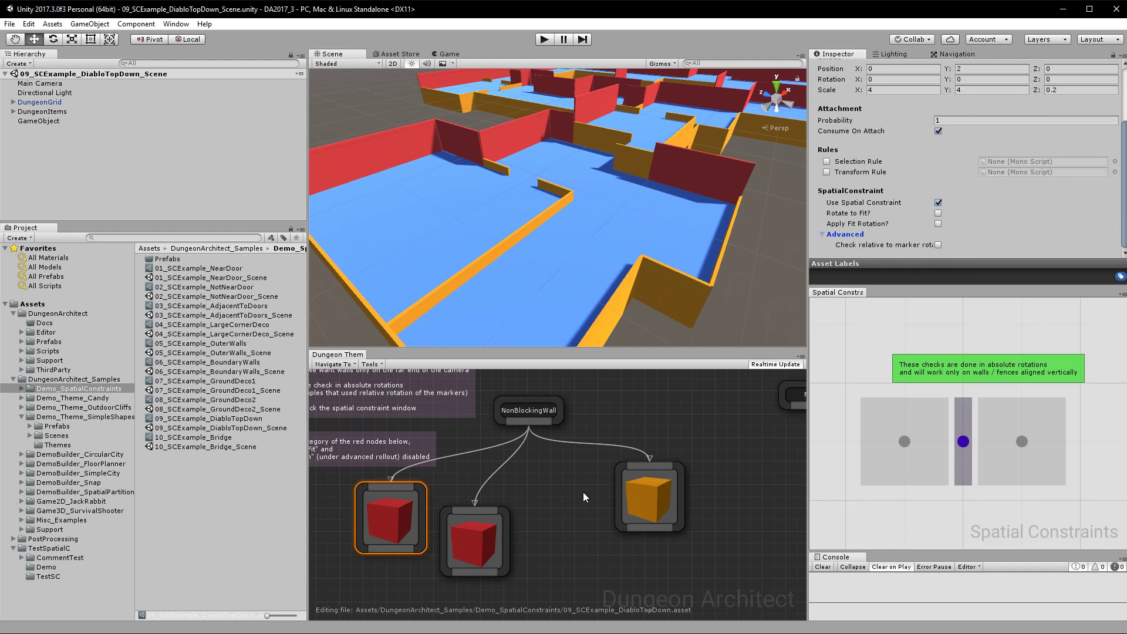
# Step: Examine the centre edge rule and its neighbouring tiles in the first red node's constraint layout against the scene's walls
pyautogui.moveTo(848, 352); pyautogui.dragTo(1088, 490)
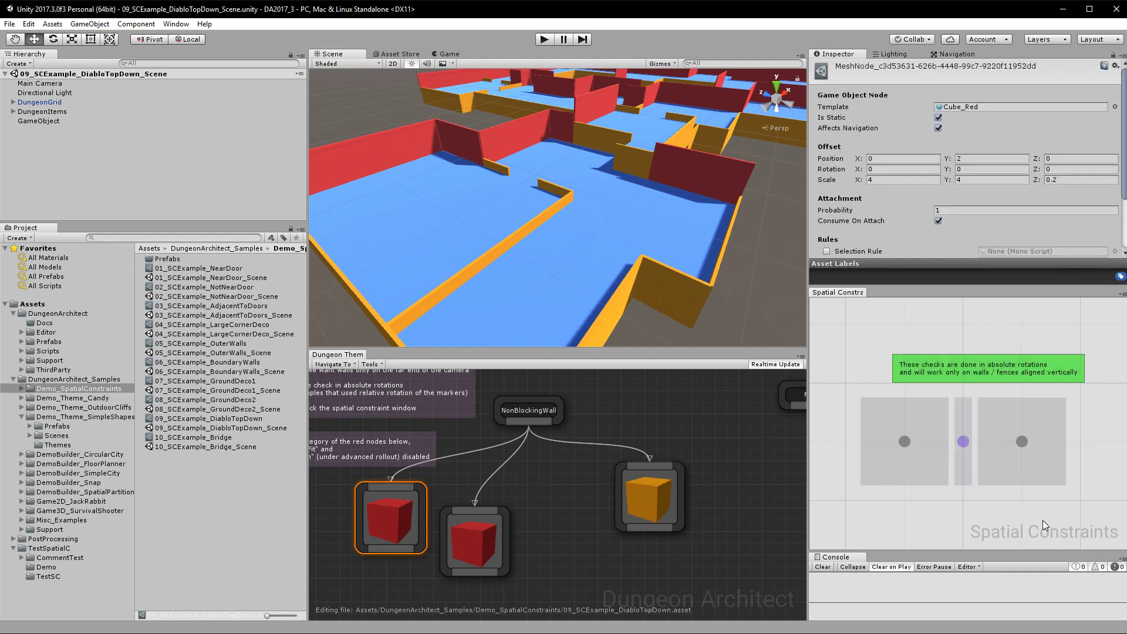
pyautogui.moveTo(833, 334); pyautogui.dragTo(1114, 519)
pyautogui.click(929, 501)
pyautogui.click(960, 441)
pyautogui.click(962, 442)
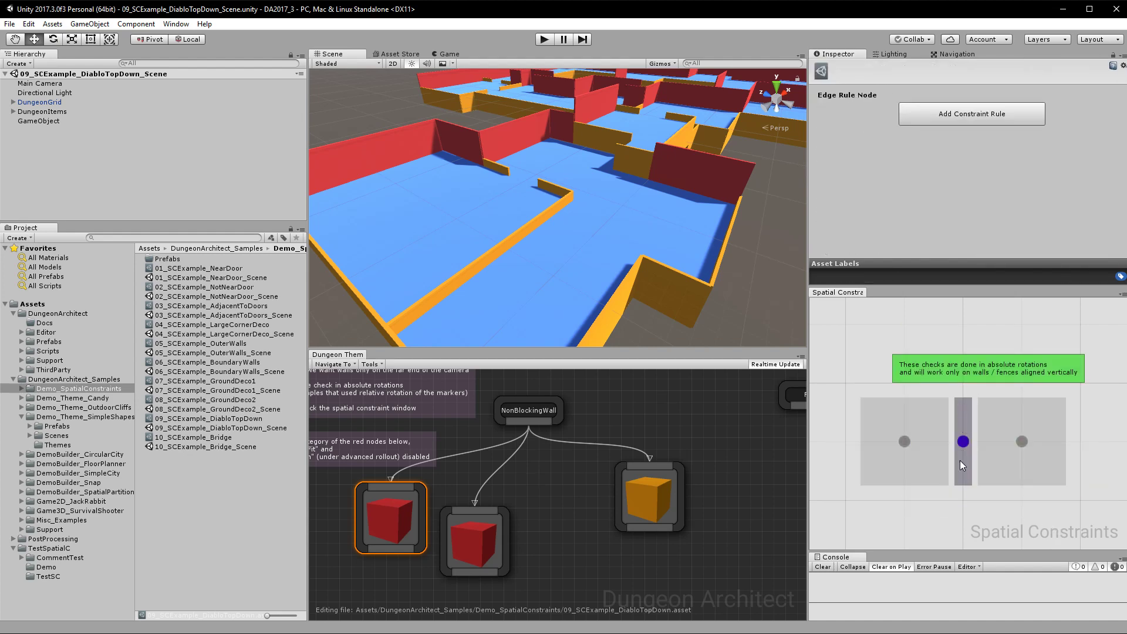
pyautogui.scroll(5, 616, 247)
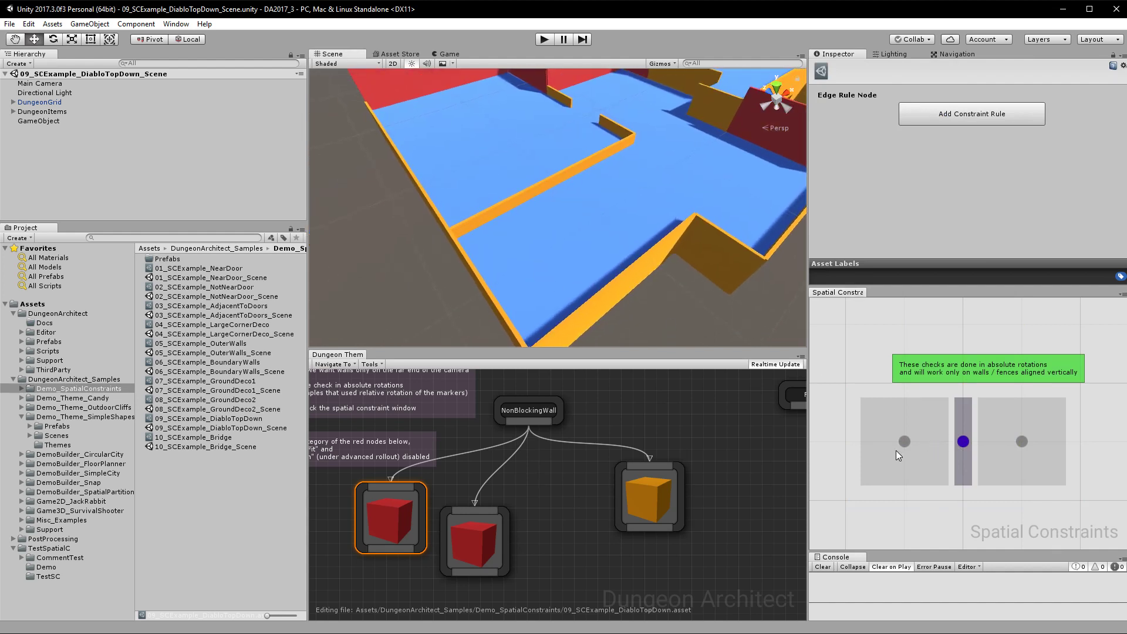
pyautogui.moveTo(964, 445)
pyautogui.mouseDown()
pyautogui.moveTo(966, 412)
pyautogui.moveTo(963, 441)
pyautogui.mouseUp()
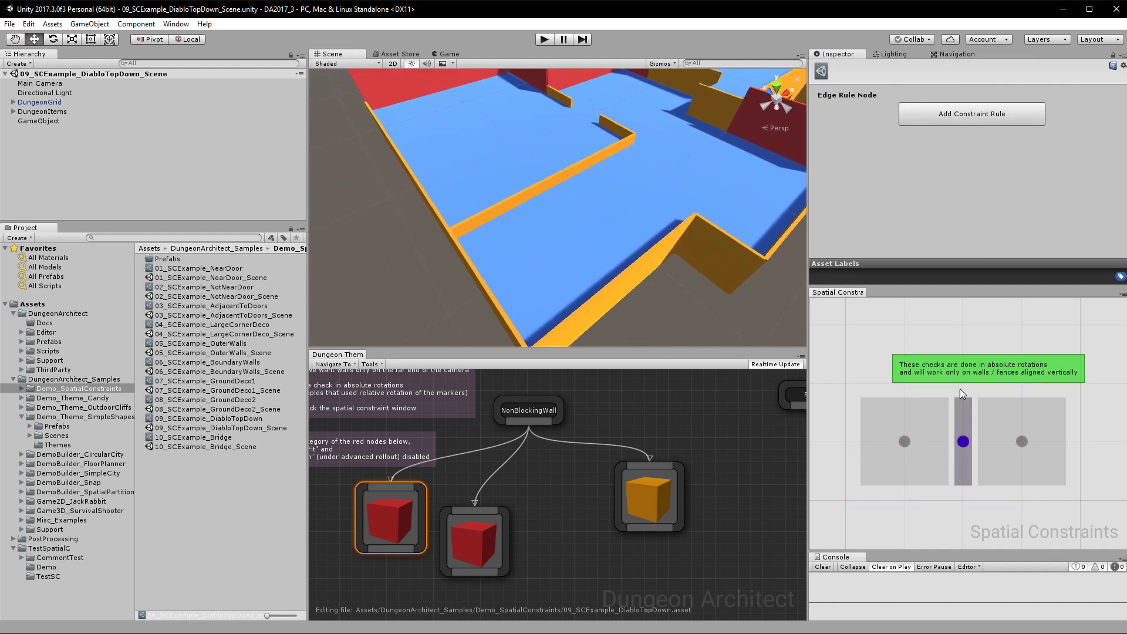
# Step: Check the second red node's edge rule, the Ground rules of its adjacent tiles, and its SpatialConstraint settings
pyautogui.click(492, 545)
pyautogui.click(933, 432)
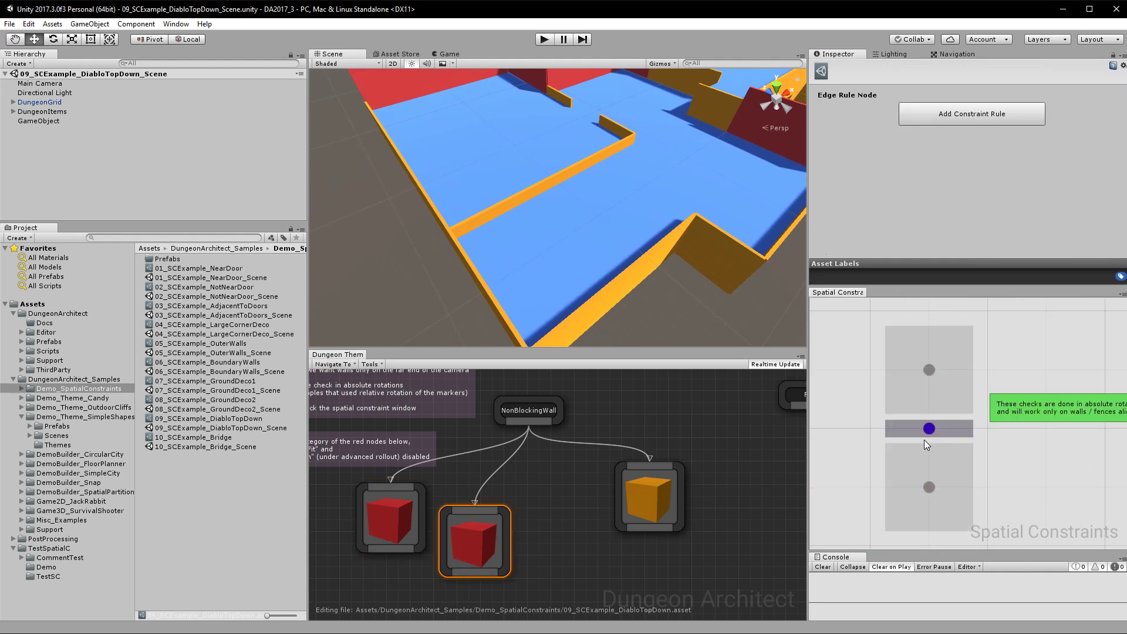
pyautogui.click(926, 372)
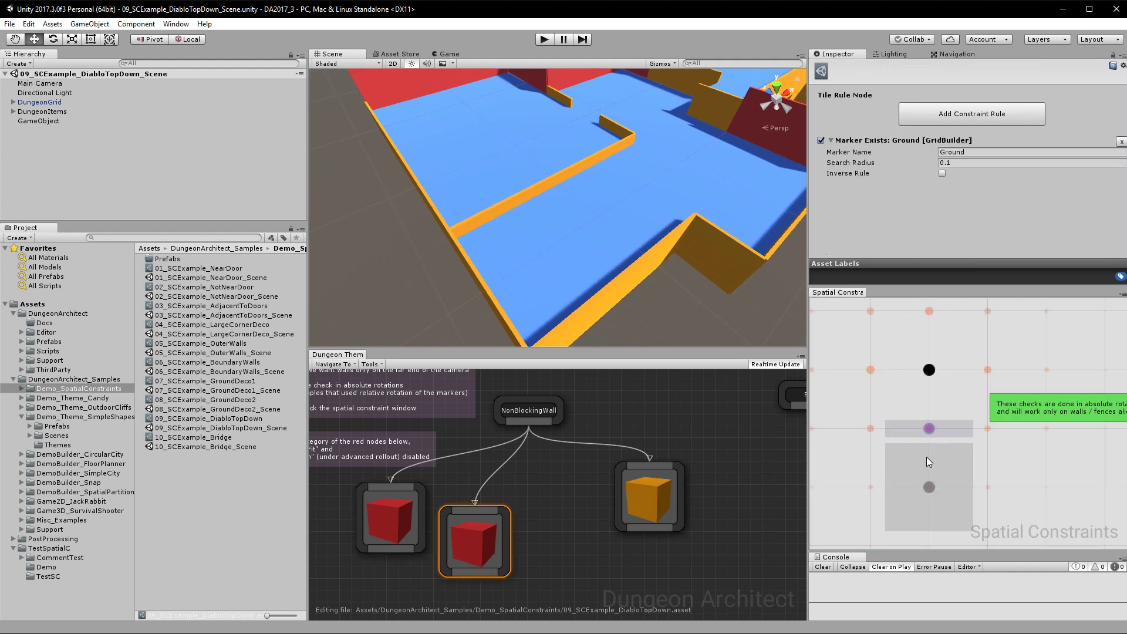
pyautogui.click(926, 491)
pyautogui.click(929, 375)
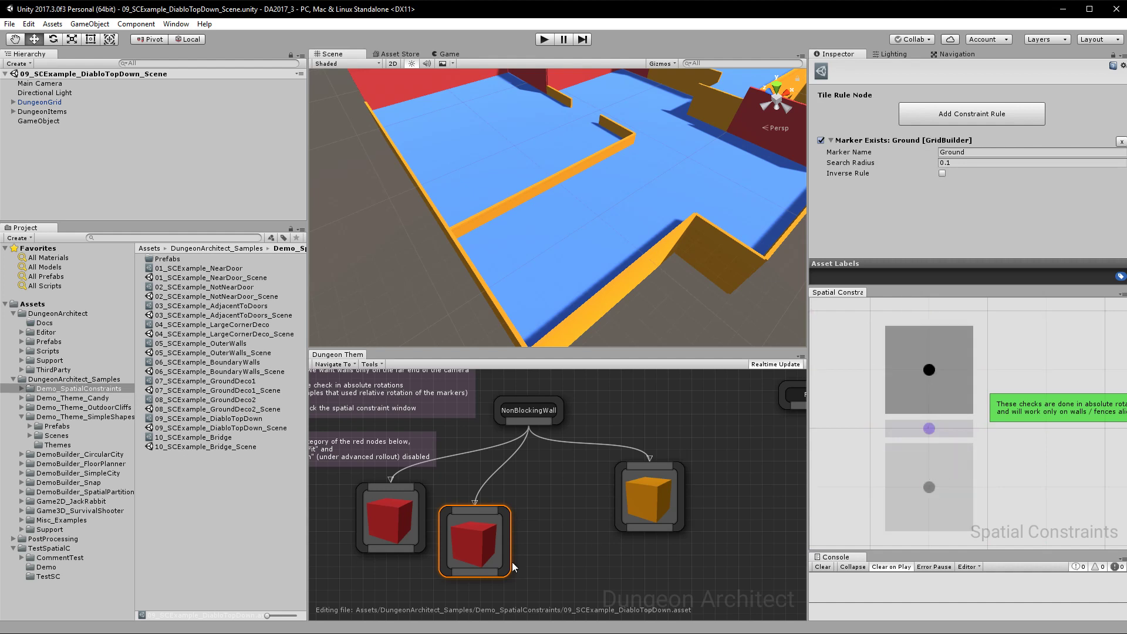
pyautogui.click(558, 517)
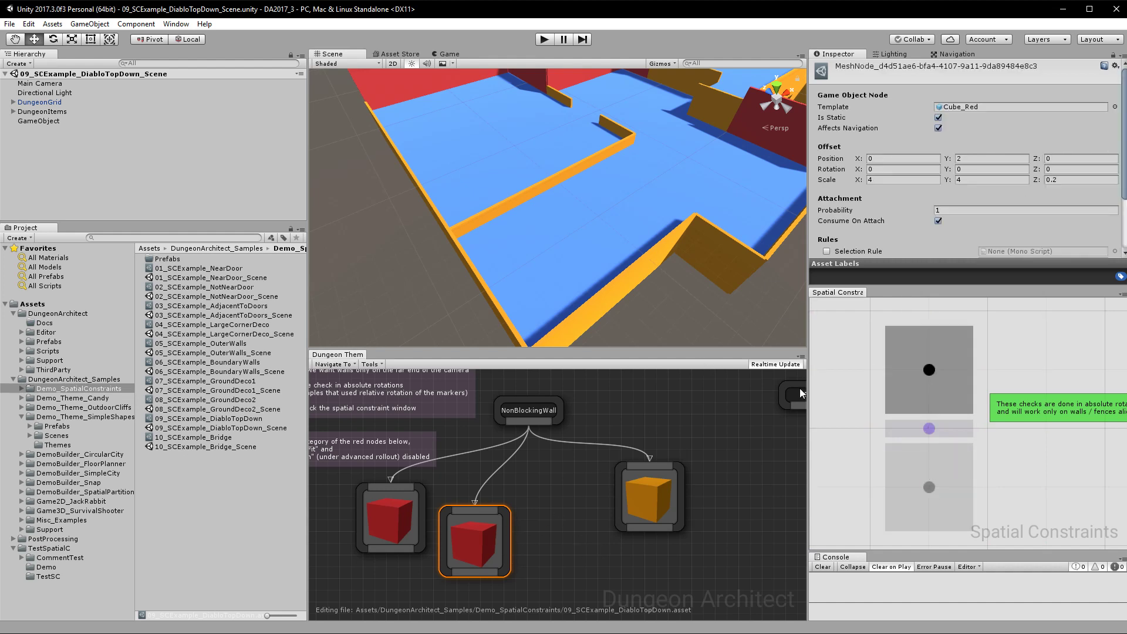
pyautogui.scroll(-3, 913, 247)
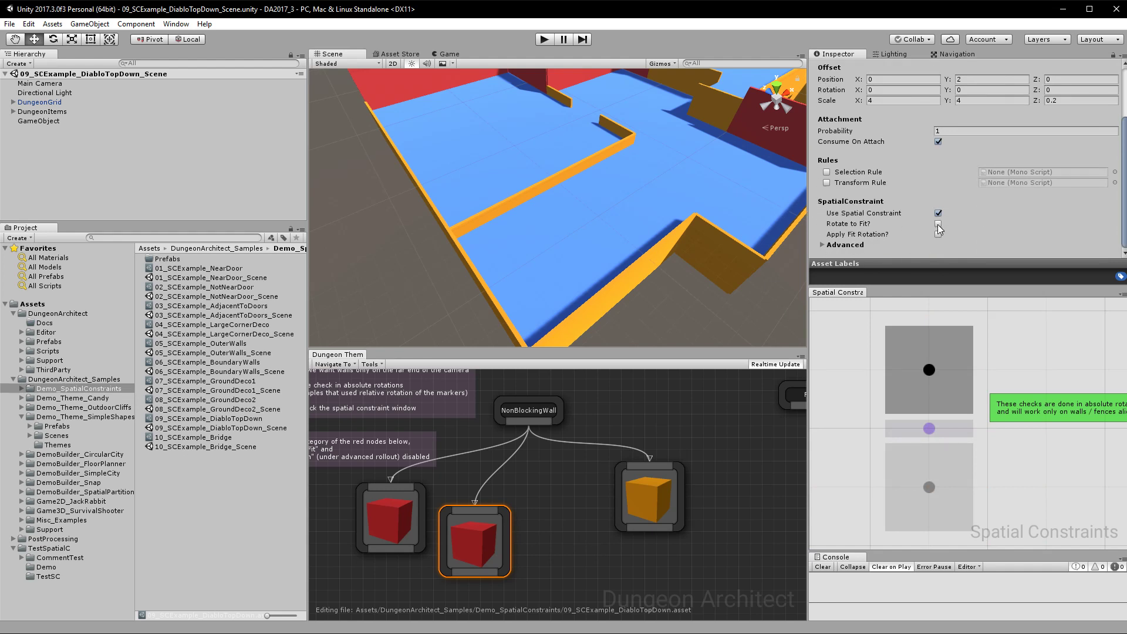
pyautogui.moveTo(864, 352); pyautogui.dragTo(1044, 513)
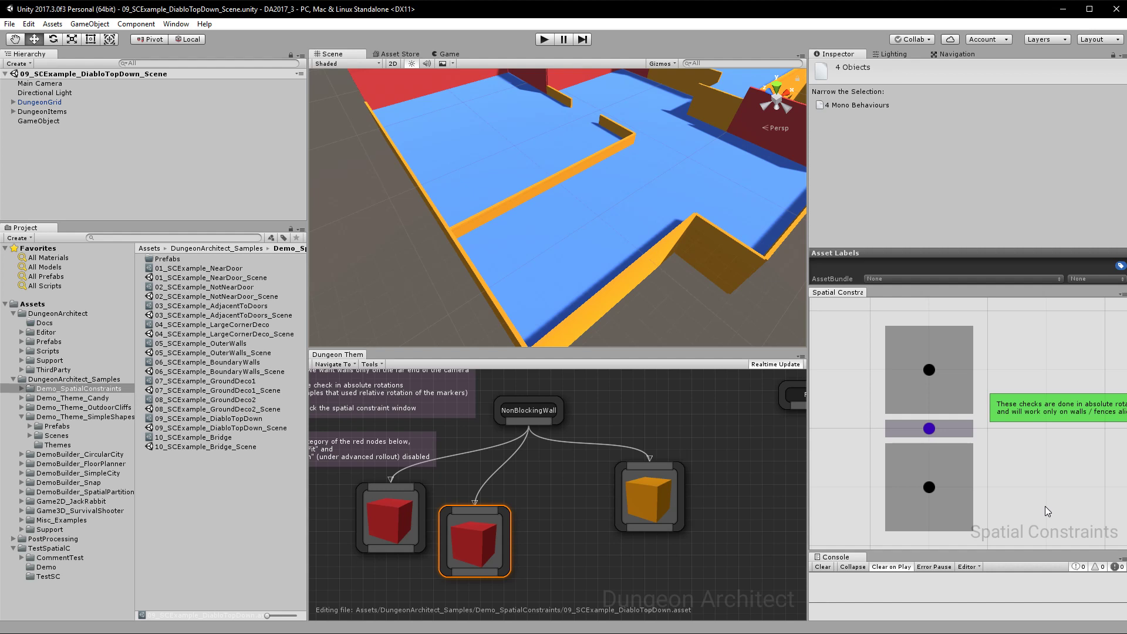
# Step: Look over the tall red and low orange walls around the room in the scene
pyautogui.moveTo(675, 192); pyautogui.dragTo(653, 159, button='right')
pyautogui.moveTo(562, 136); pyautogui.dragTo(634, 225, button='right')
pyautogui.press('s')
pyautogui.press('w')
# Step: Review the two red mesh nodes and move the orange mesh node slightly farther from them in the theme graph
pyautogui.click(387, 518)
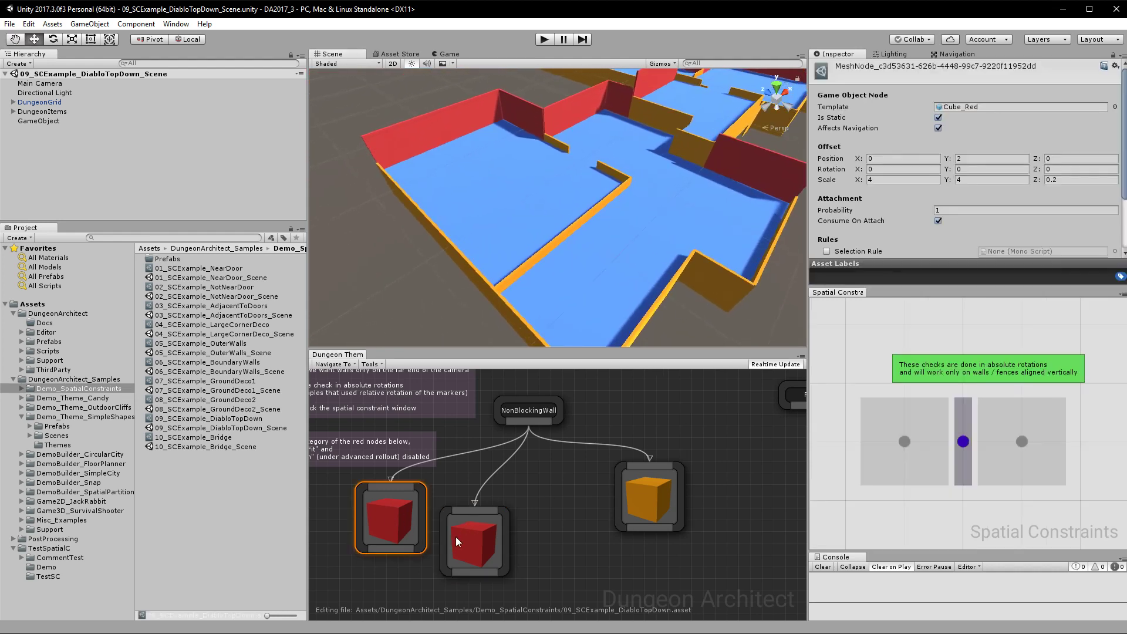
pyautogui.click(483, 544)
pyautogui.moveTo(332, 496); pyautogui.dragTo(519, 565)
pyautogui.moveTo(644, 488); pyautogui.dragTo(674, 502)
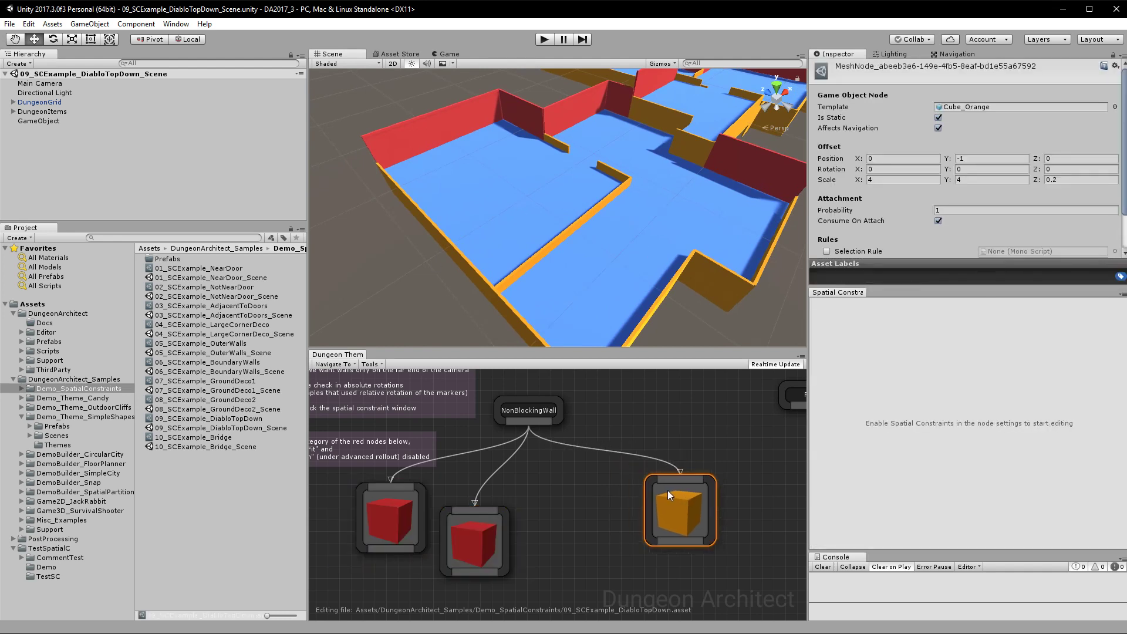
# Step: Disconnect the first red mesh node from the NonBlockingWall marker to see which walls it places, and reconnect it
pyautogui.click(401, 515)
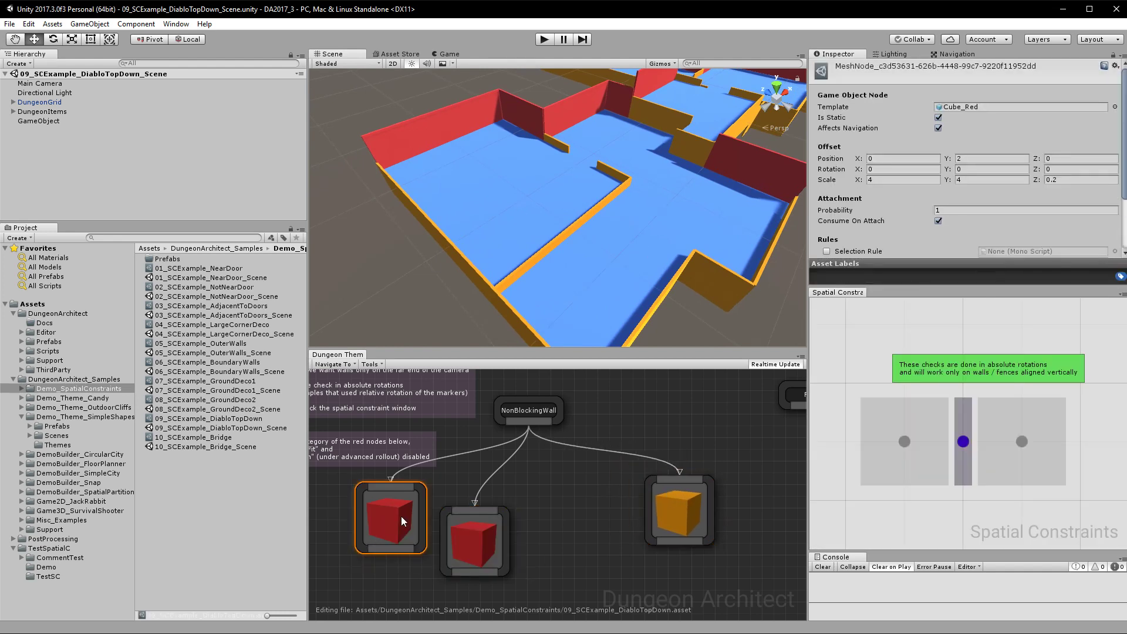
pyautogui.click(963, 443)
pyautogui.keyDown('alt'); pyautogui.click(382, 486); pyautogui.keyUp('alt')
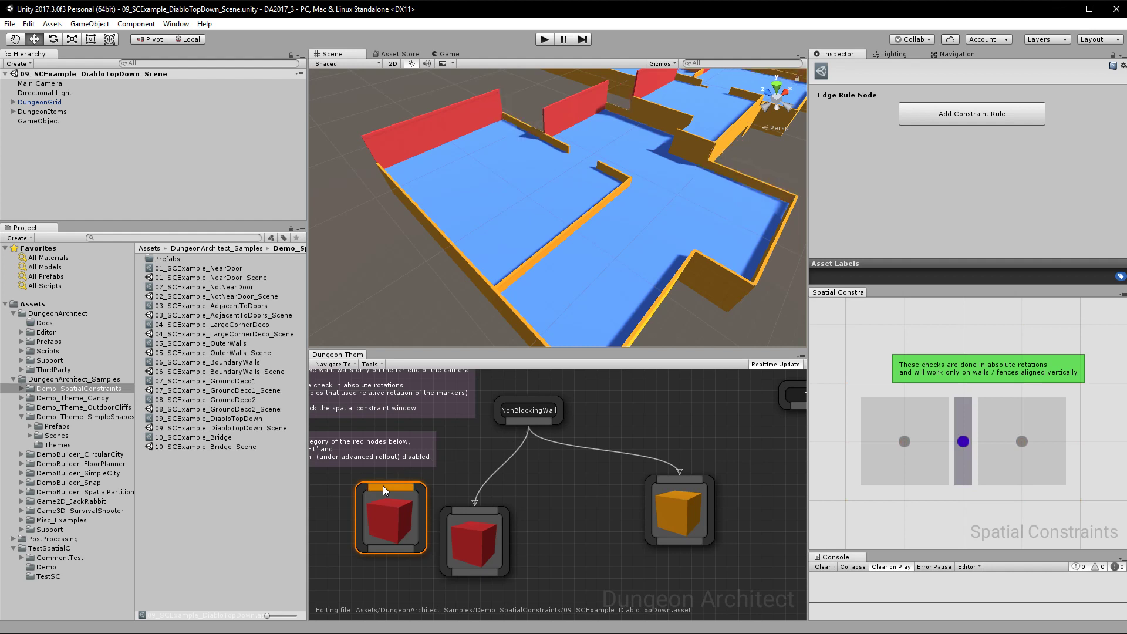
pyautogui.moveTo(525, 431); pyautogui.dragTo(400, 491)
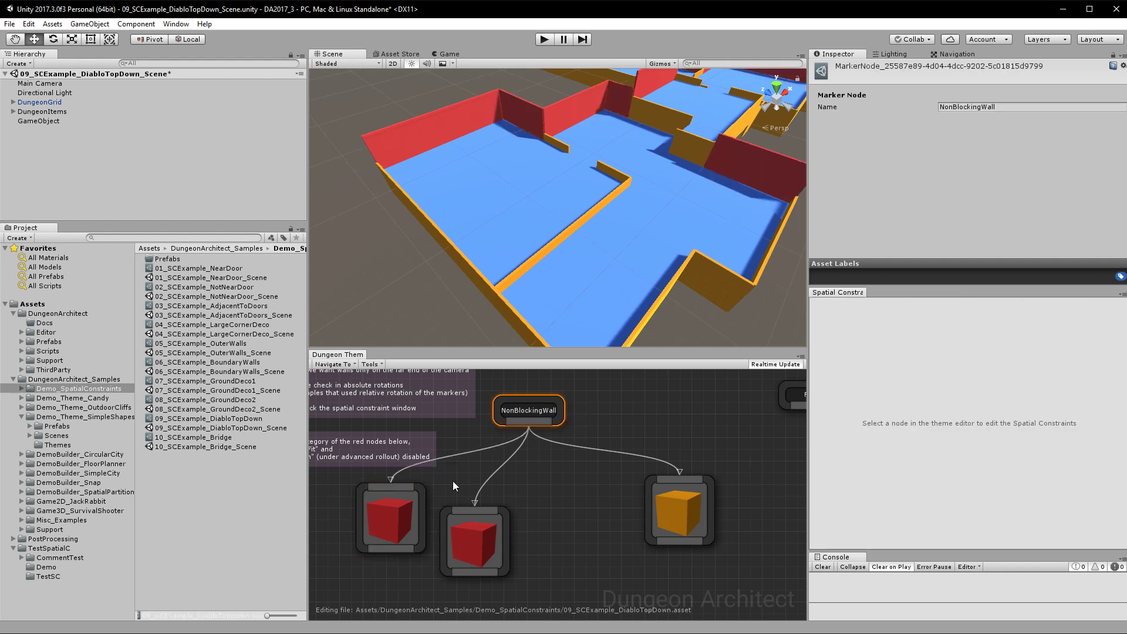
# Step: Disconnect the second red mesh node from the NonBlockingWall marker to compare the walls, reconnect it and select it
pyautogui.click(481, 511)
pyautogui.moveTo(500, 488); pyautogui.dragTo(485, 506)
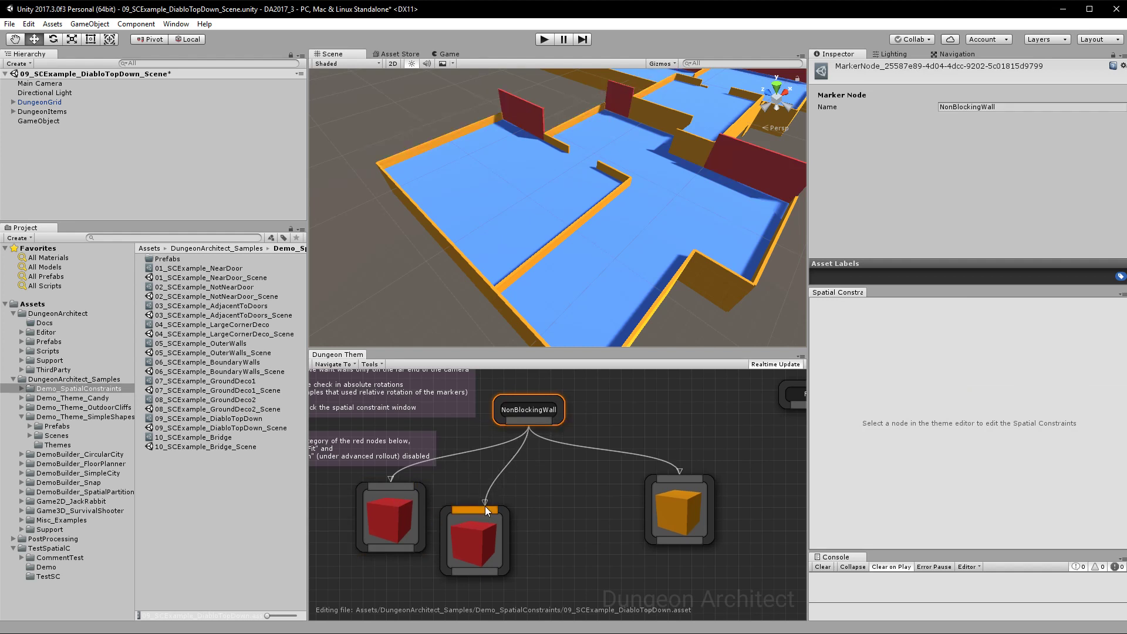
pyautogui.click(485, 506)
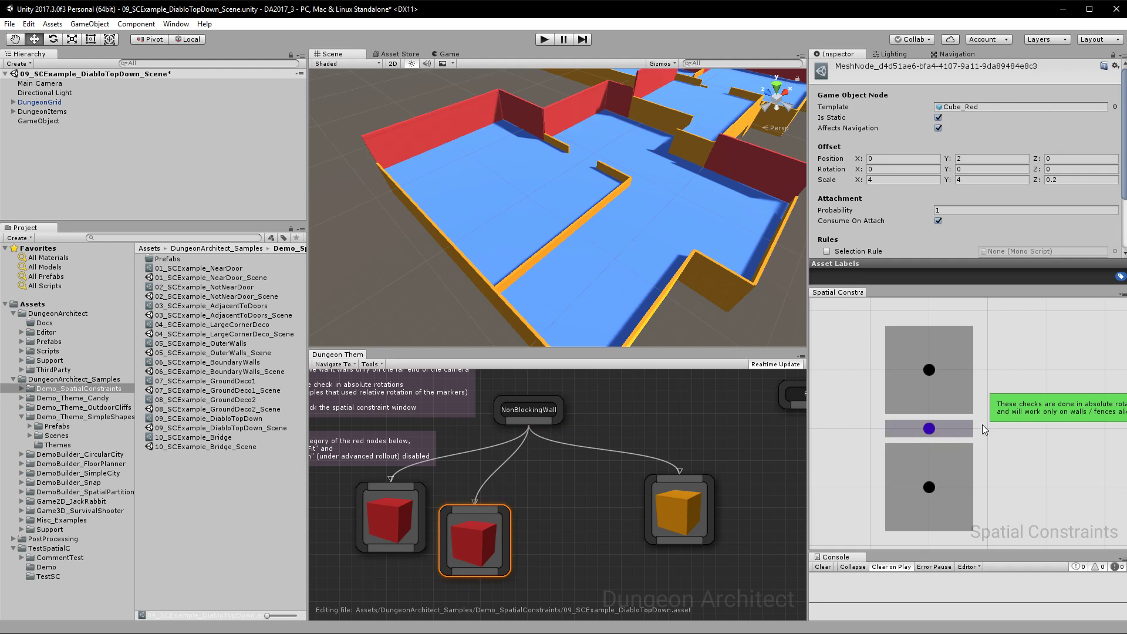
# Step: Compare the edge rules and advanced SpatialConstraint settings of both red nodes and read the comments in the theme graph
pyautogui.click(402, 523)
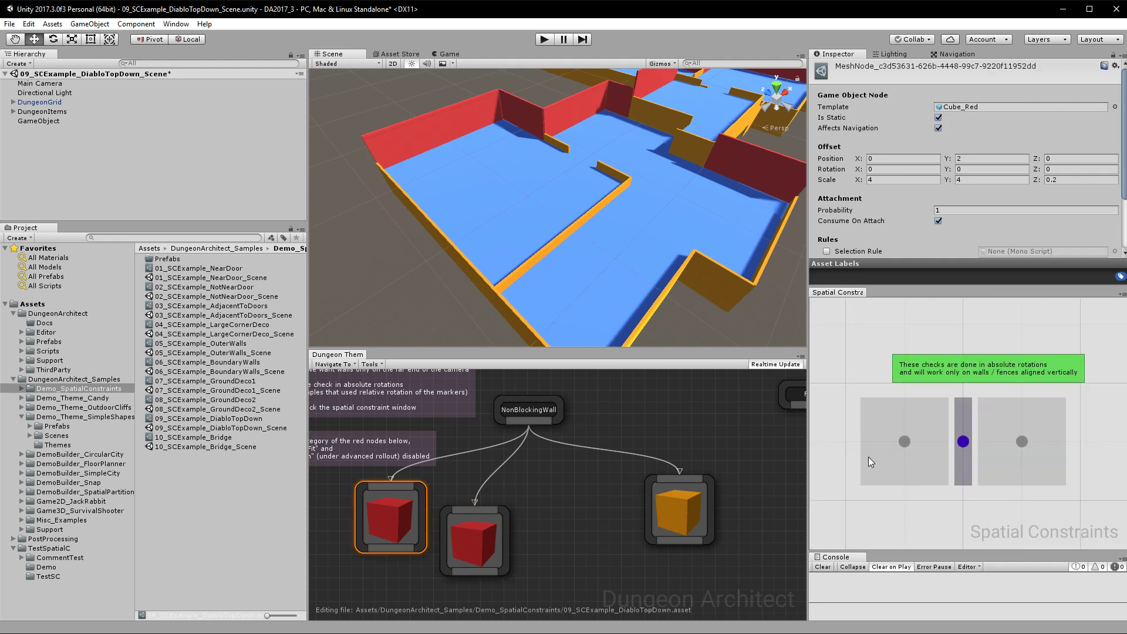
pyautogui.click(963, 443)
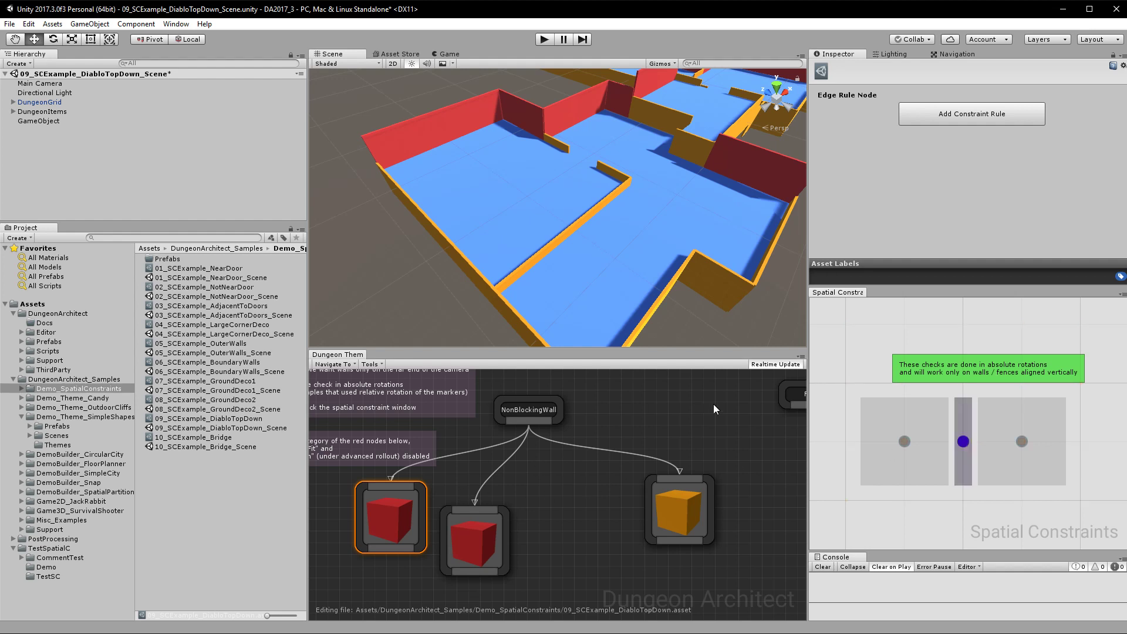
pyautogui.click(472, 549)
pyautogui.scroll(-3, 969, 159)
pyautogui.click(825, 248)
pyautogui.scroll(-1, 904, 252)
pyautogui.click(373, 518)
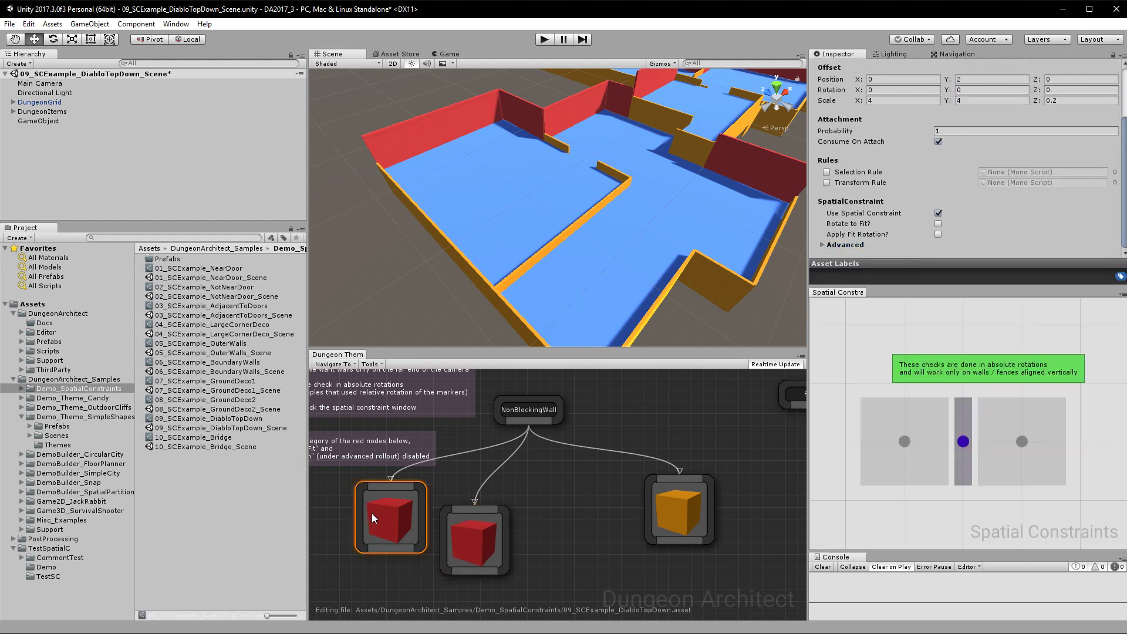
pyautogui.click(821, 245)
pyautogui.moveTo(423, 443)
pyautogui.mouseDown(button='right')
pyautogui.moveTo(625, 511)
pyautogui.moveTo(617, 501)
pyautogui.mouseUp(button='right')
pyautogui.moveTo(769, 507); pyautogui.dragTo(632, 440, button='right')
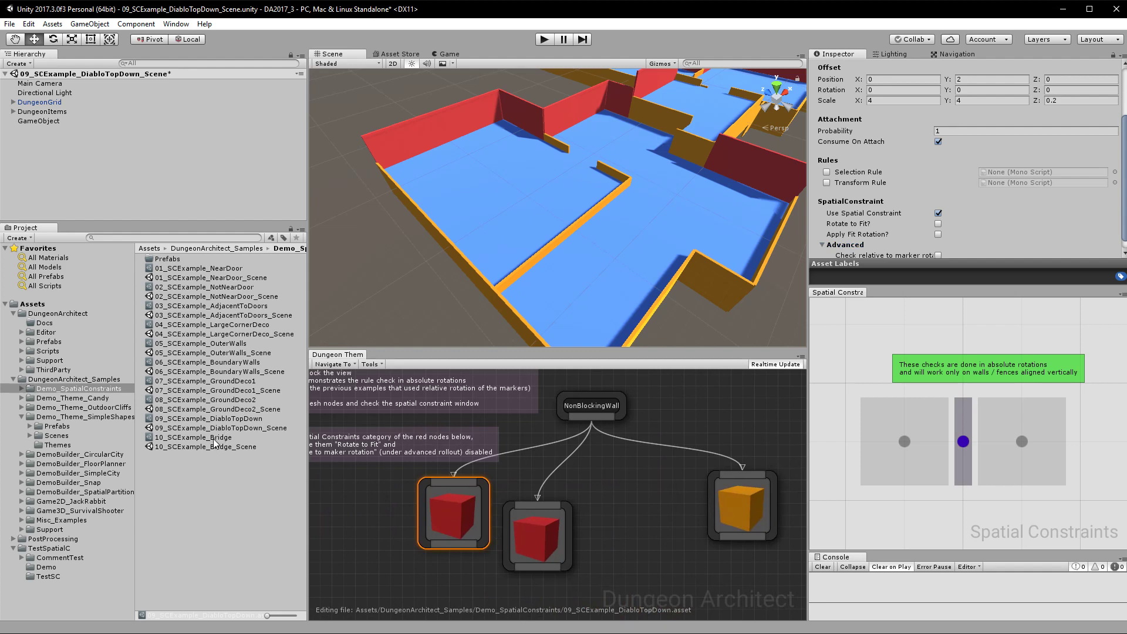
# Step: Open the sample theme 10_SCExample_Bridge and its scene 10_SCExample_Bridge_Scene
pyautogui.click(214, 437)
pyautogui.doubleClick(215, 447)
pyautogui.click(683, 345)
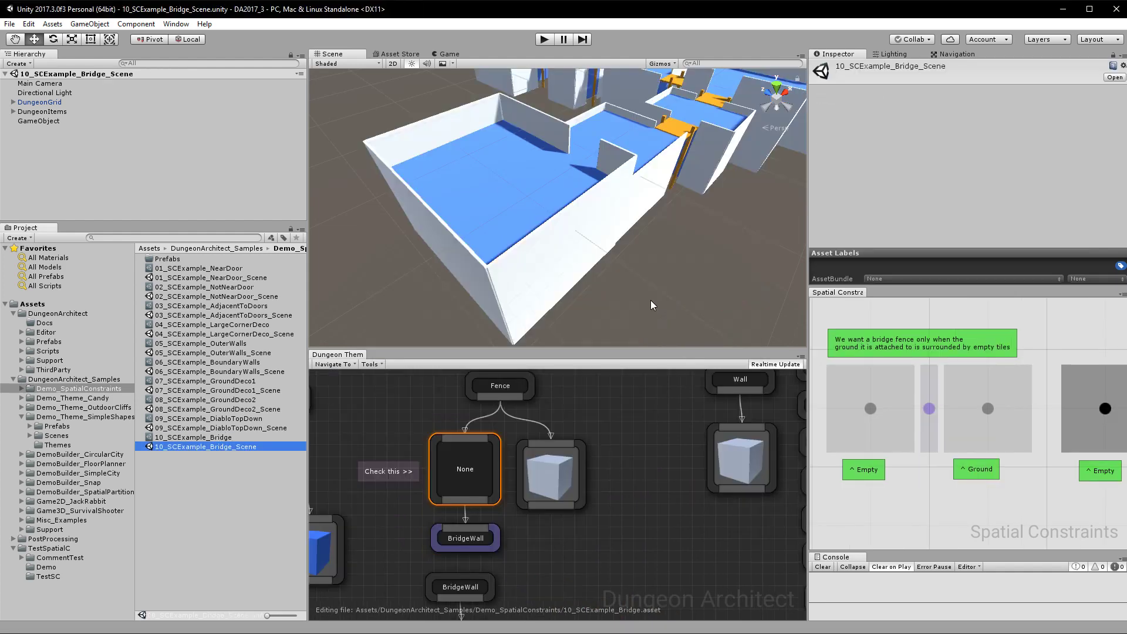
# Step: Inspect the orange bridge between the platforms and find the nodes under the Ground and Fence markers
pyautogui.keyDown('alt'); pyautogui.moveTo(661, 268); pyautogui.dragTo(709, 129); pyautogui.keyUp('alt')
pyautogui.press('w')
pyautogui.moveTo(709, 129); pyautogui.dragTo(933, 258, button='right')
pyautogui.press('s')
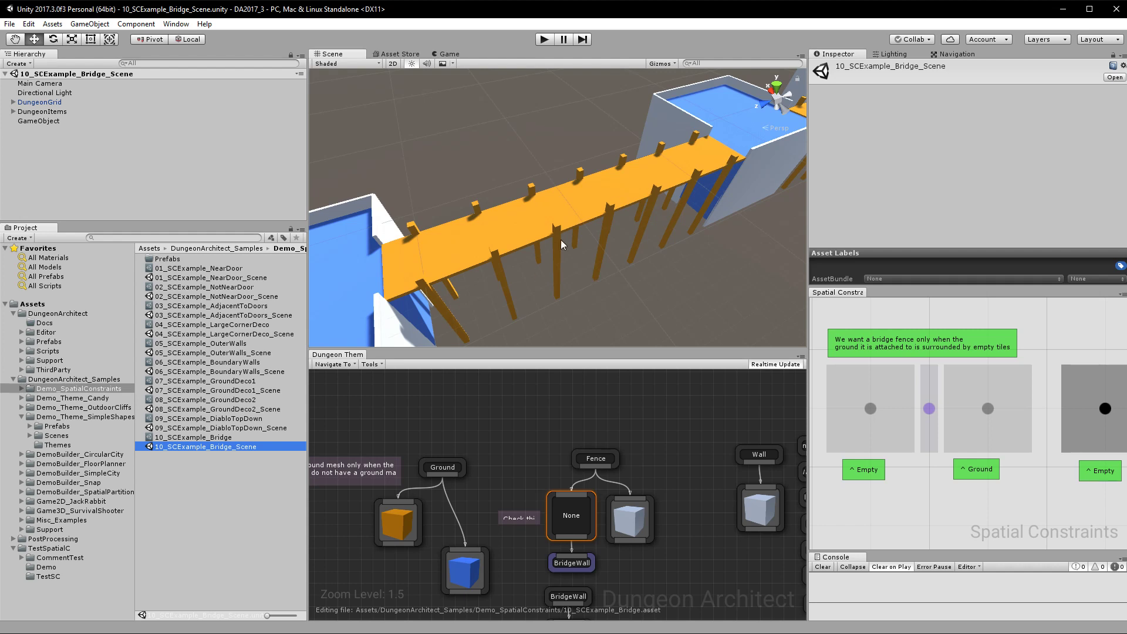
pyautogui.rightClick(398, 499)
pyautogui.click(388, 506)
pyautogui.moveTo(390, 505); pyautogui.dragTo(393, 504, button='right')
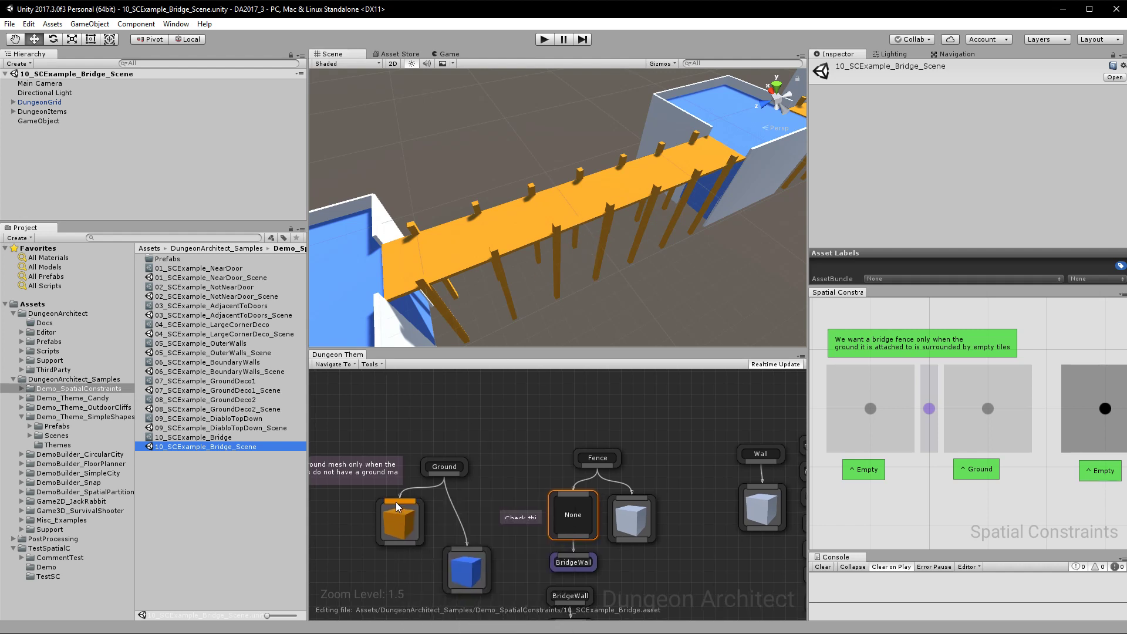
# Step: Disconnect the orange mesh node from the Ground marker and the None node from the Fence marker, and inspect the corridor
pyautogui.keyDown('alt'); pyautogui.click(396, 502); pyautogui.keyUp('alt')
pyautogui.keyDown('alt'); pyautogui.click(567, 493); pyautogui.keyUp('alt')
pyautogui.moveTo(549, 297); pyautogui.dragTo(1037, 337, button='right')
pyautogui.press('w')
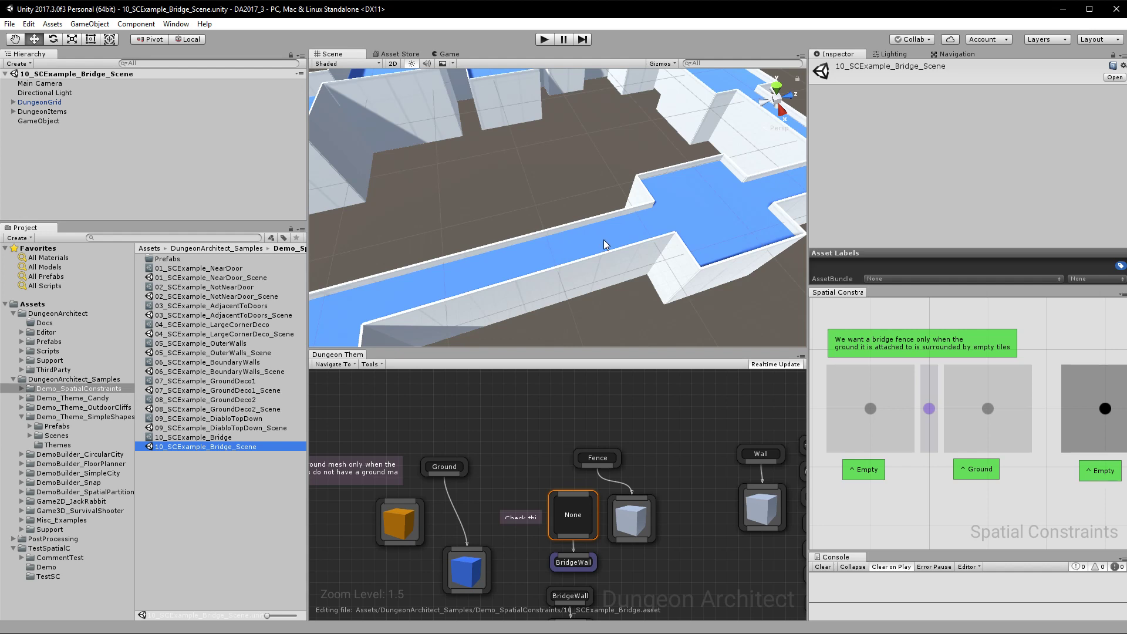
# Step: Reconnect the orange mesh node to the Ground marker and select it to show its spatial constraints
pyautogui.moveTo(440, 476); pyautogui.dragTo(399, 518)
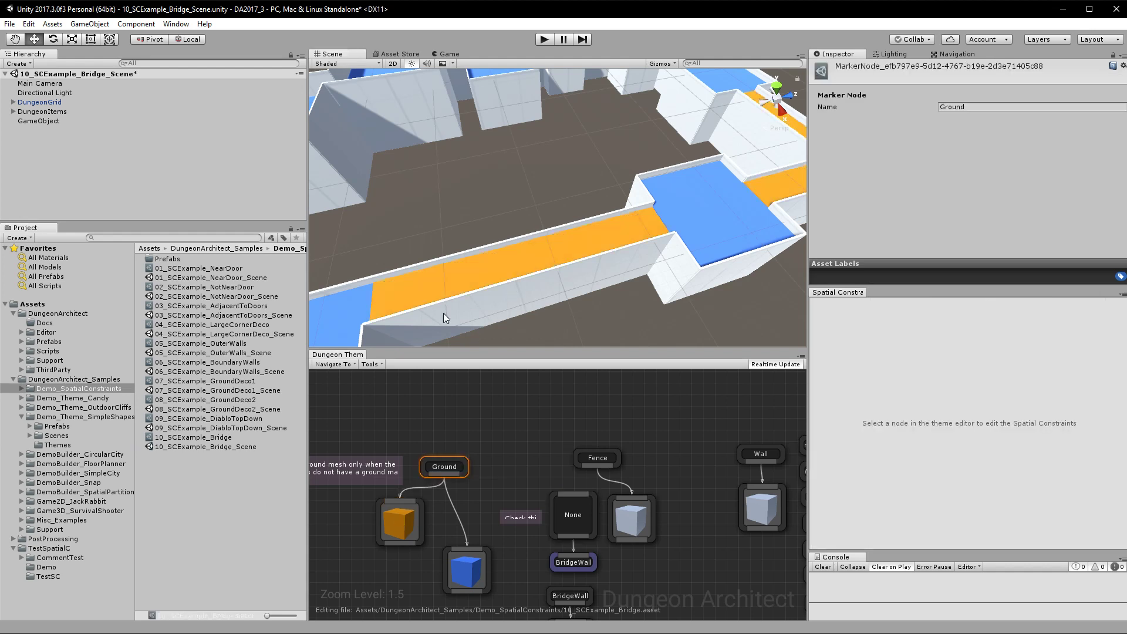
pyautogui.click(402, 519)
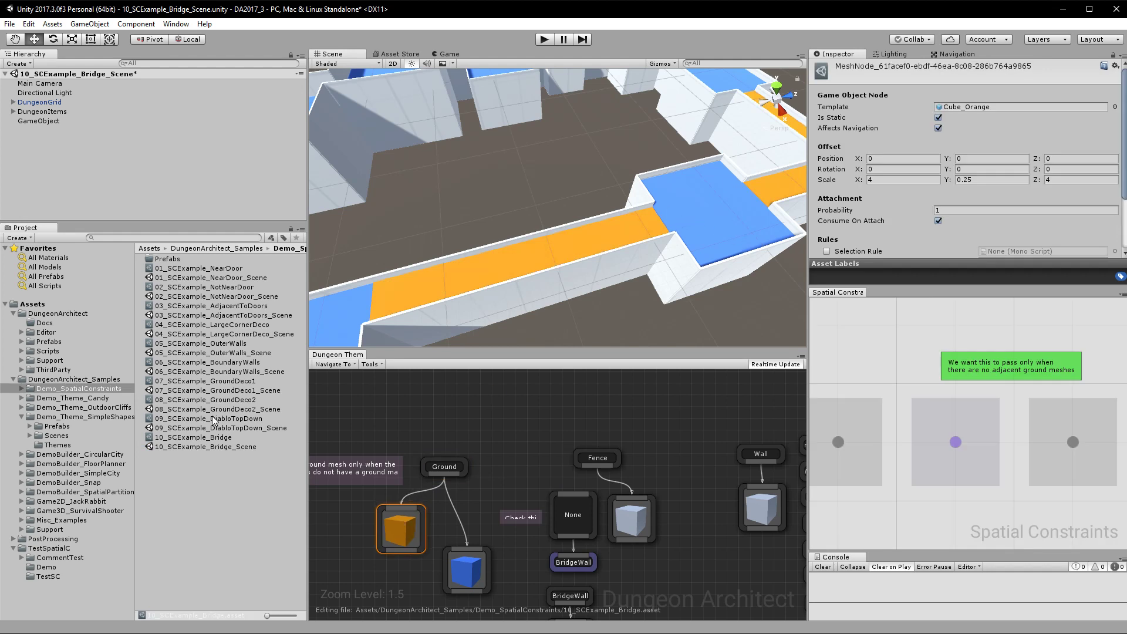
pyautogui.moveTo(395, 542); pyautogui.dragTo(398, 537)
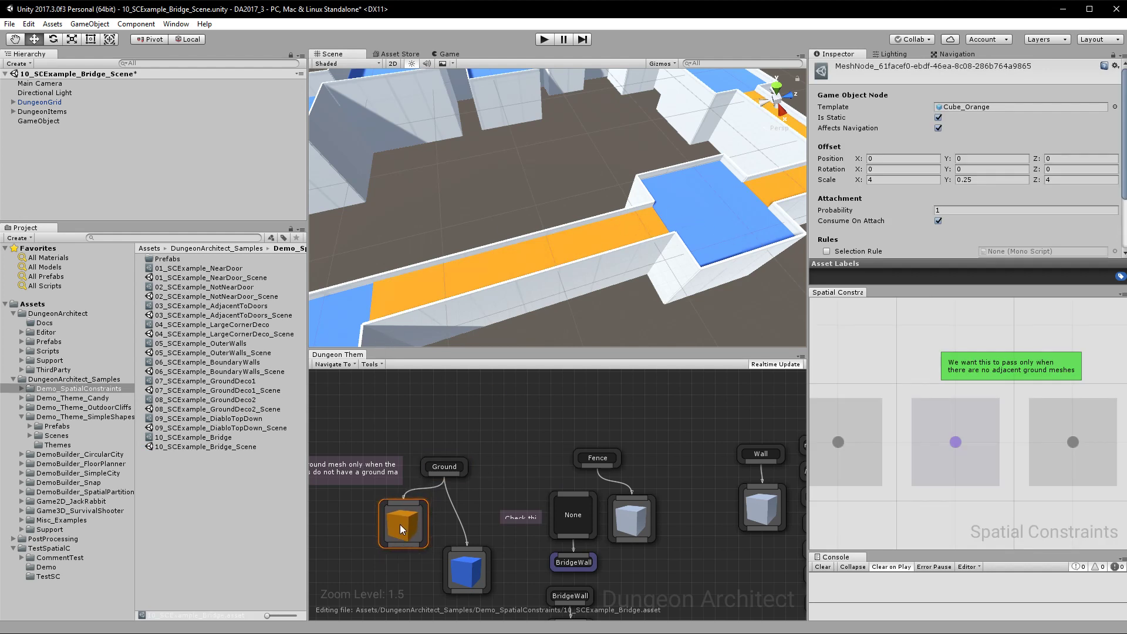
# Step: Examine the centre tile and the inverse Ground rules on both adjacent tiles in the orange node's constraint layout
pyautogui.moveTo(954, 385); pyautogui.dragTo(995, 373, button='middle')
pyautogui.click(997, 431)
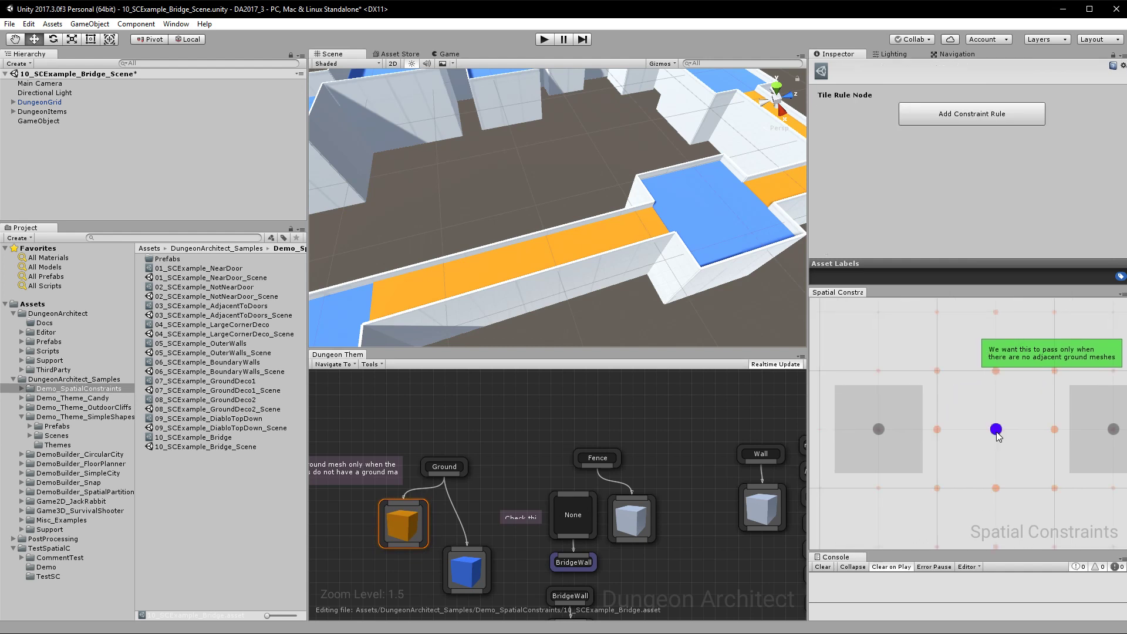
pyautogui.click(881, 432)
pyautogui.click(1116, 434)
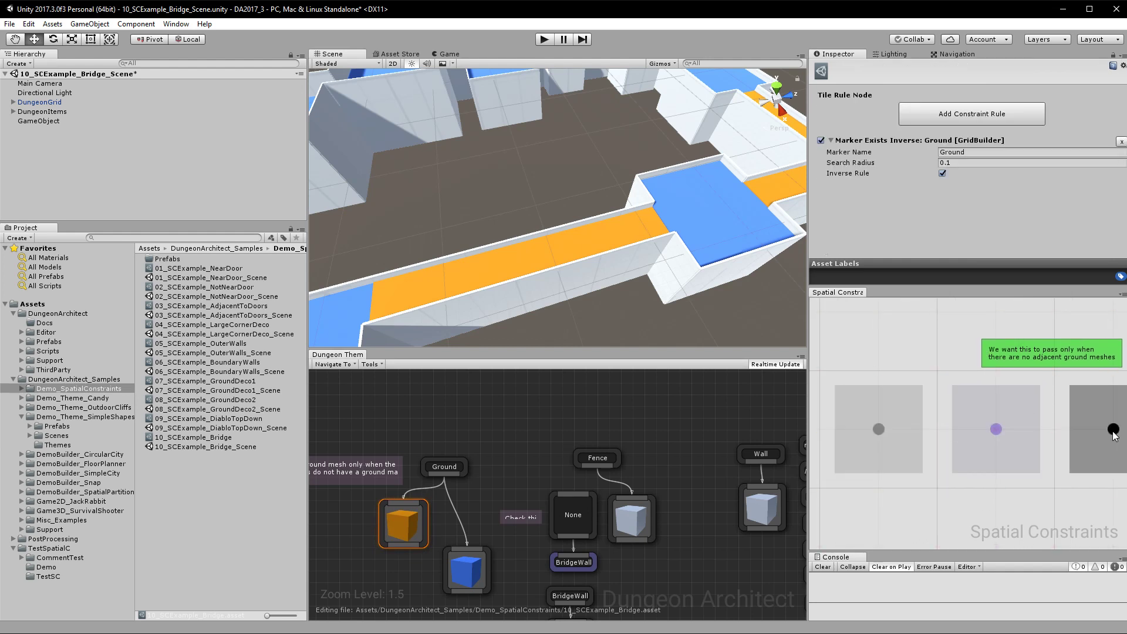
pyautogui.click(881, 431)
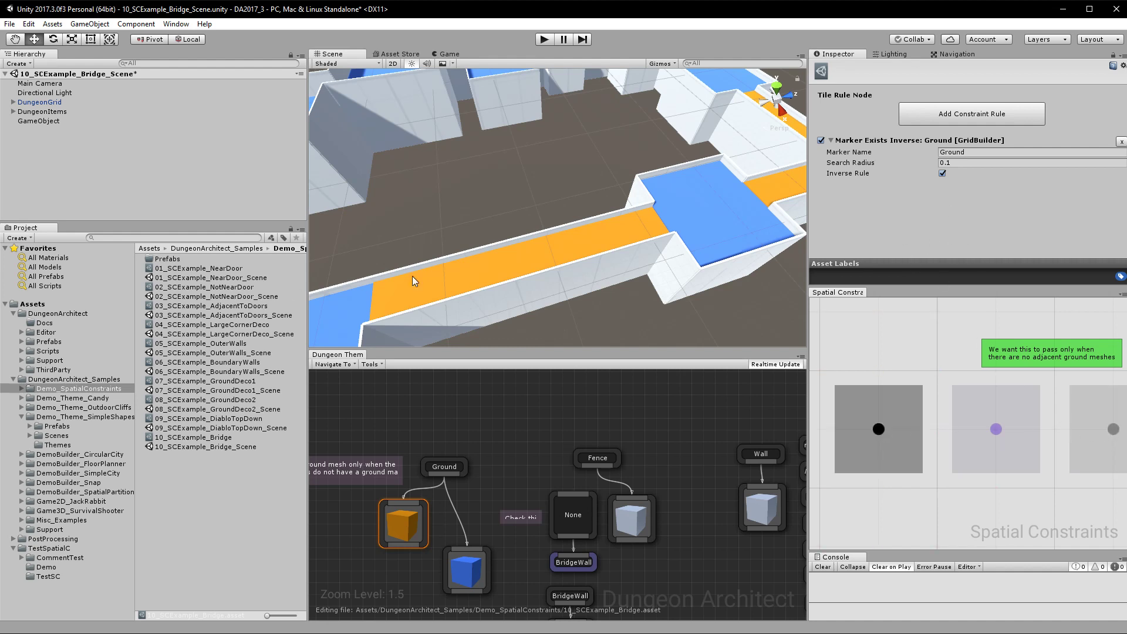
# Step: Select an orange corridor tile in the scene, clear the selection, and examine the empty space along the corridor's side
pyautogui.moveTo(574, 234); pyautogui.dragTo(455, 276, button='right')
pyautogui.click(574, 234)
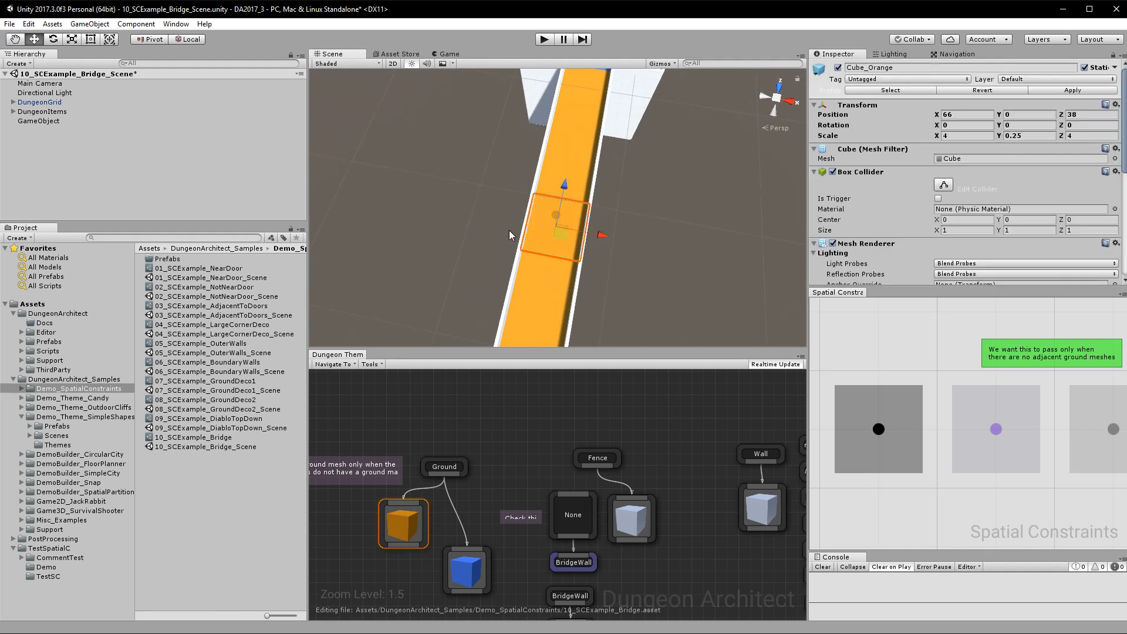
pyautogui.click(486, 218)
pyautogui.click(549, 229)
pyautogui.click(496, 225)
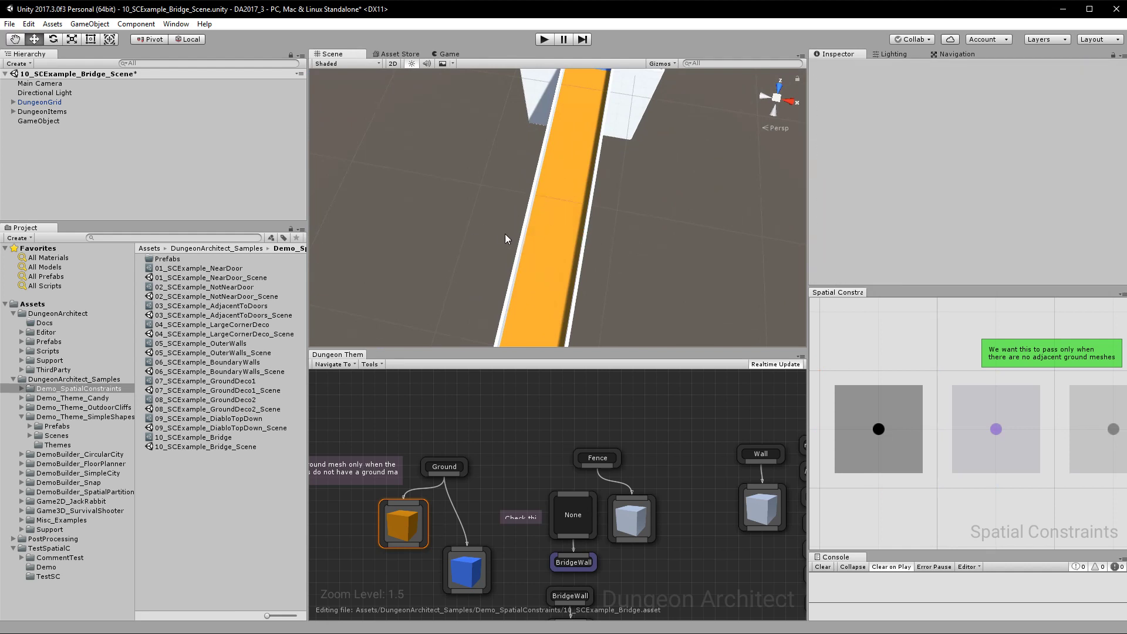
# Step: Select the orange mesh node under the Ground marker and review the constraint rules on its two outer tiles
pyautogui.moveTo(405, 527)
pyautogui.mouseDown()
pyautogui.moveTo(398, 541)
pyautogui.moveTo(410, 533)
pyautogui.mouseUp()
pyautogui.click(878, 429)
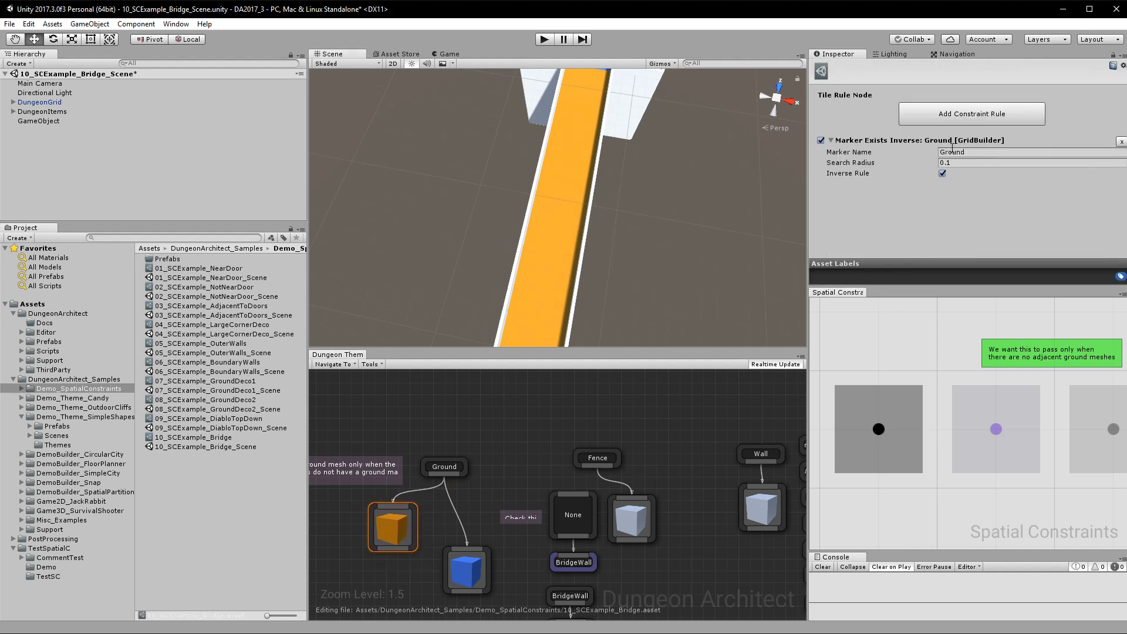
pyautogui.click(1109, 441)
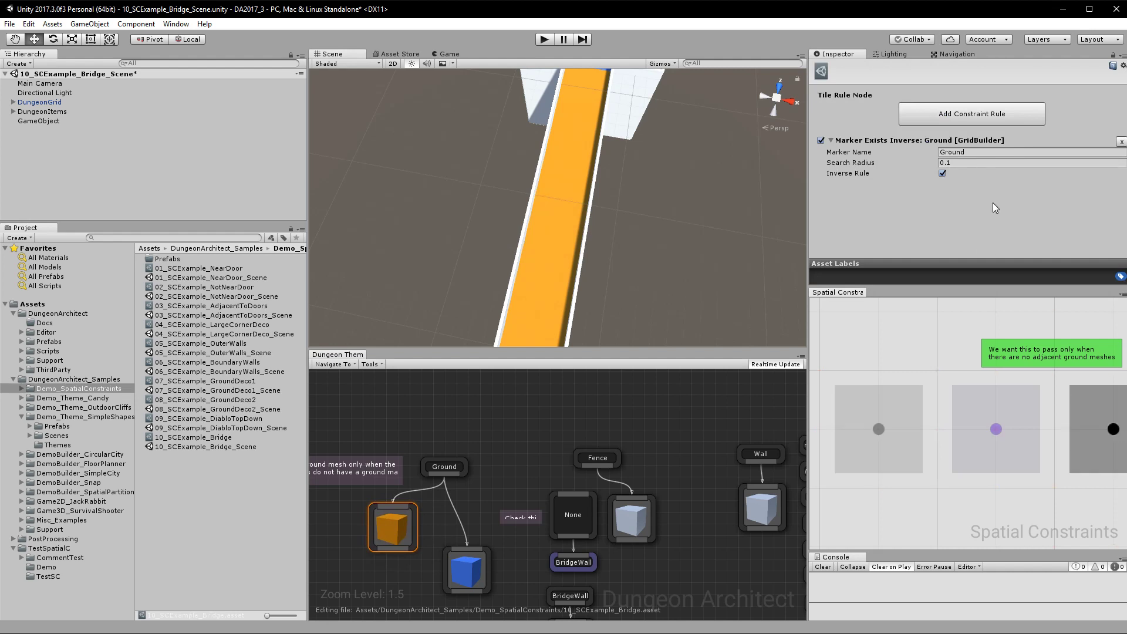
# Step: Reconnect the None node to the Fence marker and select it to show its spatial constraints
pyautogui.press('s')
pyautogui.moveTo(575, 191); pyautogui.dragTo(248, 196, button='right')
pyautogui.scroll(2, 527, 518)
pyautogui.moveTo(557, 499); pyautogui.dragTo(422, 368, button='middle')
pyautogui.moveTo(537, 522); pyautogui.dragTo(533, 536, button='middle')
pyautogui.keyDown('alt'); pyautogui.moveTo(572, 262); pyautogui.dragTo(584, 170); pyautogui.keyUp('alt')
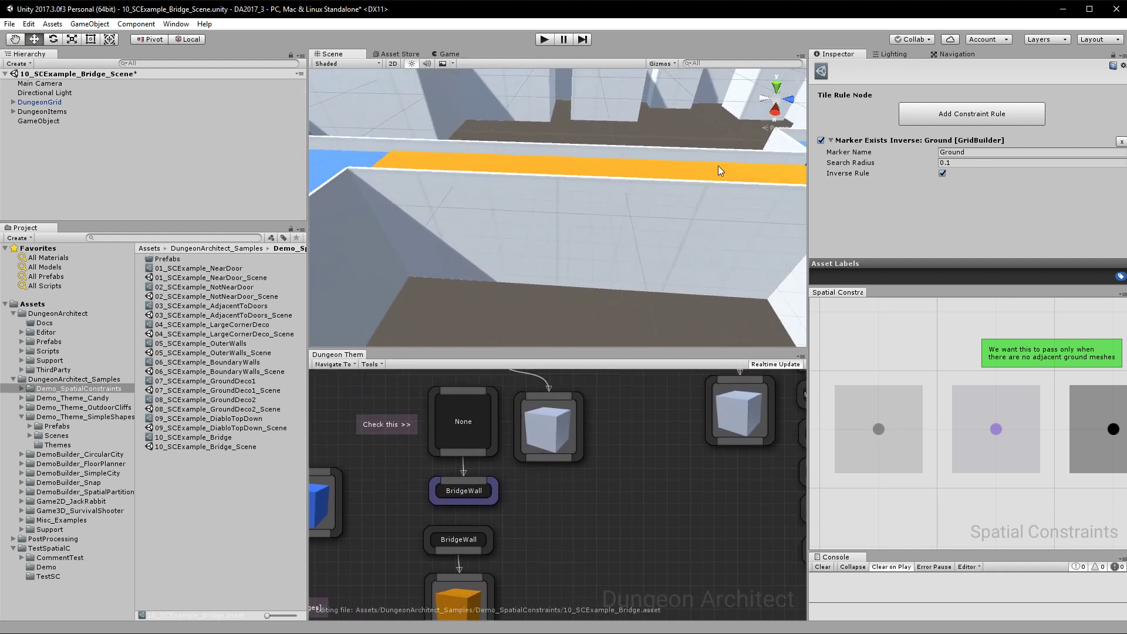
pyautogui.scroll(-5, 518, 242)
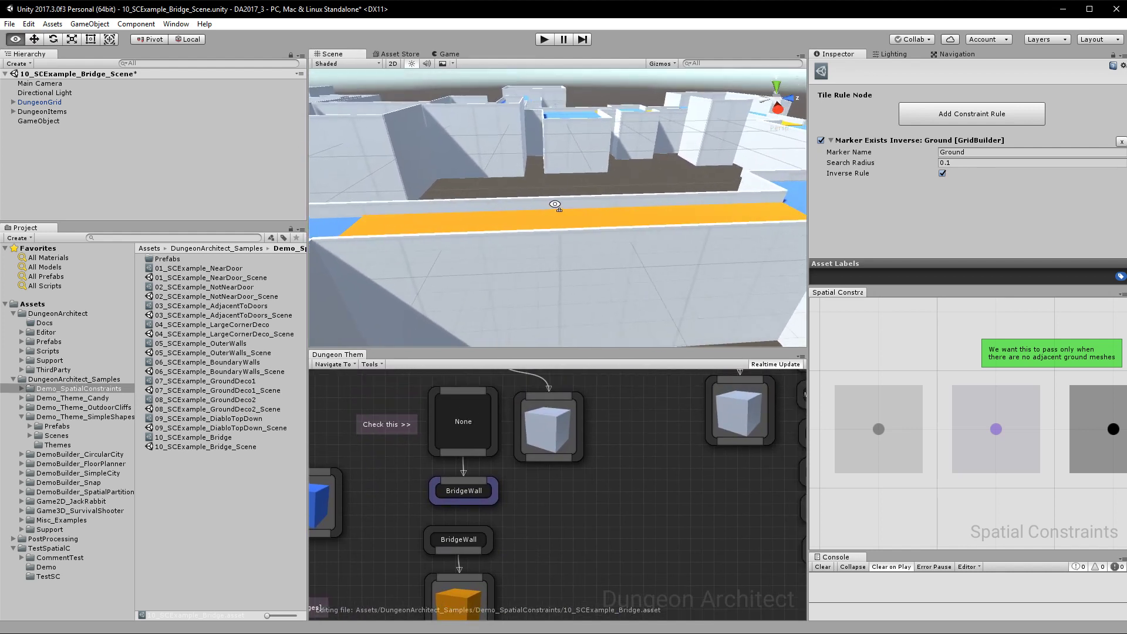
pyautogui.keyDown('alt'); pyautogui.moveTo(642, 245); pyautogui.dragTo(615, 286); pyautogui.keyUp('alt')
pyautogui.moveTo(486, 439); pyautogui.dragTo(520, 526, button='middle')
pyautogui.moveTo(518, 435); pyautogui.dragTo(488, 479)
pyautogui.click(502, 508)
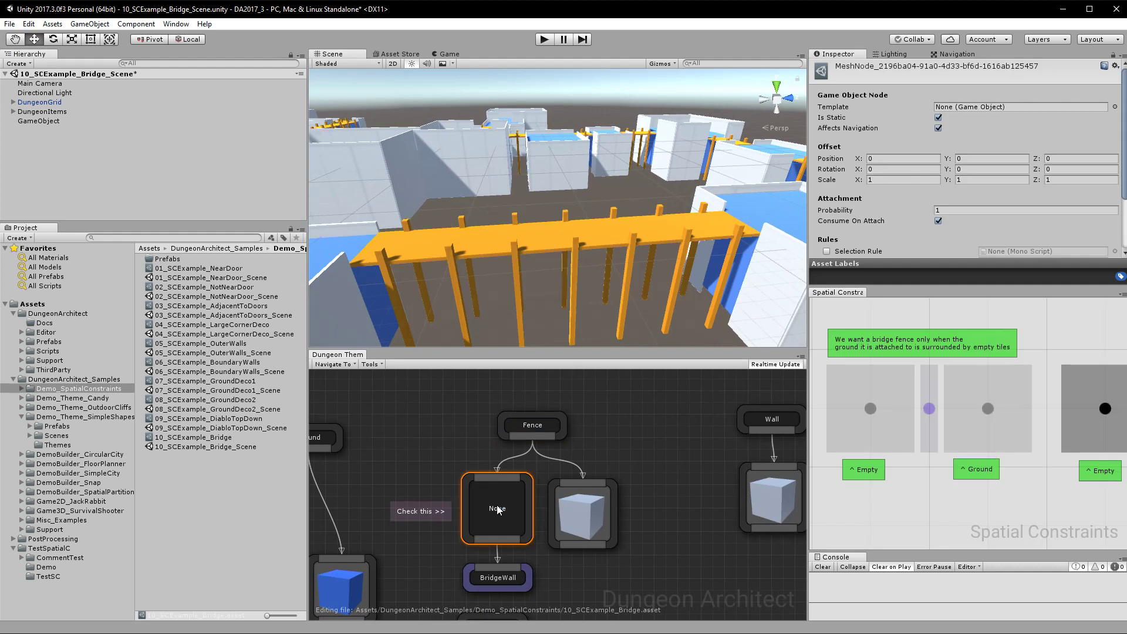
# Step: Examine the None node's centre edge, its Ground tile's Marker Exists rule and the rules on both Empty tiles
pyautogui.click(928, 411)
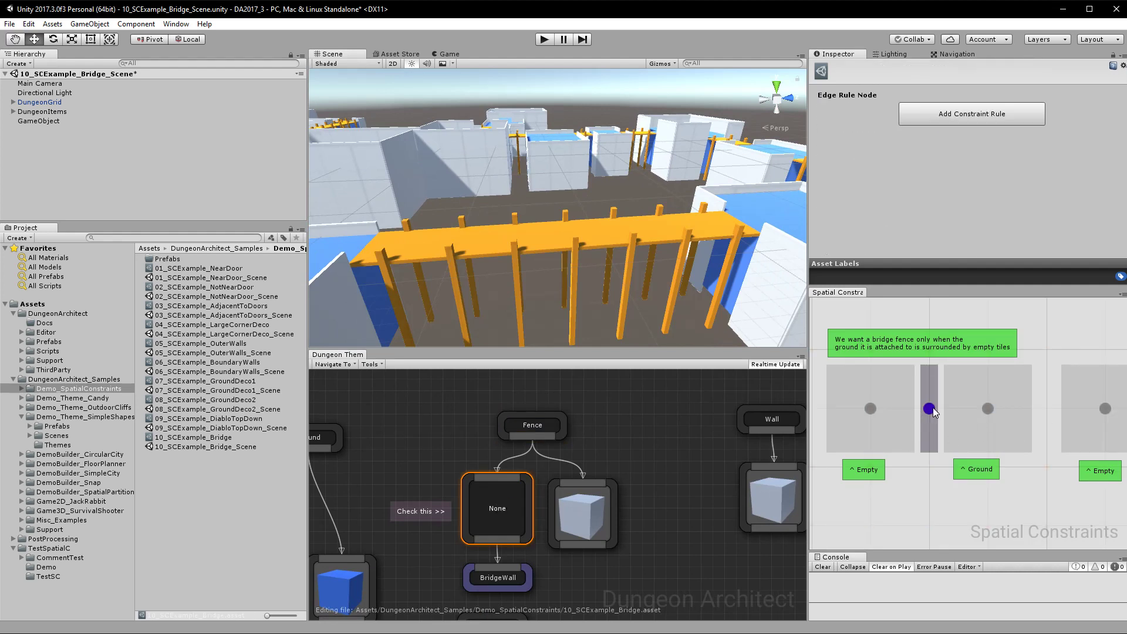
pyautogui.click(988, 410)
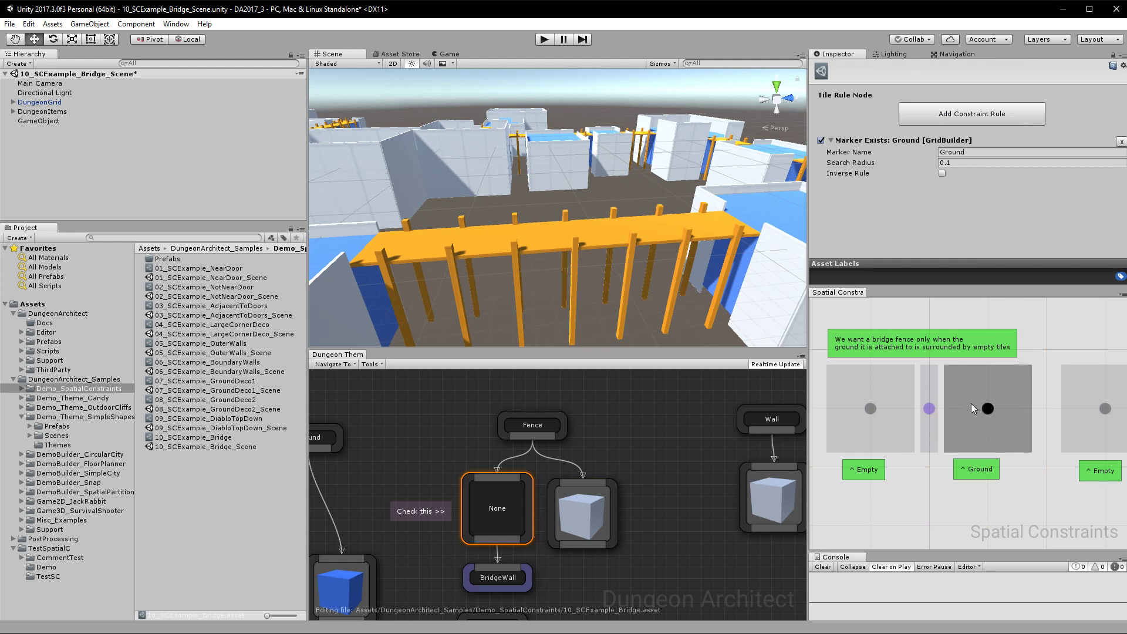
pyautogui.click(969, 153)
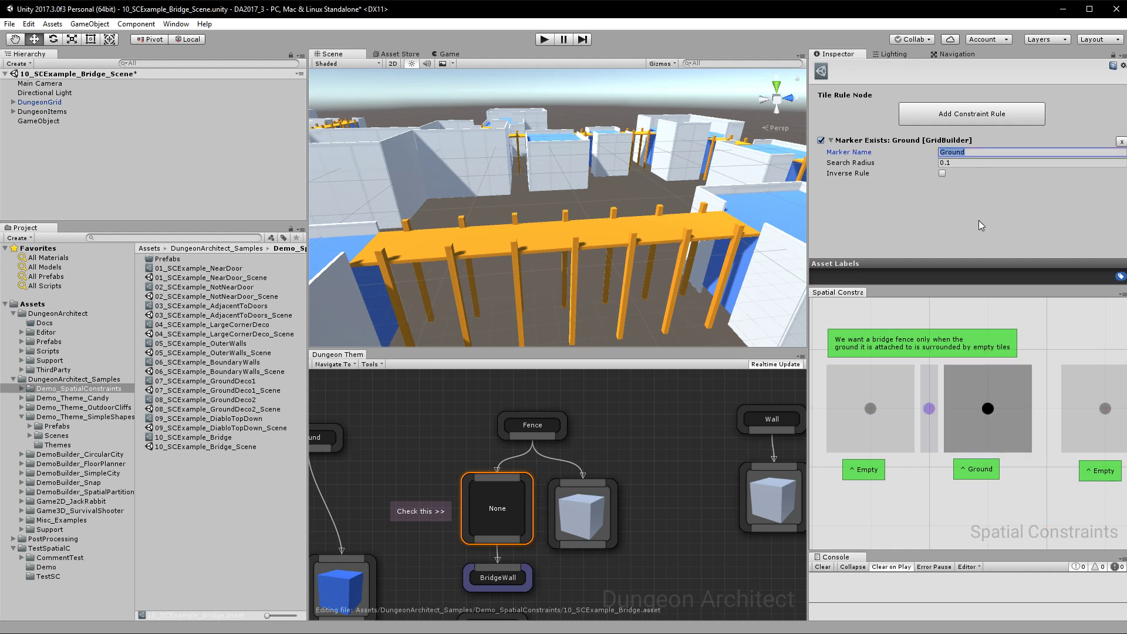
pyautogui.click(883, 417)
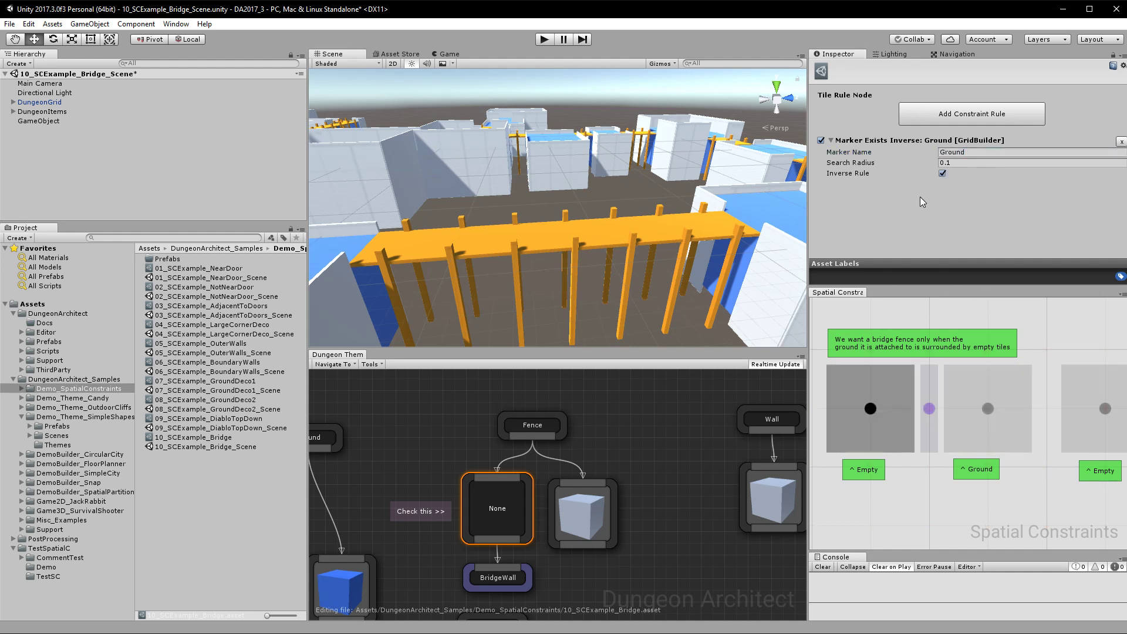
pyautogui.moveTo(977, 421); pyautogui.dragTo(911, 413, button='middle')
pyautogui.click(1038, 402)
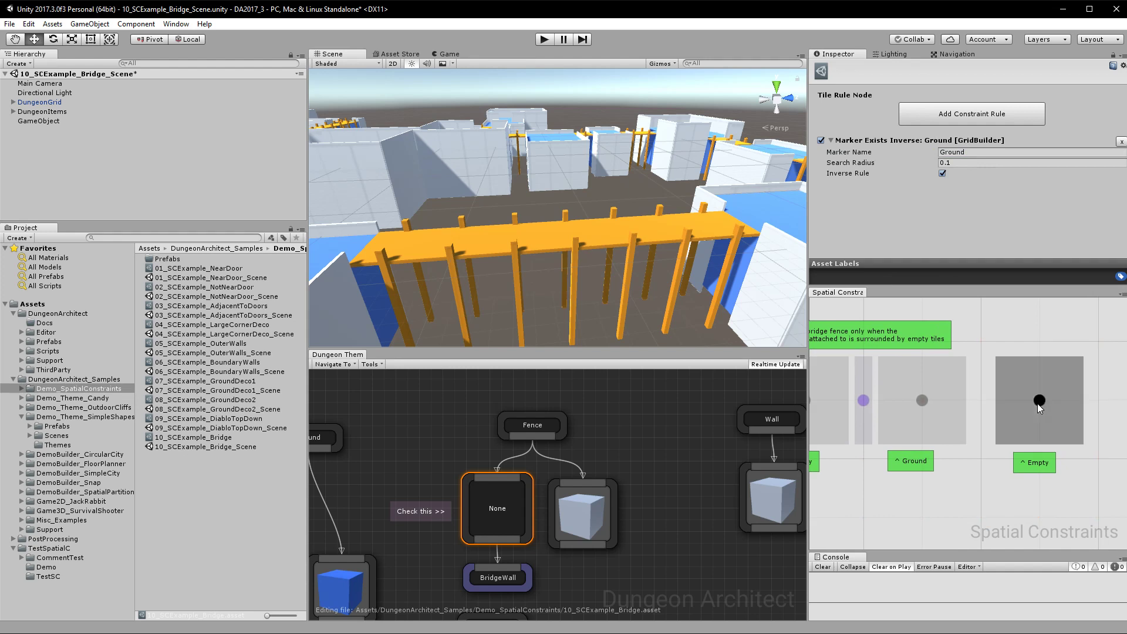
# Step: Go through the Empty, Ground and Empty tiles of the bridge fence layout again, ending on the centre edge
pyautogui.scroll(-2, 1037, 403)
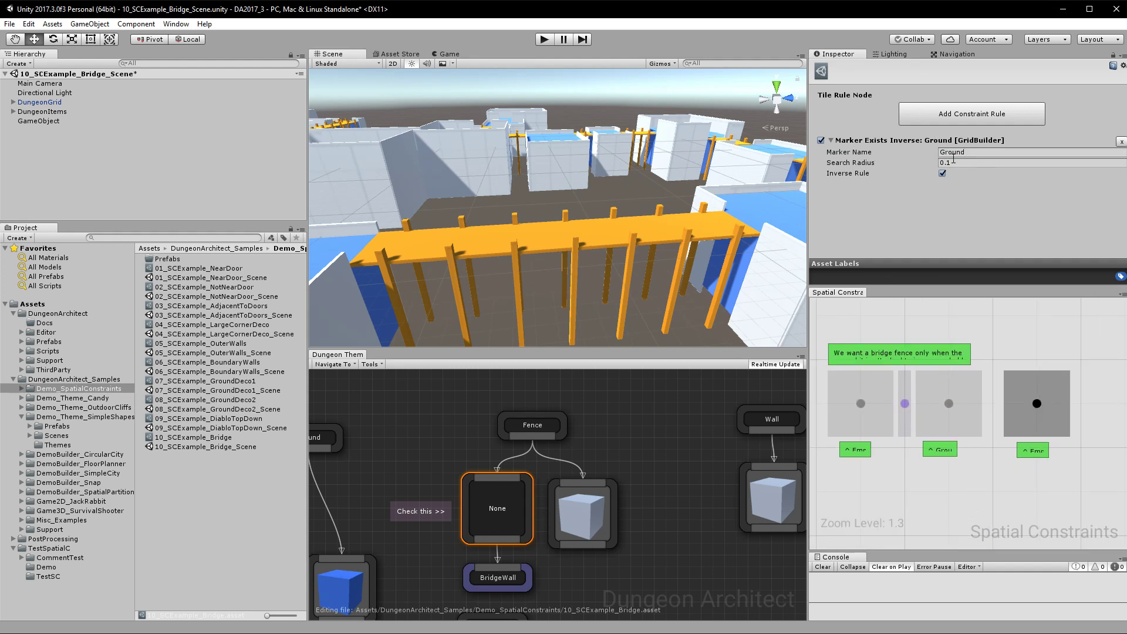
pyautogui.scroll(2, 990, 478)
pyautogui.click(855, 384)
pyautogui.click(984, 388)
pyautogui.click(1066, 383)
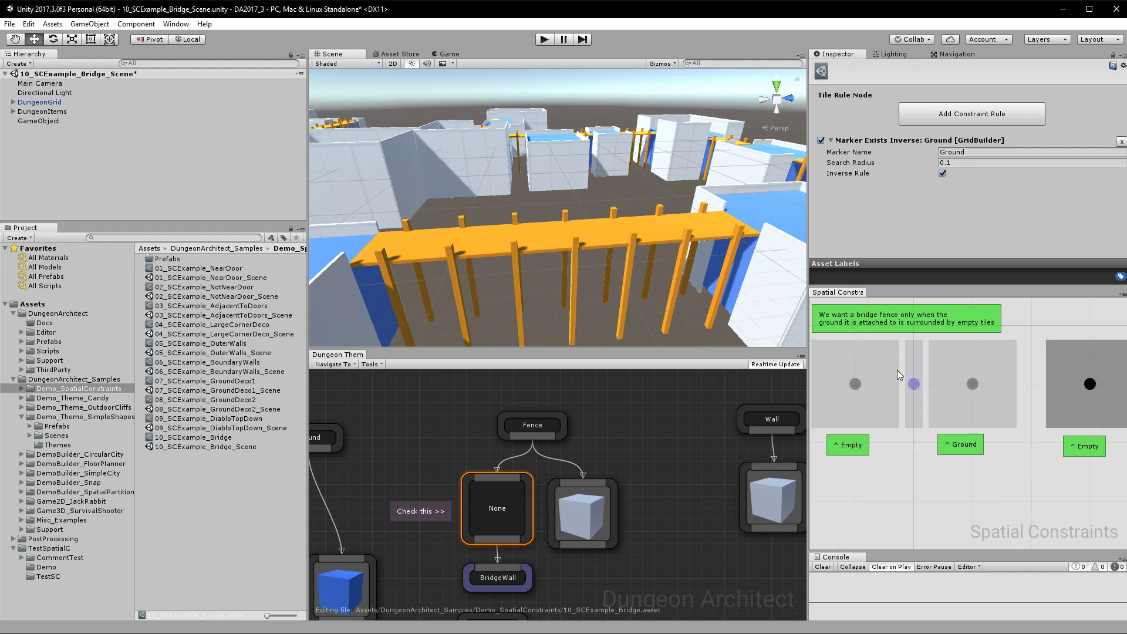
pyautogui.click(913, 390)
# Step: Inspect the bridge posts along the orange bridge and the other bridges between the dungeon platforms
pyautogui.keyDown('alt'); pyautogui.moveTo(690, 256); pyautogui.dragTo(813, 381); pyautogui.keyUp('alt')
pyautogui.moveTo(703, 499); pyautogui.dragTo(684, 499, button='middle')
pyautogui.scroll(-1, 915, 463)
pyautogui.scroll(2, 923, 471)
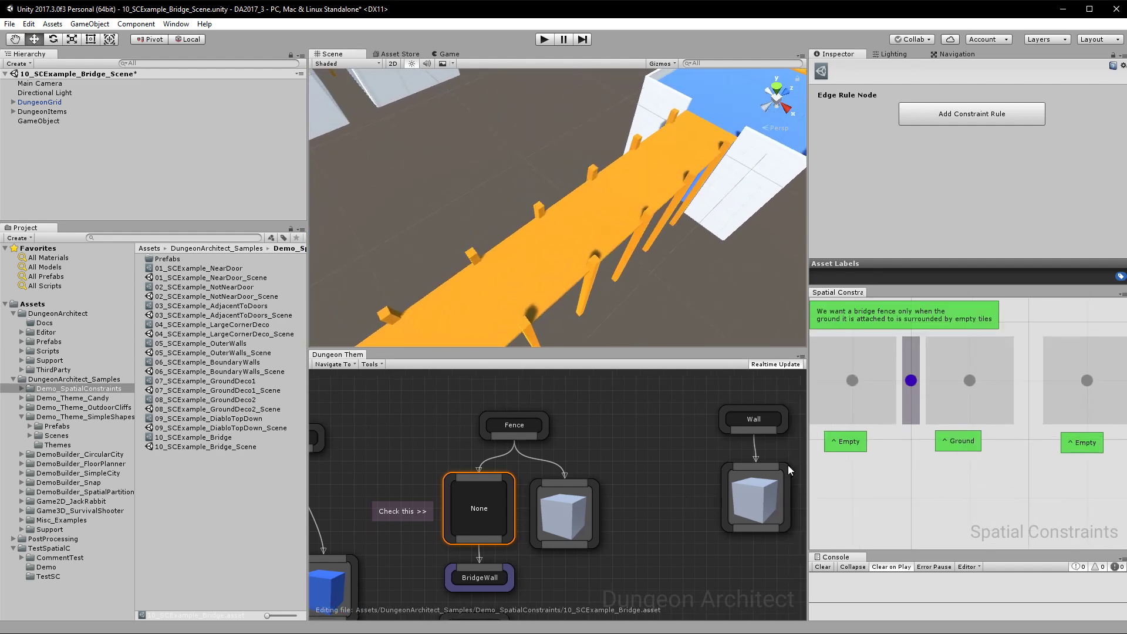
pyautogui.scroll(-3, 707, 189)
pyautogui.moveTo(707, 188); pyautogui.dragTo(460, 90, button='right')
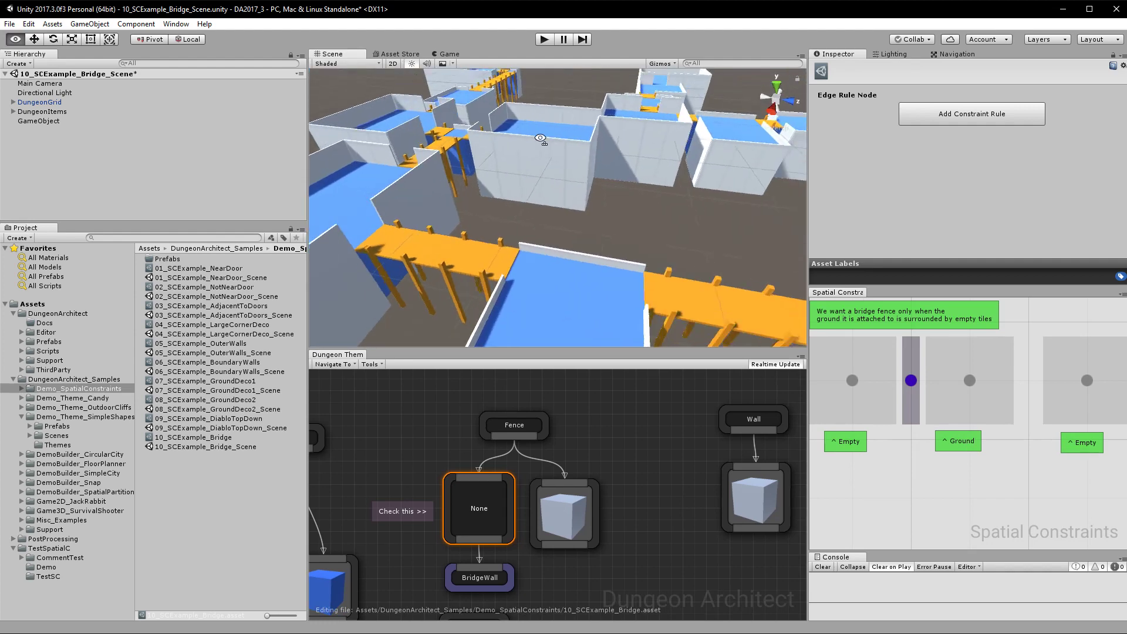